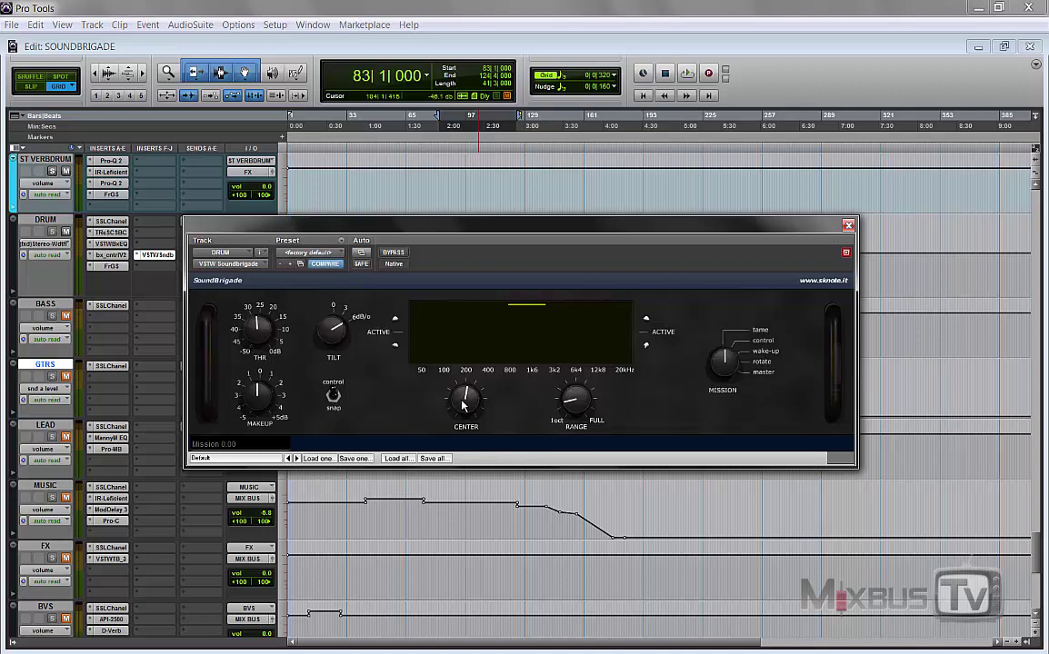
- Play the drum track while lowering the SoundBrigade threshold to about 6, raise it to 47.77, and stop playback
{"action": "left_click", "coordinate": [448, 408]}
{"action": "left_click_drag", "start_coordinate": [259, 327], "coordinate": [258, 378]}
{"action": "key", "text": "space"}
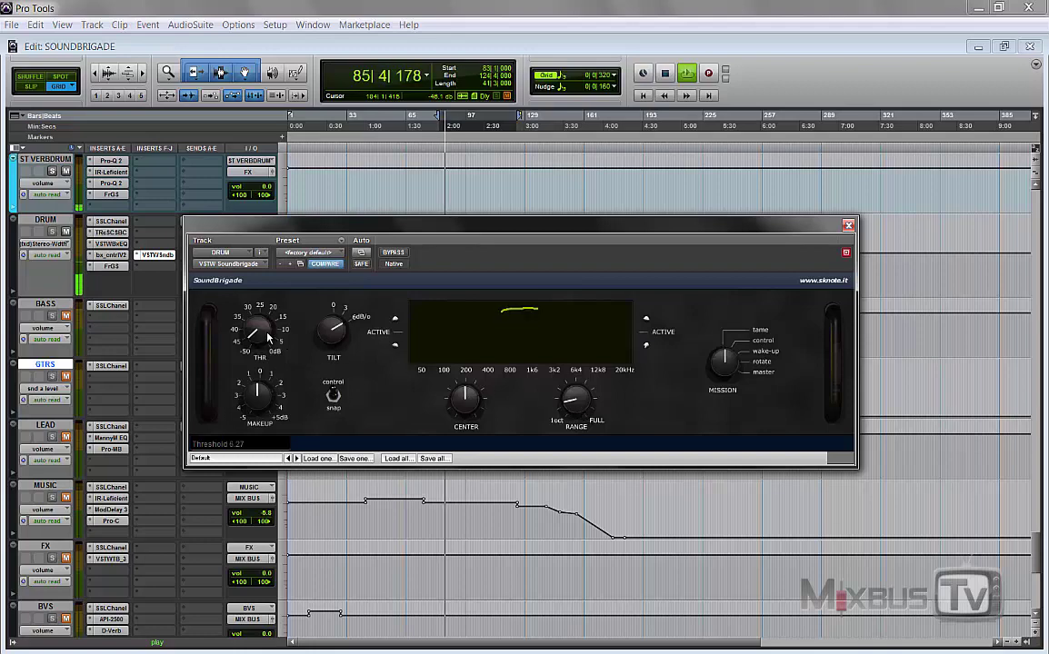
{"action": "left_click_drag", "start_coordinate": [268, 338], "coordinate": [273, 272]}
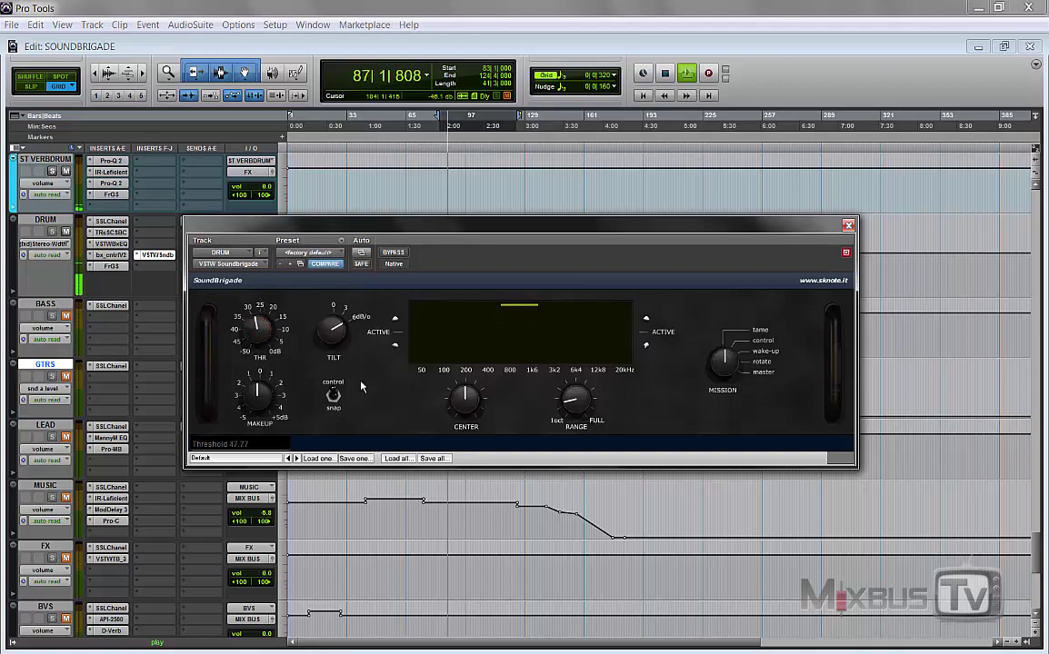
{"action": "key", "text": "space"}
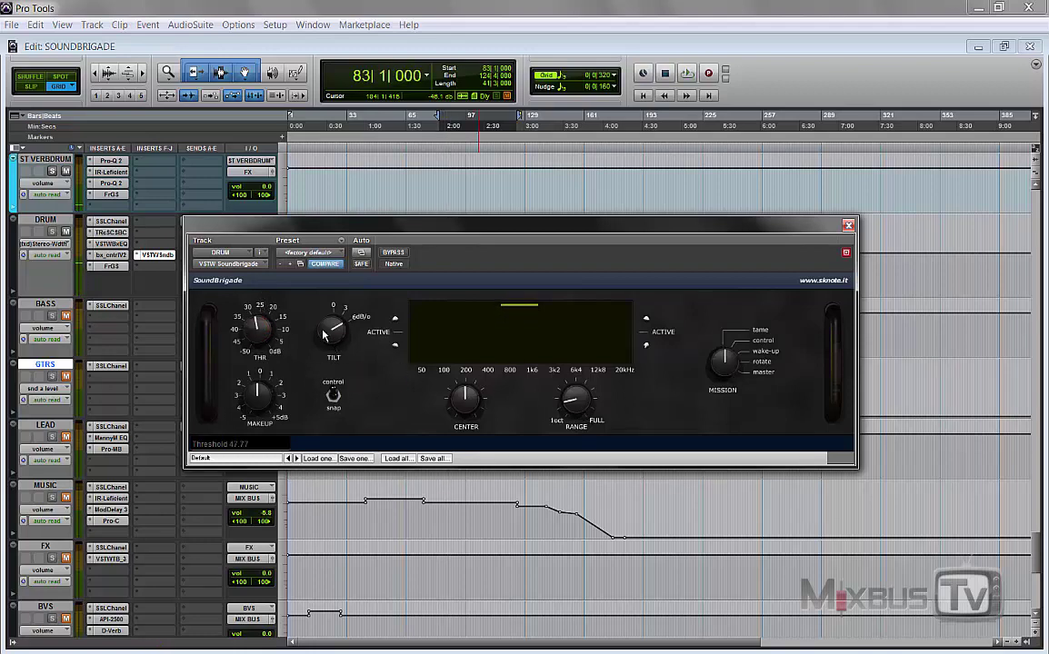
- Widen the range and audition the drums with the threshold at 37.77, center at 25.50 and tilt at 22.50, raising tilt to 100
{"action": "left_click_drag", "start_coordinate": [586, 400], "coordinate": [578, 372]}
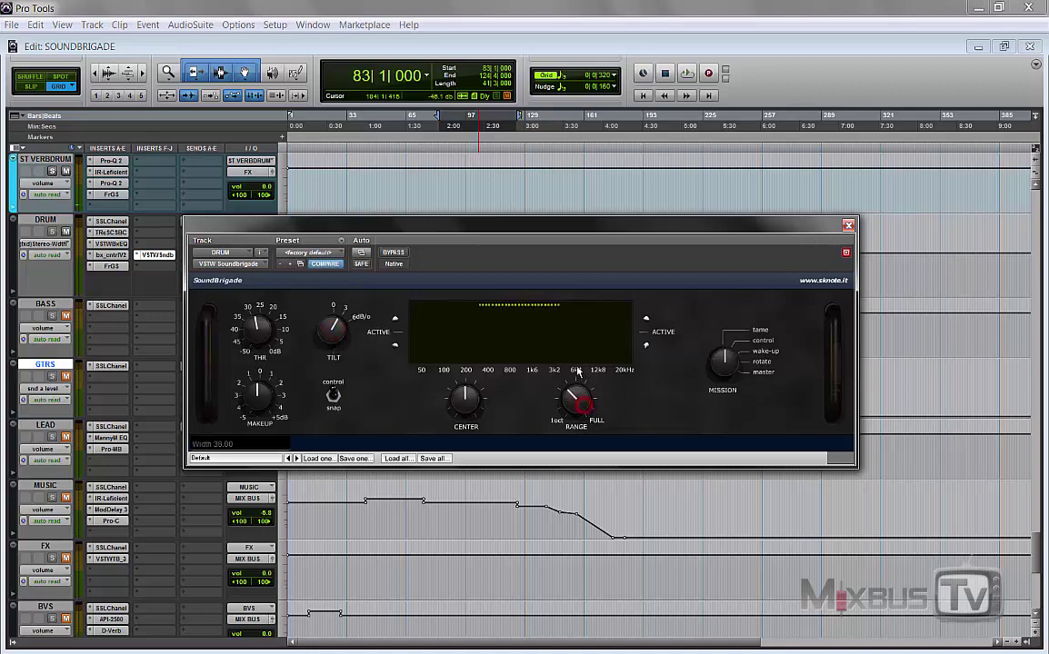
{"action": "key", "text": "space"}
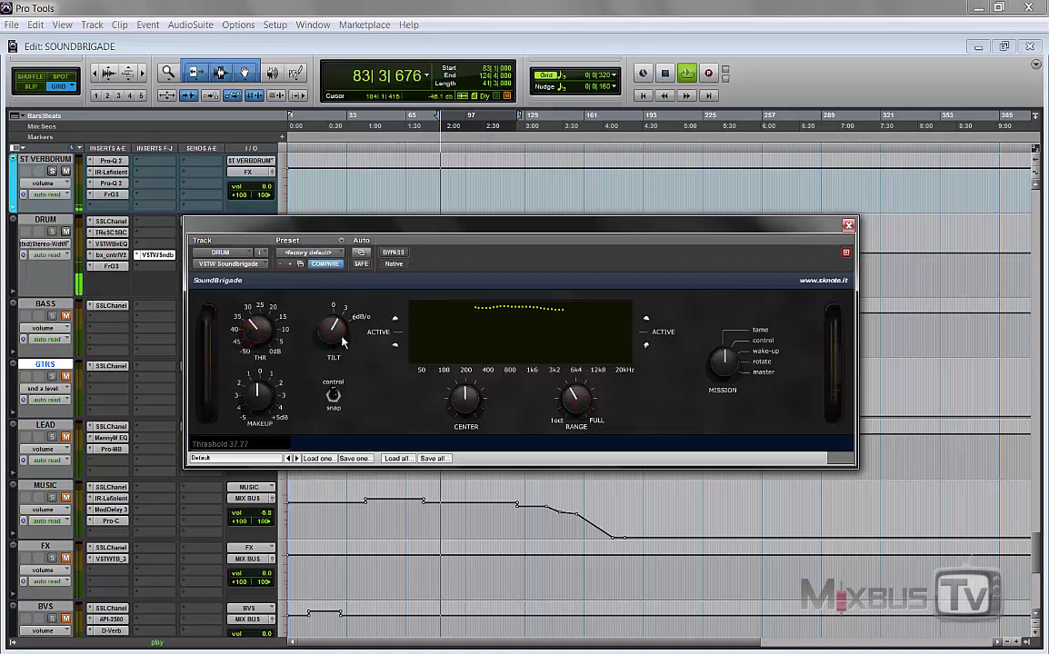
{"action": "left_click_drag", "start_coordinate": [343, 342], "coordinate": [340, 363]}
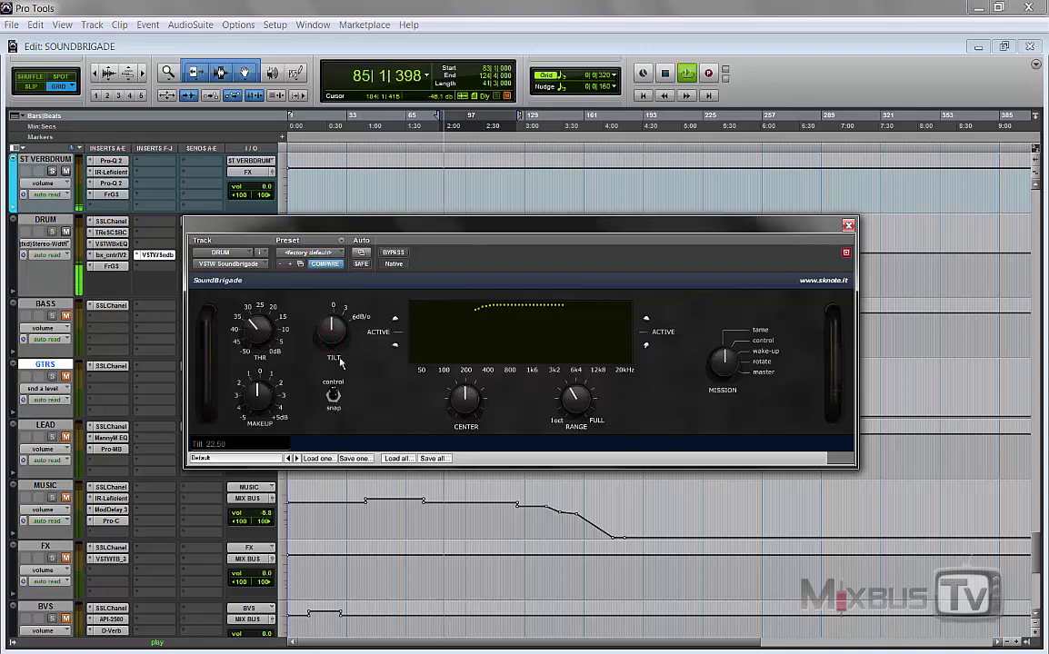
{"action": "left_click_drag", "start_coordinate": [465, 398], "coordinate": [402, 366]}
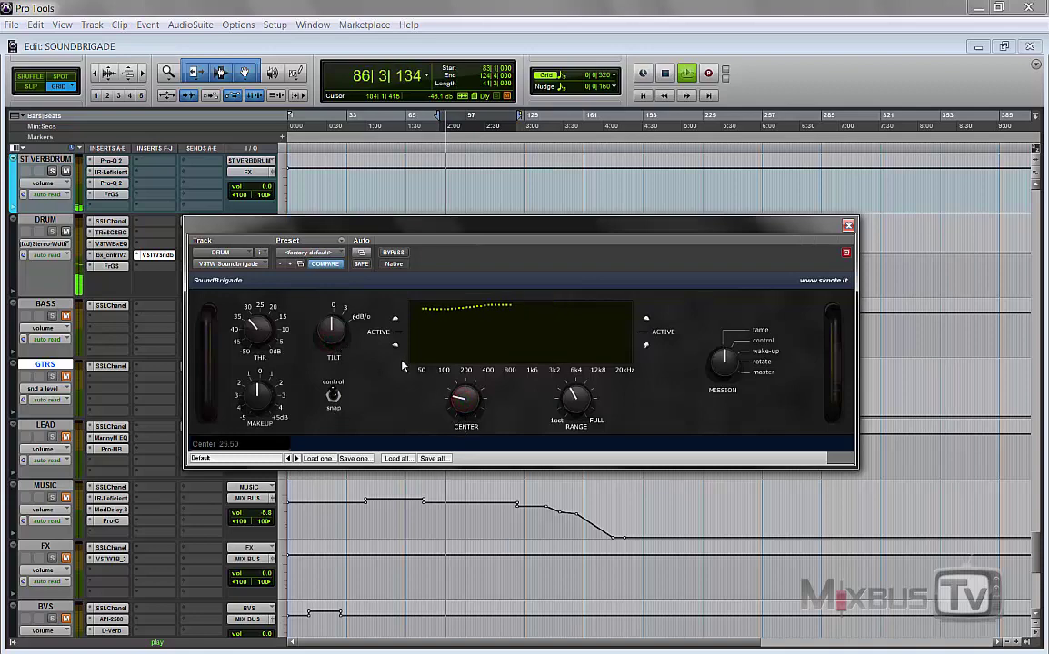
{"action": "left_click_drag", "start_coordinate": [332, 329], "coordinate": [324, 193]}
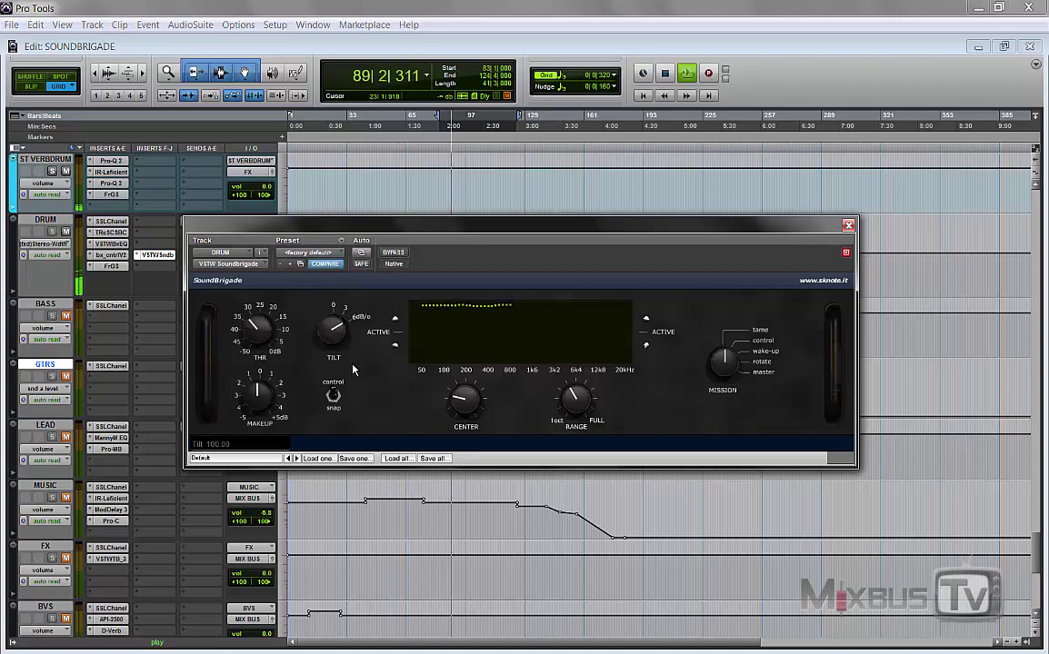
{"action": "key", "text": "space"}
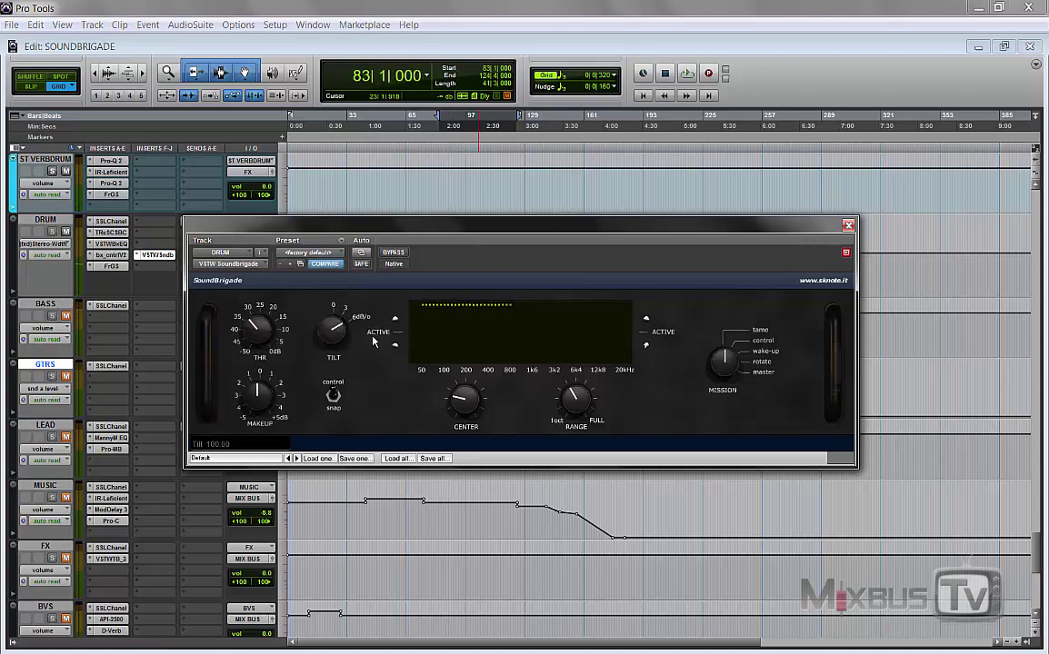
- Raise the SoundBrigade threshold to 88.15 and keep the makeup gain at 0 dB
{"action": "mouse_move", "coordinate": [238, 310]}
{"action": "left_mouse_down"}
{"action": "mouse_move", "coordinate": [229, 292]}
{"action": "mouse_move", "coordinate": [244, 305]}
{"action": "left_mouse_up"}
{"action": "left_click", "coordinate": [330, 332]}
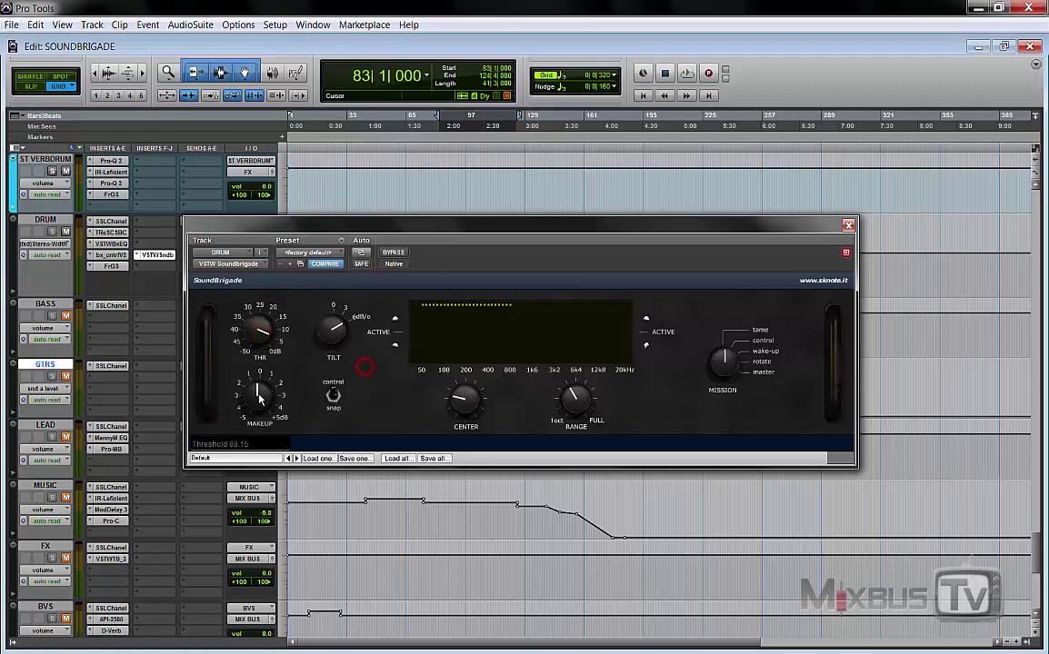
{"action": "left_click", "coordinate": [259, 389]}
{"action": "left_click_drag", "start_coordinate": [259, 389], "coordinate": [265, 405]}
- Place the center frequency just below its midpoint and narrow the range to 13
{"action": "left_click_drag", "start_coordinate": [466, 398], "coordinate": [382, 409]}
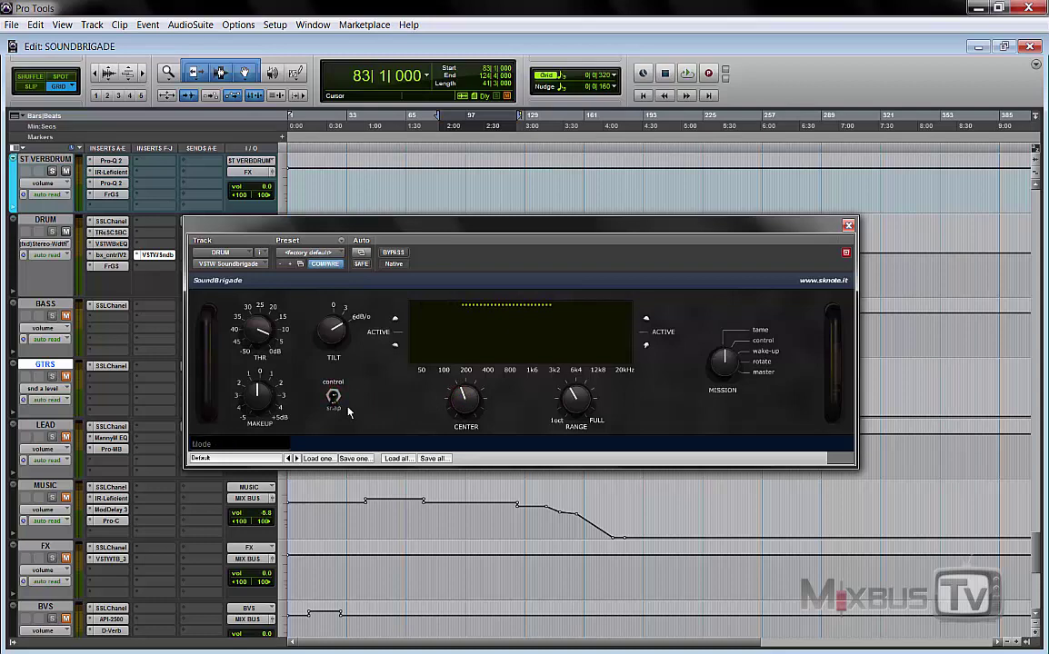
{"action": "left_click", "coordinate": [346, 408]}
{"action": "left_click_drag", "start_coordinate": [472, 409], "coordinate": [455, 400]}
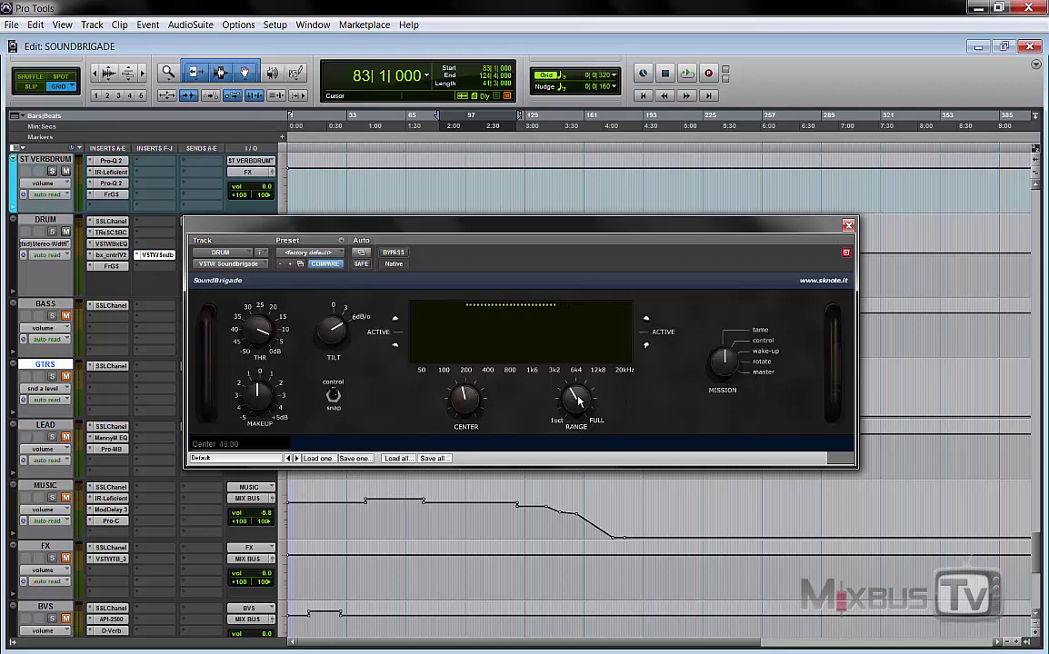
{"action": "left_click_drag", "start_coordinate": [578, 401], "coordinate": [579, 455]}
{"action": "left_click_drag", "start_coordinate": [572, 405], "coordinate": [572, 394]}
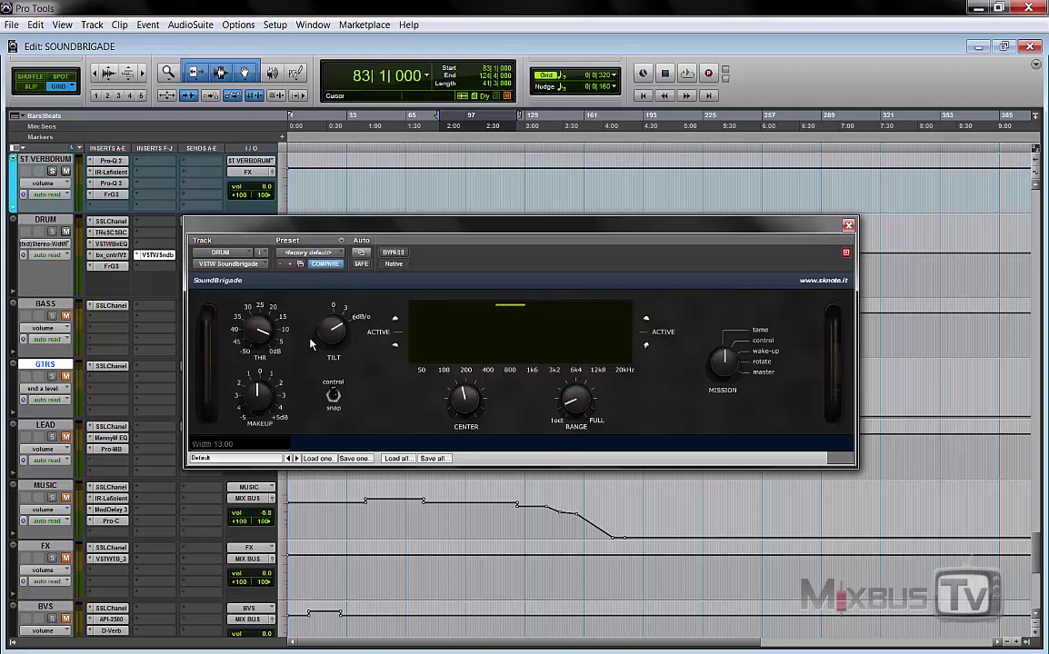
- Audition the drums while lowering the threshold close to its -50 dB end and widening the range to about 54.5
{"action": "key", "text": "space"}
{"action": "left_click_drag", "start_coordinate": [258, 333], "coordinate": [466, 448]}
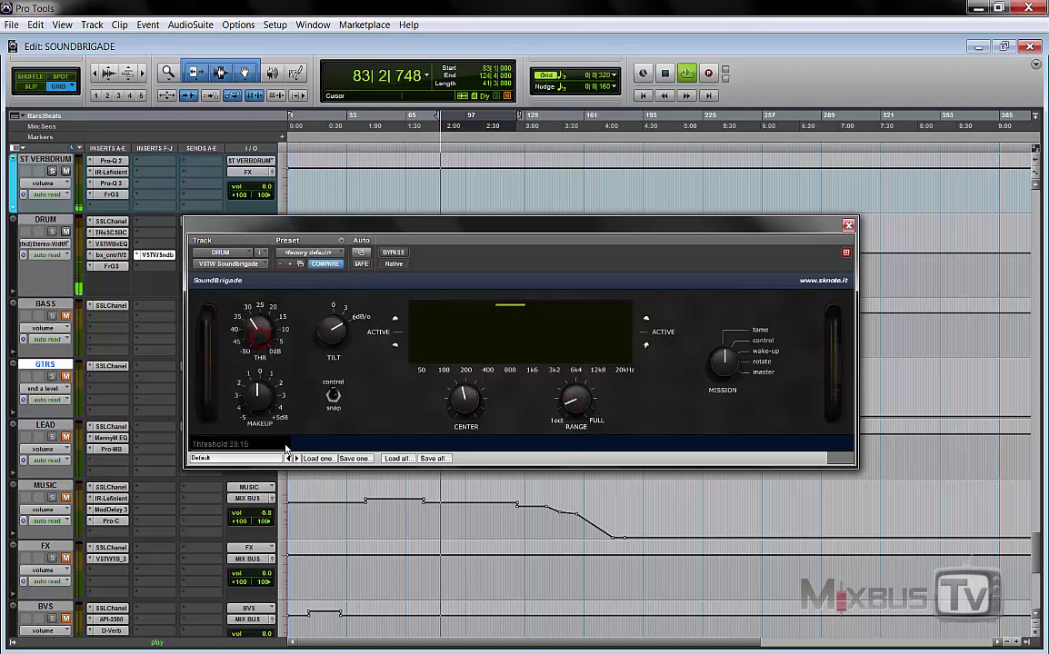
{"action": "left_click_drag", "start_coordinate": [572, 400], "coordinate": [569, 362]}
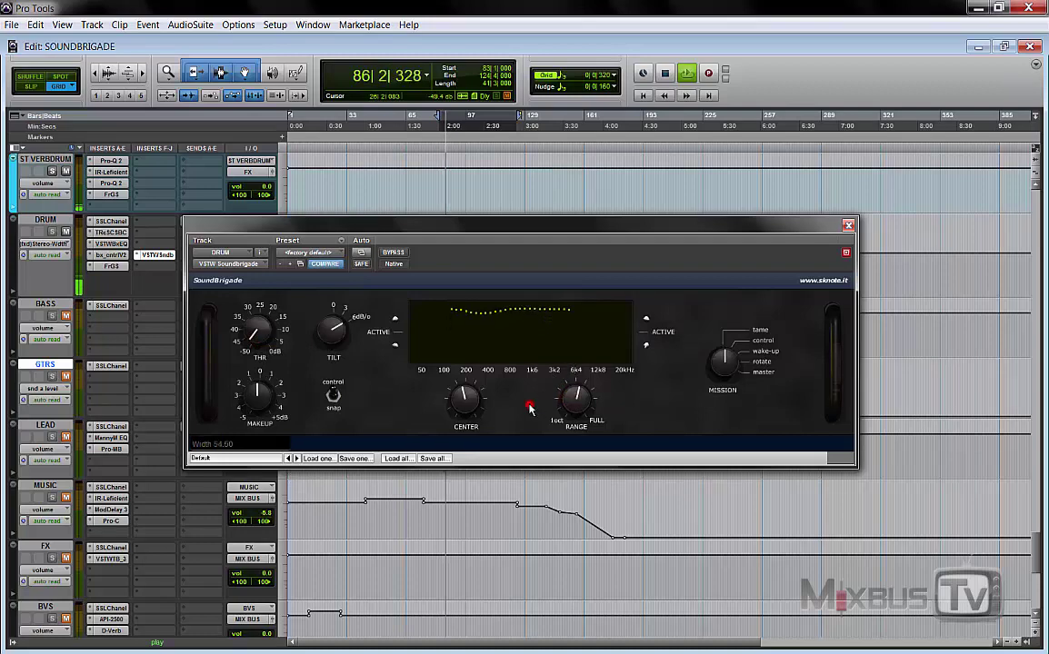
{"action": "key", "text": "space"}
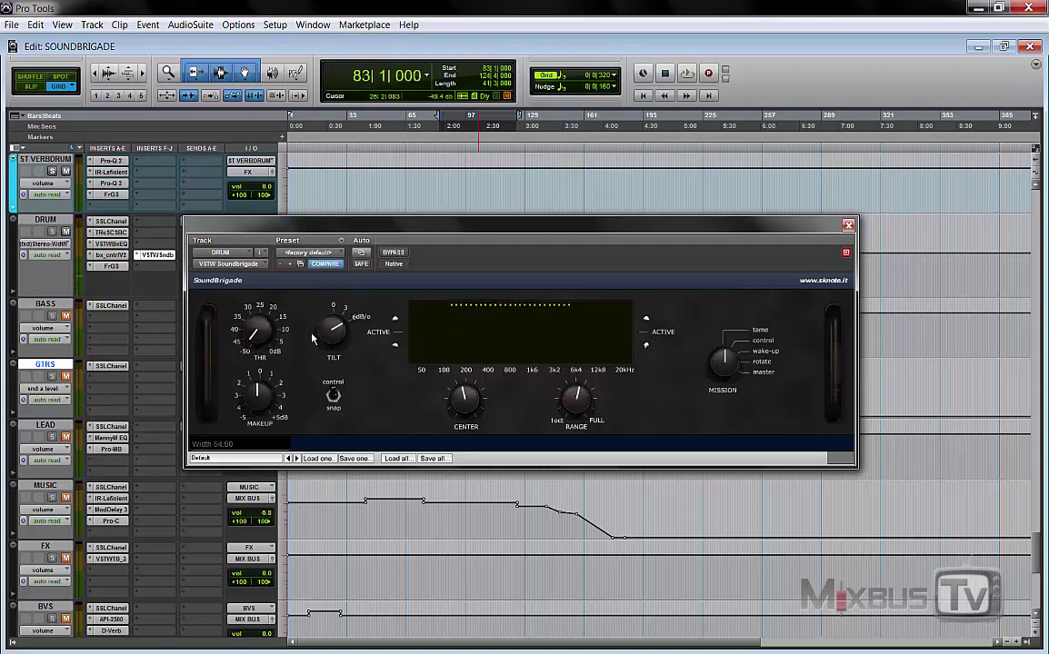
- Raise the threshold to about 45, restart playback, and lower the threshold to 23.79
{"action": "left_click_drag", "start_coordinate": [256, 329], "coordinate": [277, 332]}
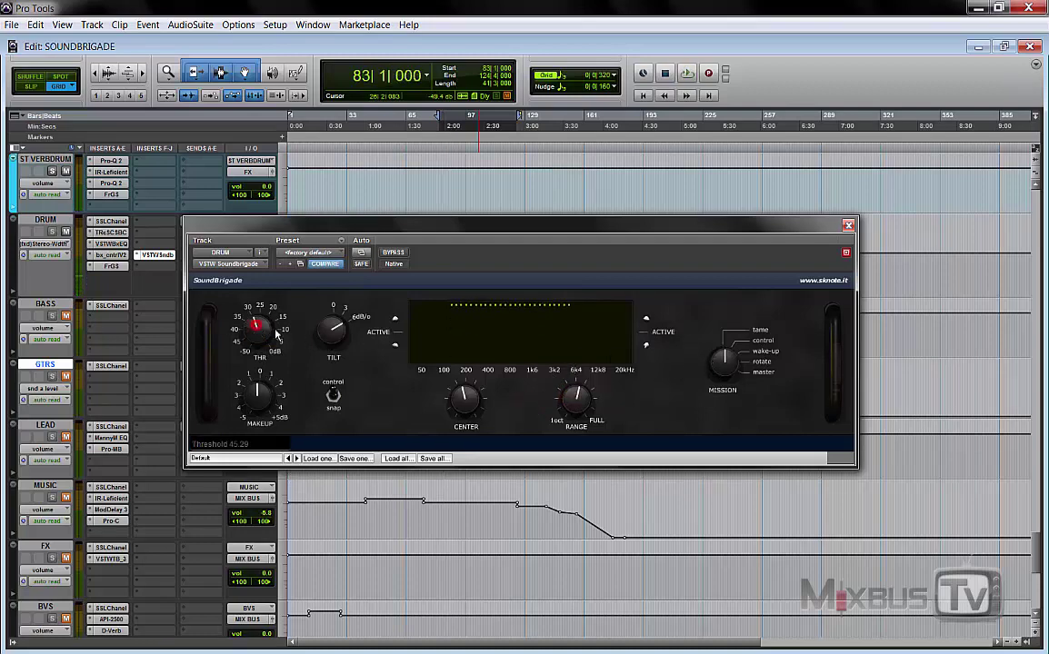
{"action": "left_click", "coordinate": [714, 367]}
{"action": "key", "text": "space"}
{"action": "left_click_drag", "start_coordinate": [259, 329], "coordinate": [260, 360]}
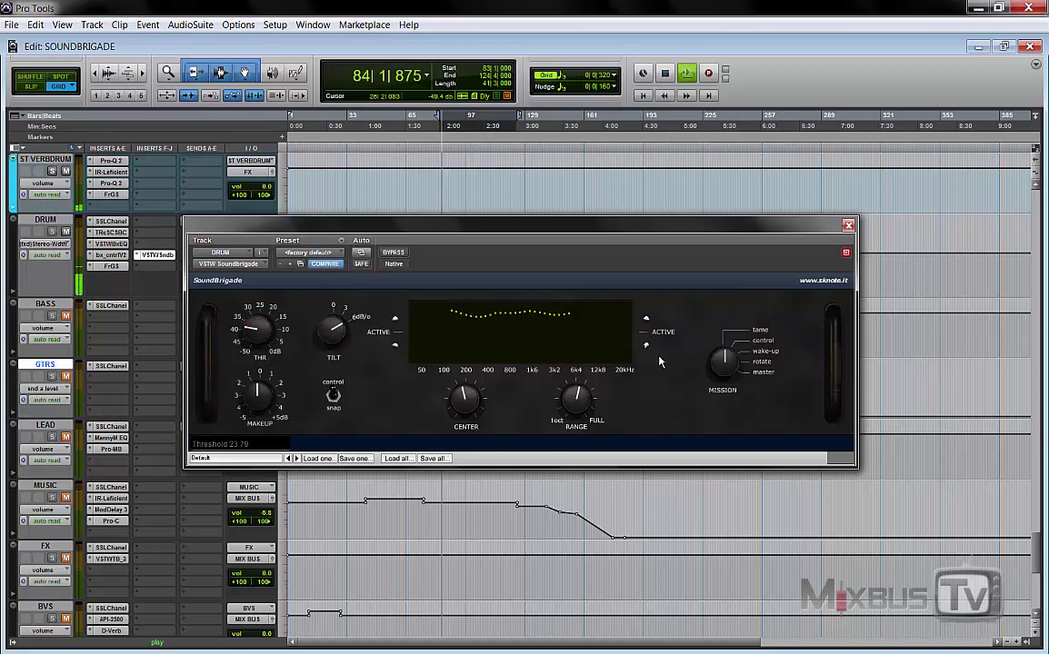
- Set the mission to control (0.40) and compare the control and snap modes during playback
{"action": "mouse_move", "coordinate": [723, 360]}
{"action": "left_mouse_down"}
{"action": "mouse_move", "coordinate": [729, 344]}
{"action": "mouse_move", "coordinate": [726, 376]}
{"action": "left_mouse_up"}
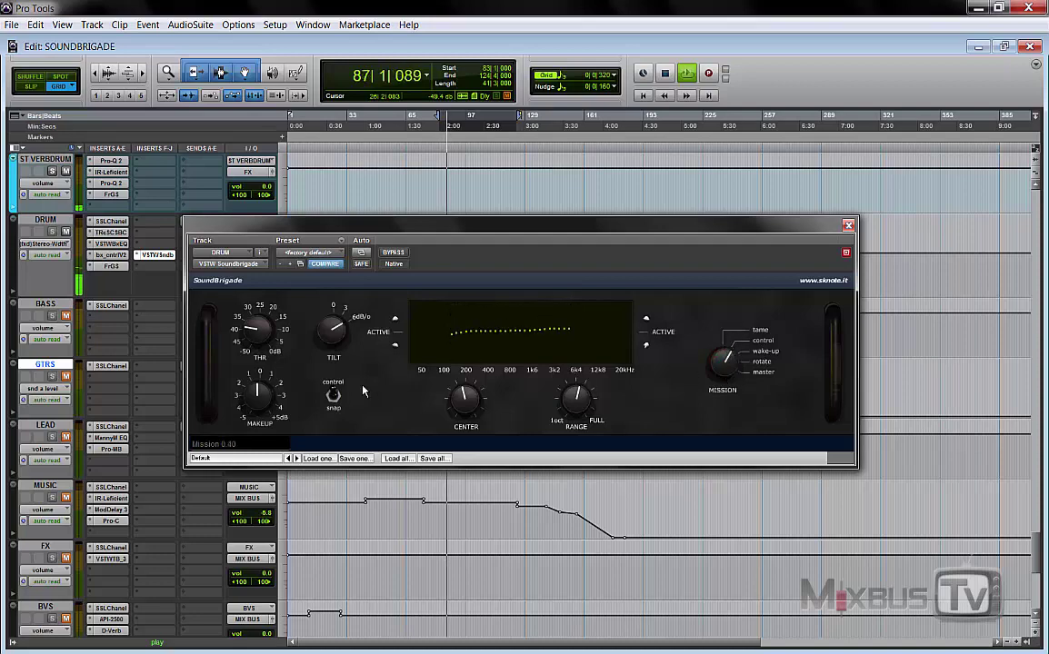
{"action": "left_click", "coordinate": [334, 396]}
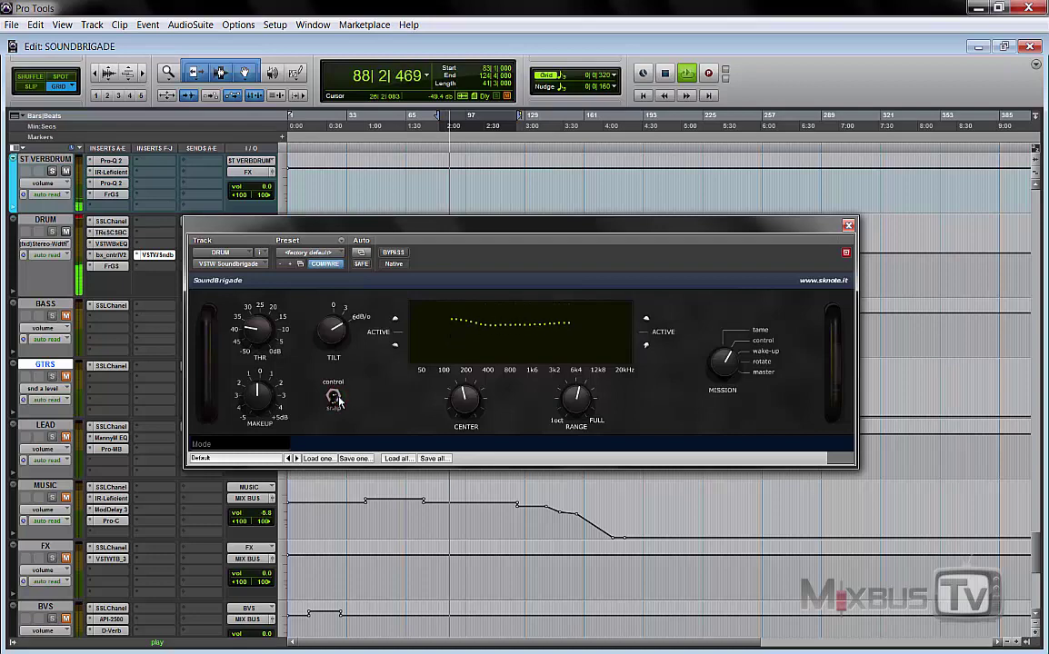
{"action": "left_click", "coordinate": [334, 397]}
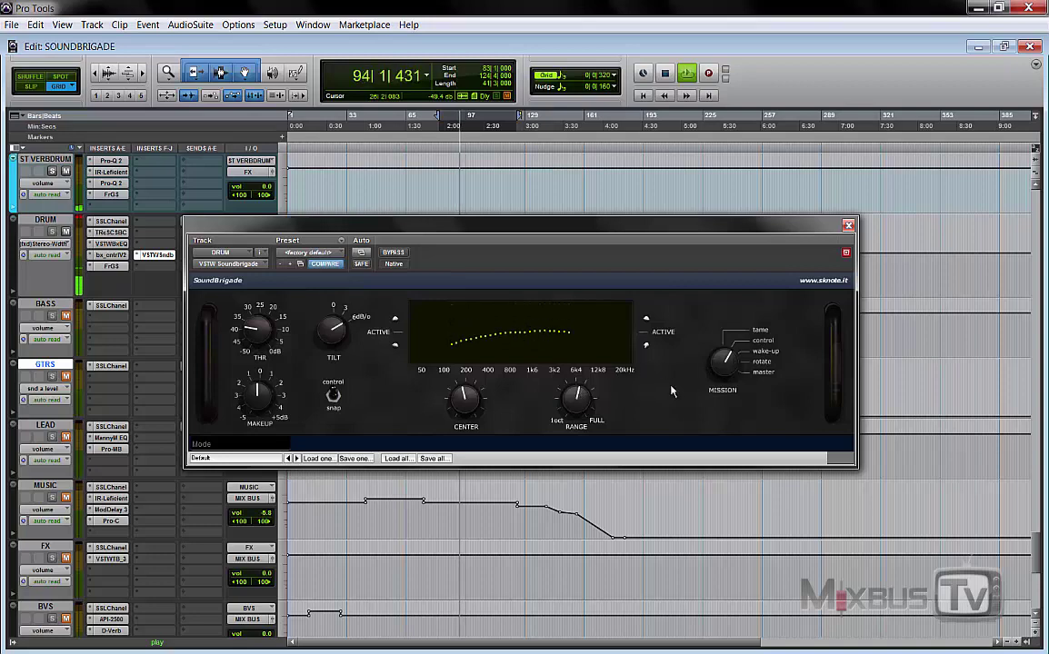
- Switch the mission to wake-up, with a higher center frequency and the range narrowed to about 32.5
{"action": "mouse_move", "coordinate": [728, 367]}
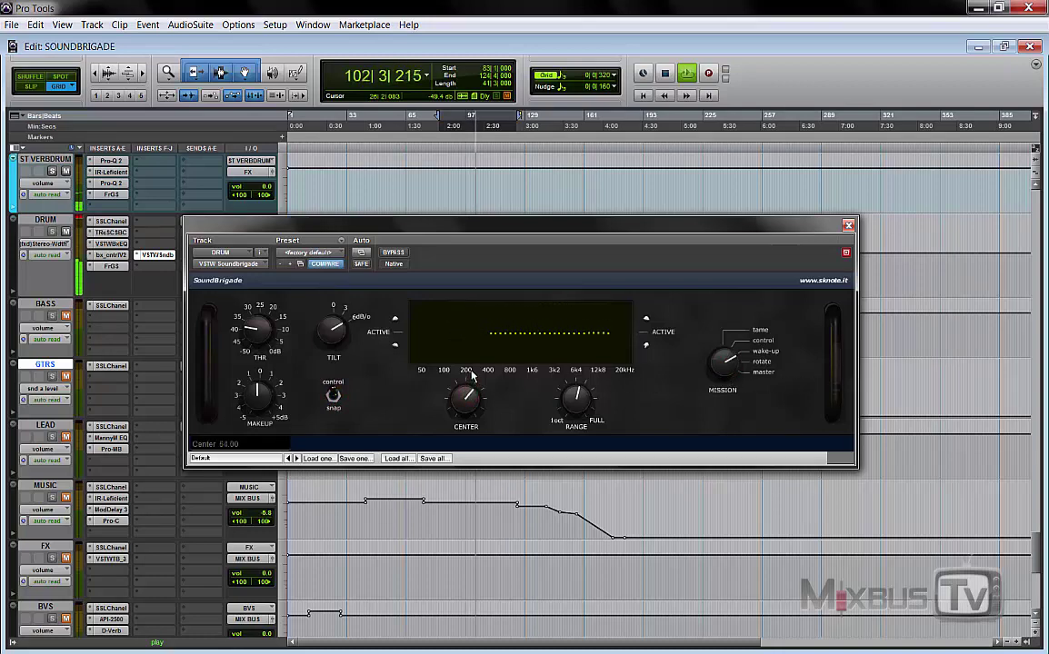
{"action": "left_click_drag", "start_coordinate": [582, 408], "coordinate": [526, 380]}
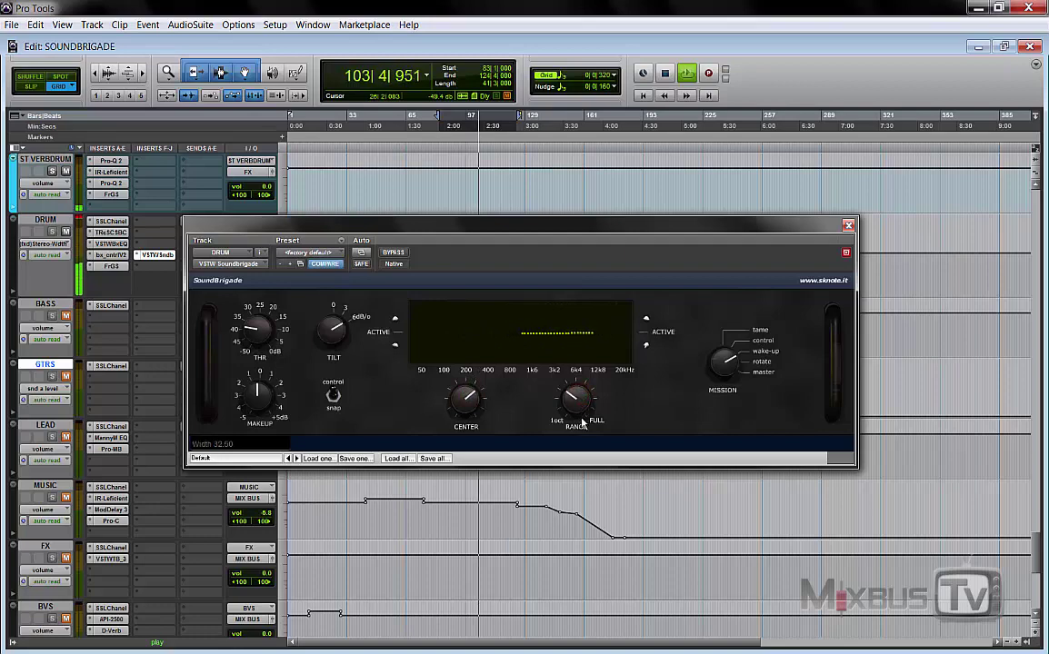
- Audition the rotate mission with a lower threshold, the center at 52 and the range at about 47.5, and stop playback
{"action": "left_click_drag", "start_coordinate": [255, 334], "coordinate": [255, 350]}
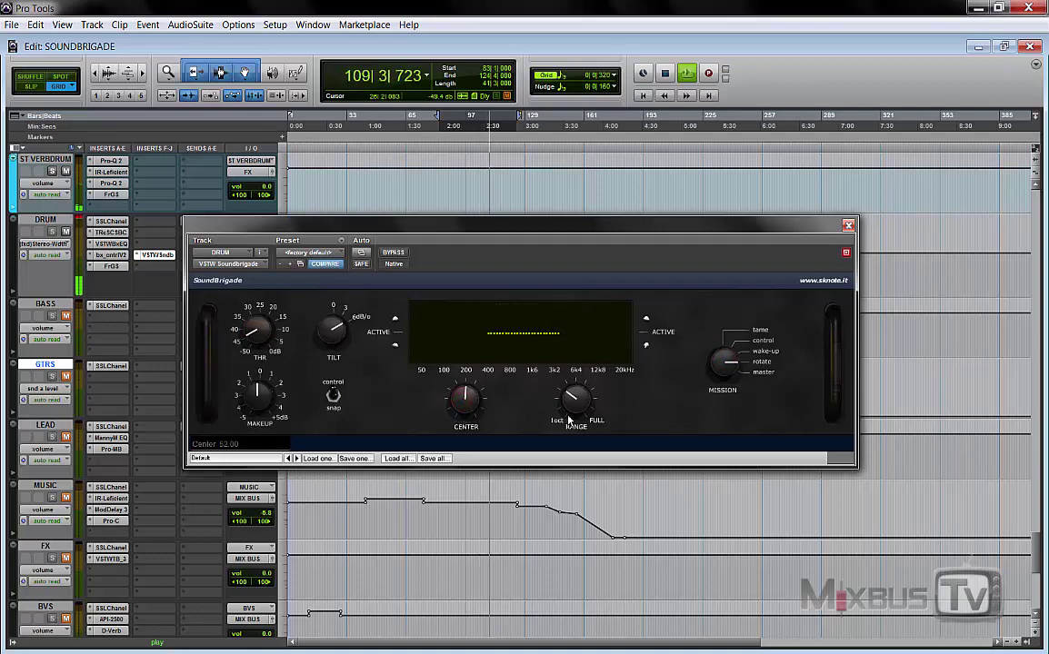
{"action": "left_click_drag", "start_coordinate": [571, 414], "coordinate": [591, 391]}
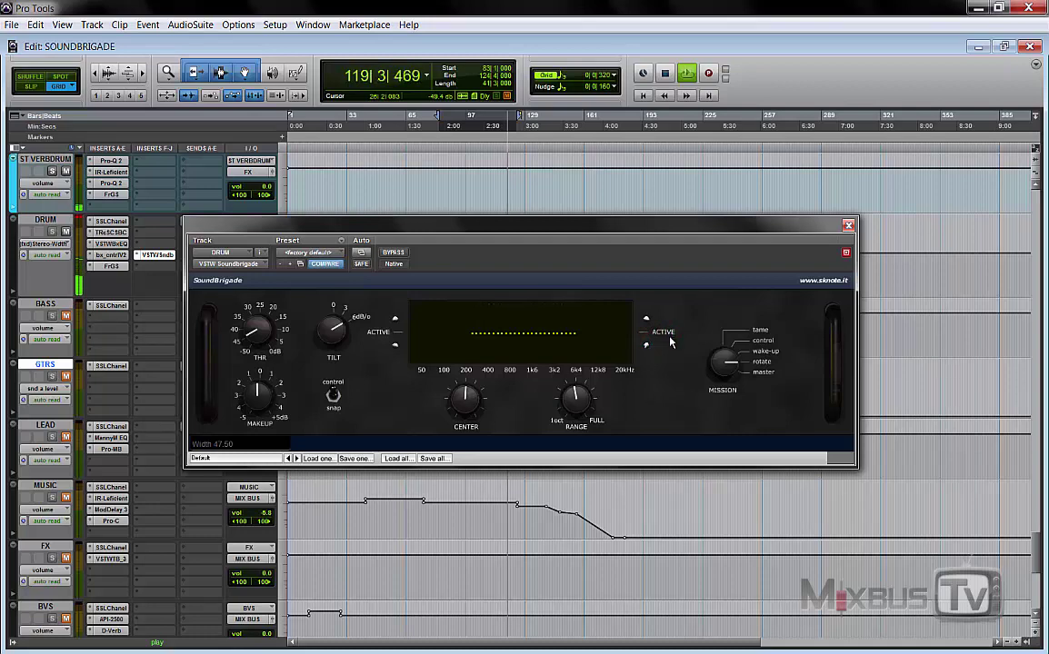
{"action": "key", "text": "space"}
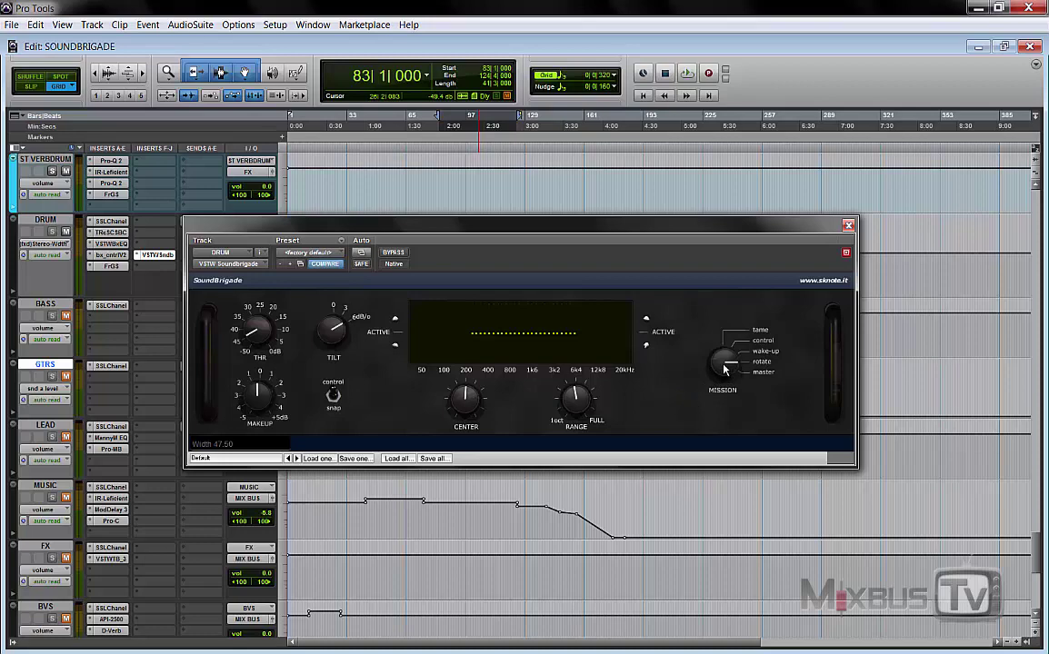
- Audition the master mission on the drums with a lower threshold, a wider range and the center at 55.50
{"action": "left_click_drag", "start_coordinate": [725, 367], "coordinate": [725, 321]}
{"action": "key", "text": "space"}
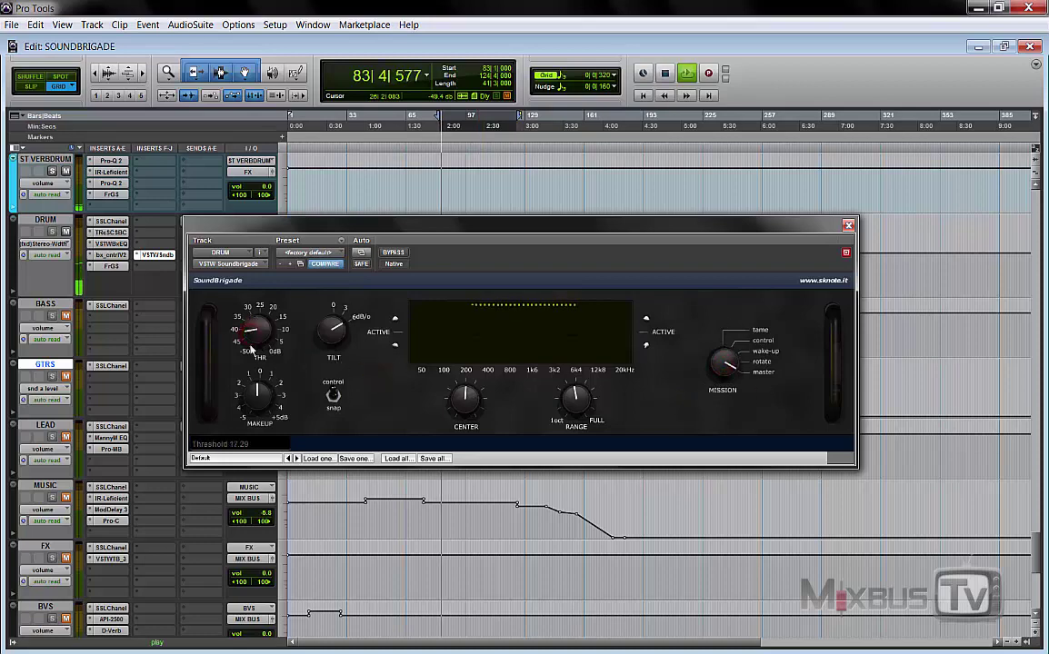
{"action": "left_click_drag", "start_coordinate": [467, 403], "coordinate": [470, 430]}
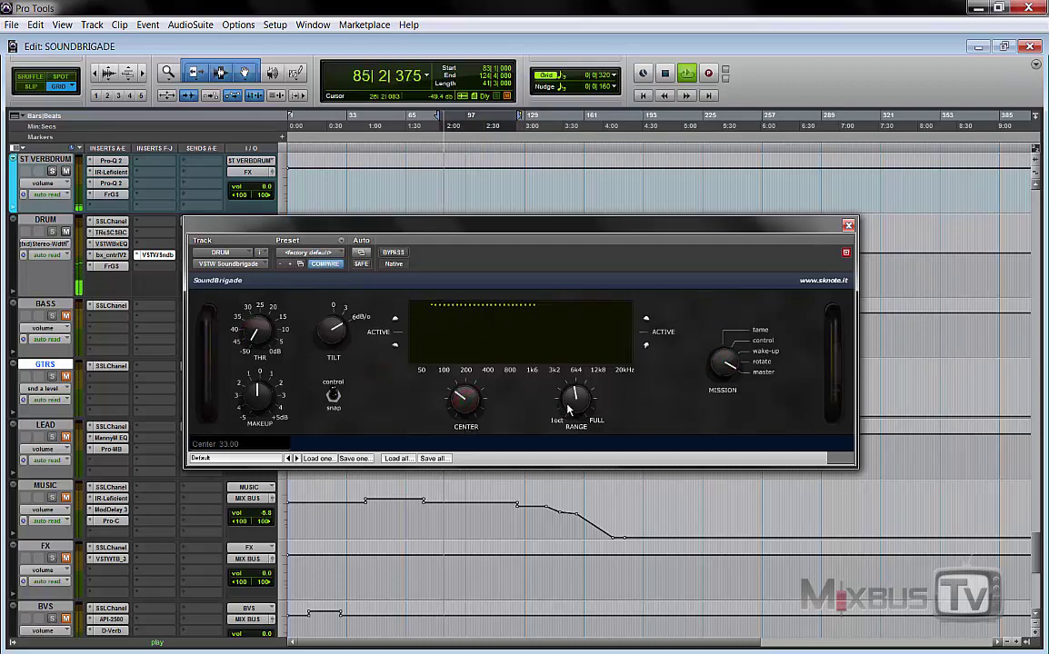
{"action": "left_click_drag", "start_coordinate": [569, 402], "coordinate": [573, 371]}
{"action": "left_click_drag", "start_coordinate": [456, 403], "coordinate": [467, 387]}
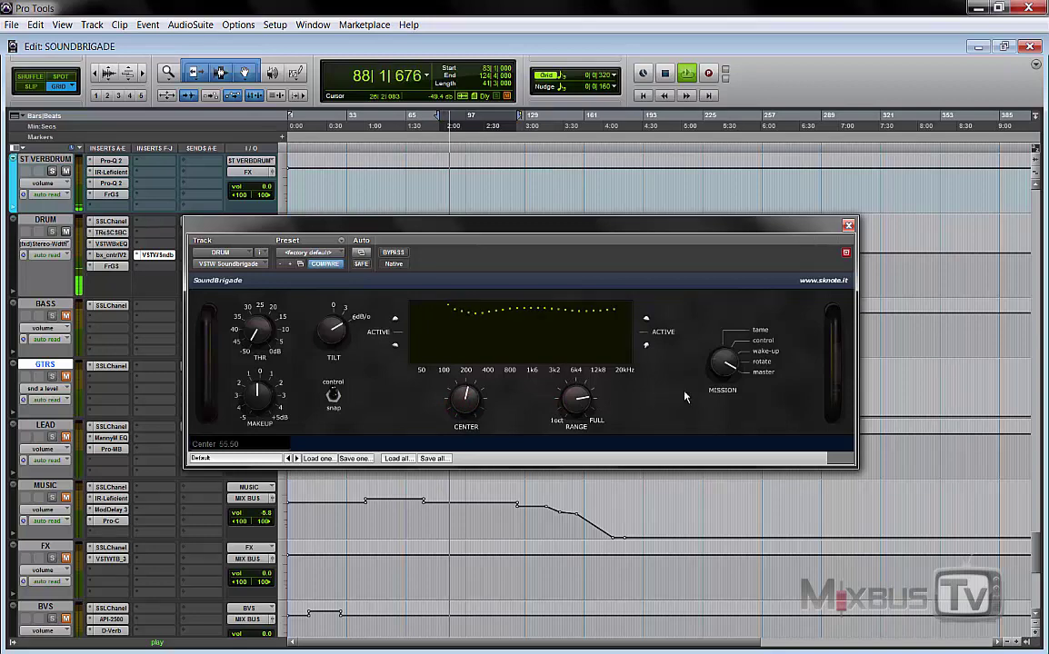
- Compare the control and snap modes with the master mission during playback, and stop the transport
{"action": "left_click", "coordinate": [354, 407]}
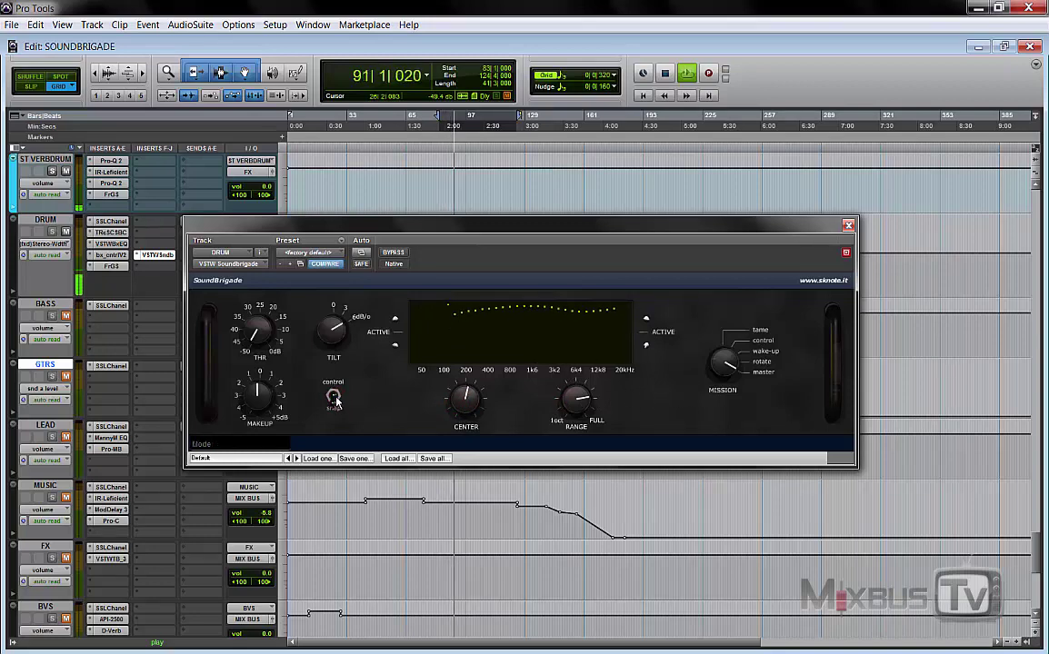
{"action": "left_click", "coordinate": [333, 396]}
{"action": "key", "text": "space"}
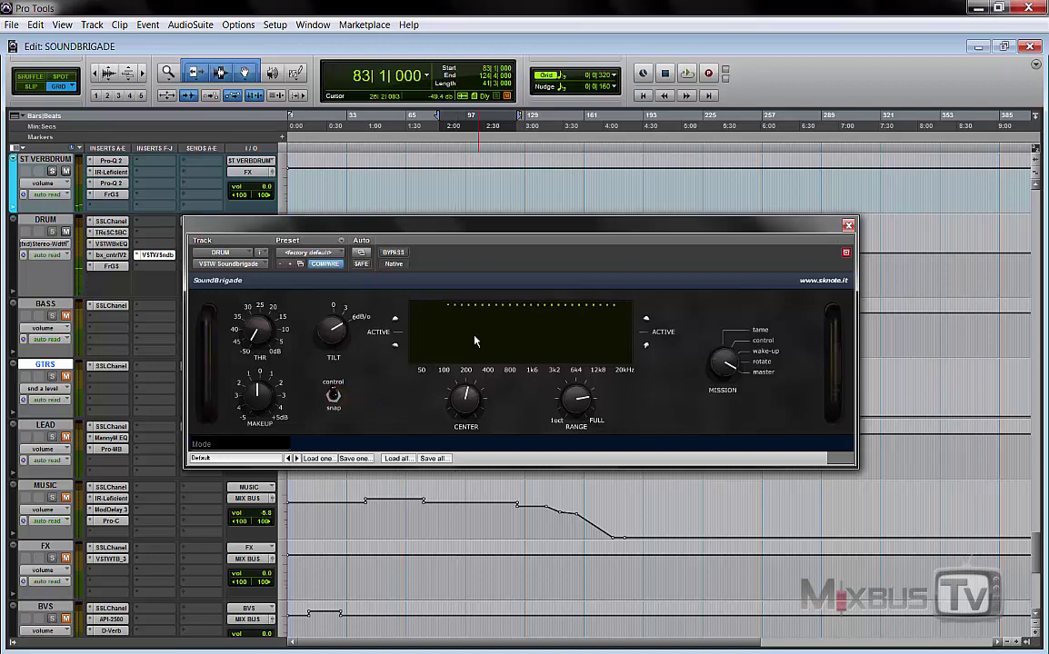
- Play the drums with a reduced center and range, and switch the mission from wake-up to control (0.40)
{"action": "key", "text": "space"}
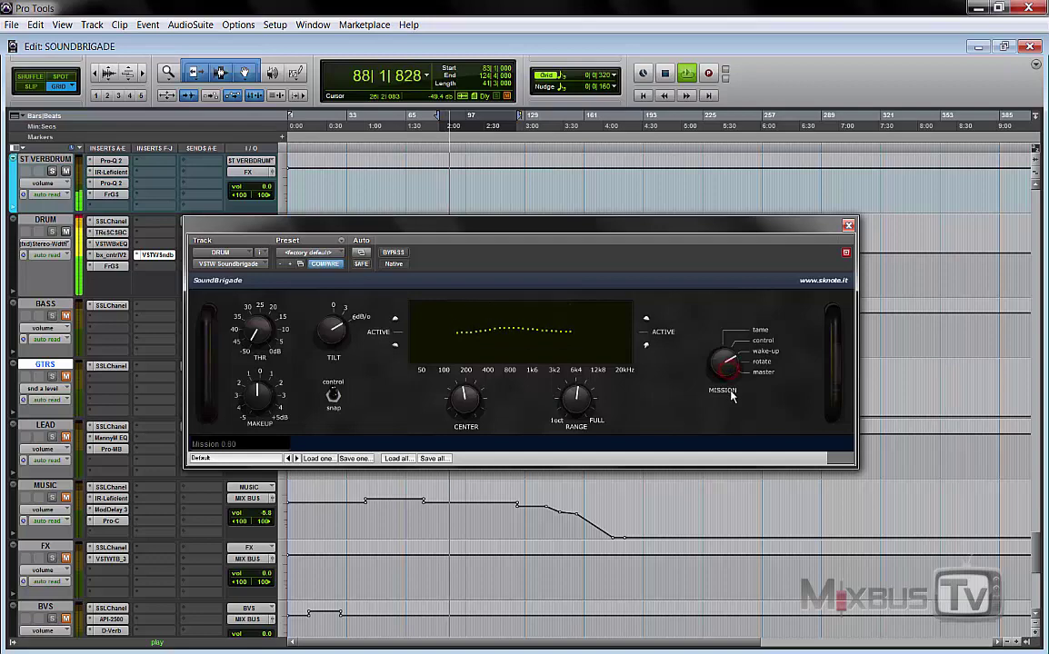
{"action": "left_click_drag", "start_coordinate": [733, 396], "coordinate": [736, 432]}
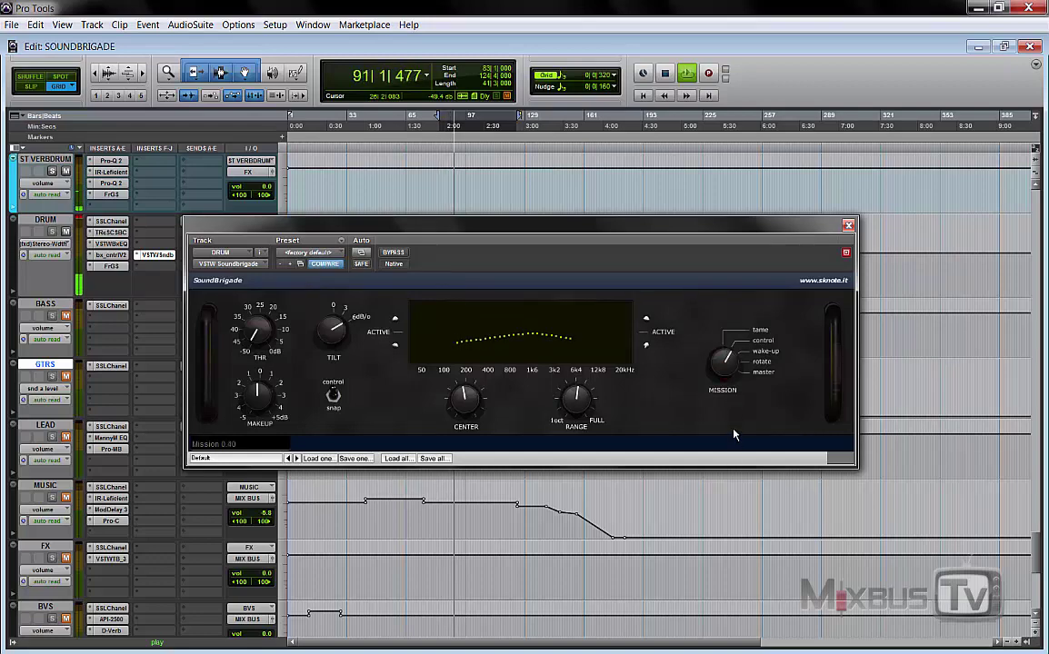
{"action": "key", "text": "space"}
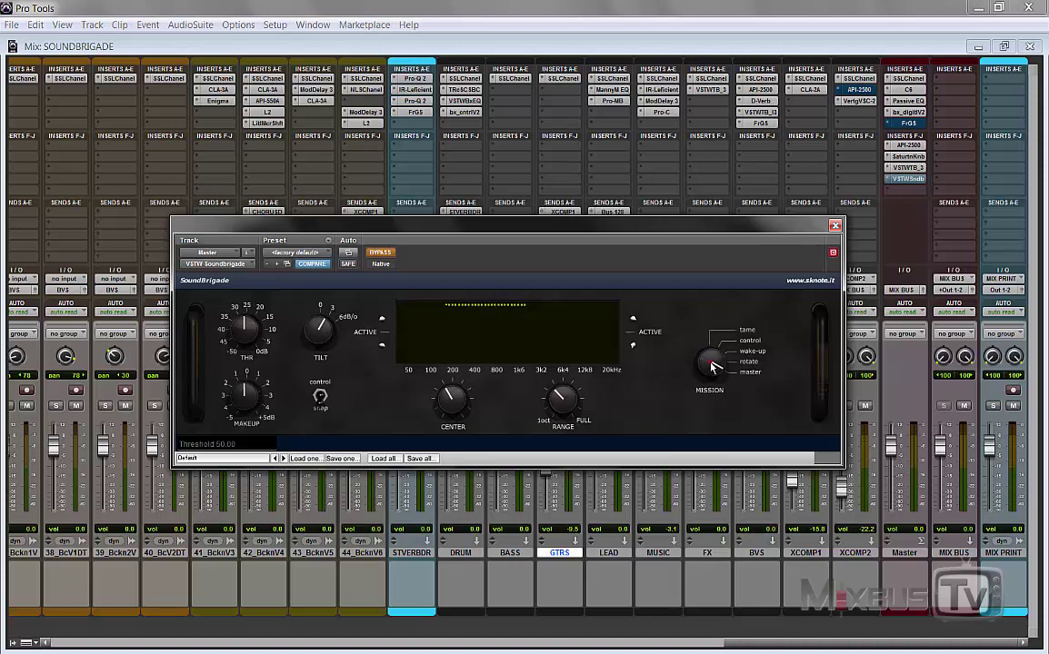
- Select the DRUM track, start playback with the tilt at 100, and take SoundBrigade out of bypass
{"action": "left_click", "coordinate": [459, 553]}
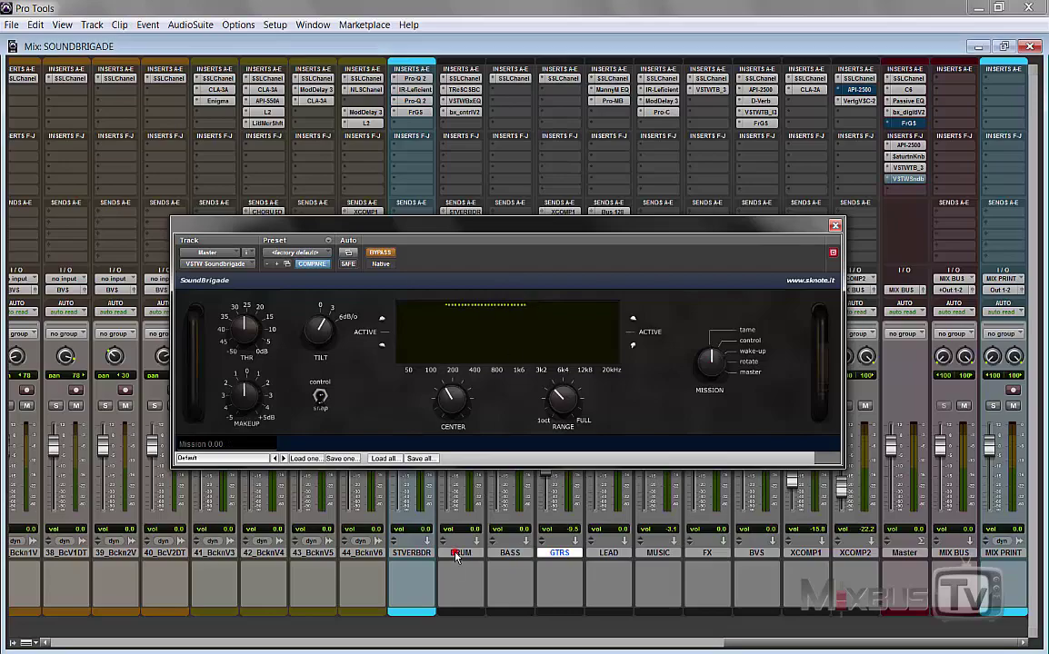
{"action": "key", "text": "space"}
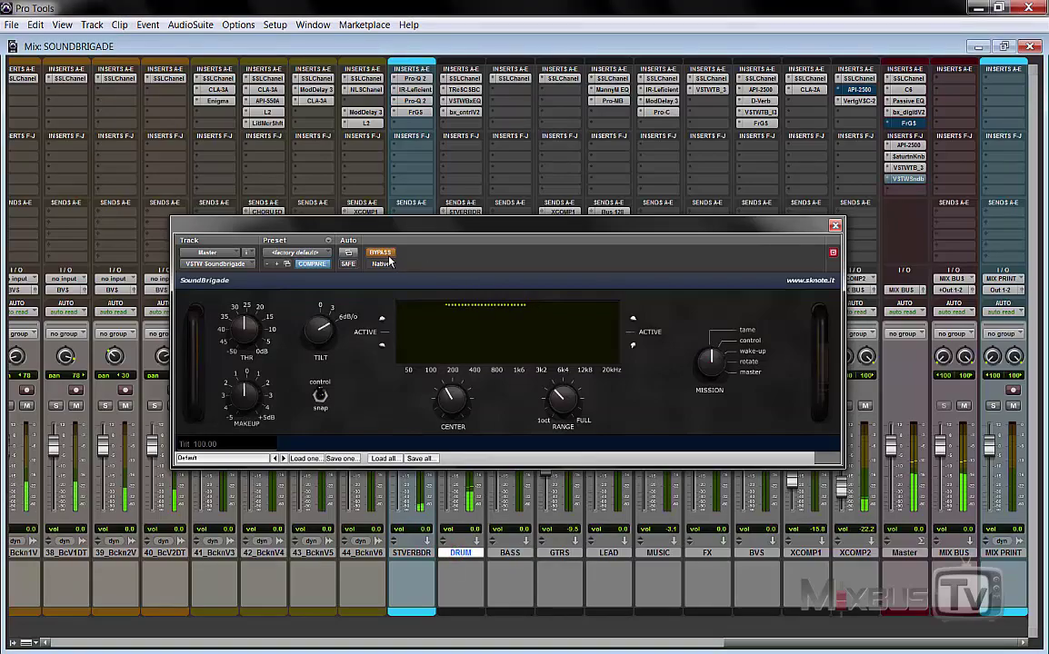
{"action": "left_click", "coordinate": [389, 255]}
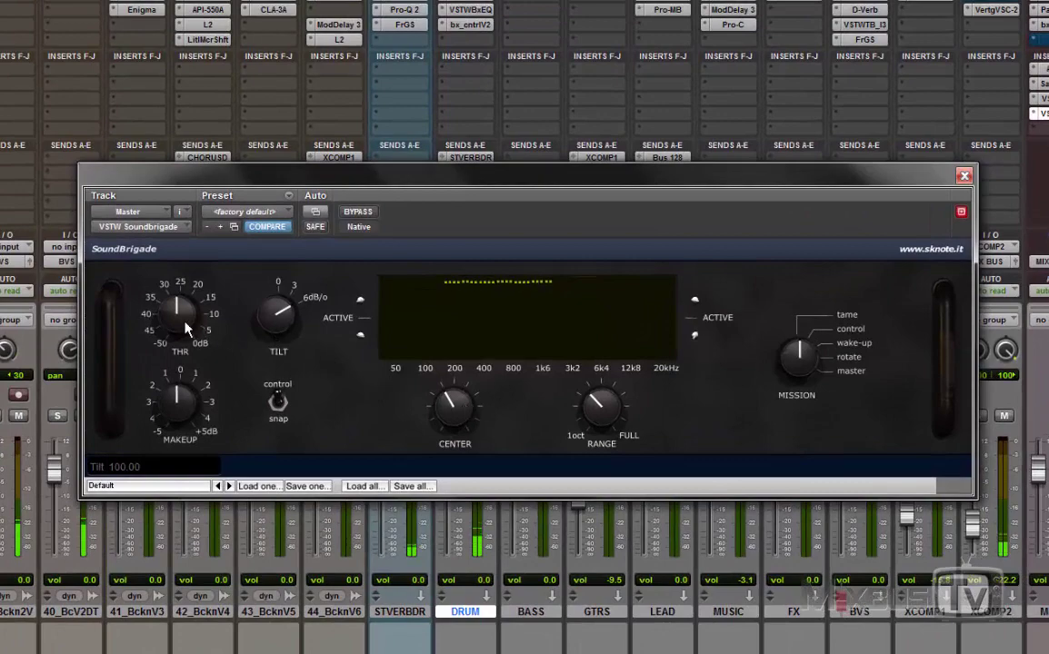
- Audition the tame mission on the playing drums with a lower center and the range narrowed to 22
{"action": "left_click_drag", "start_coordinate": [424, 400], "coordinate": [446, 426]}
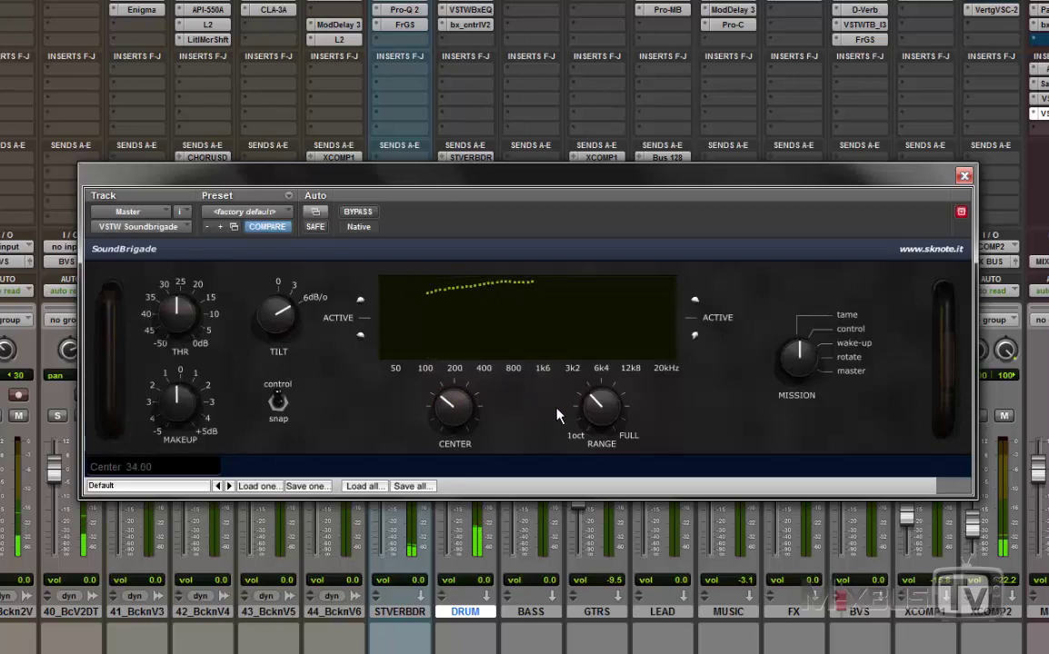
{"action": "left_click_drag", "start_coordinate": [596, 411], "coordinate": [585, 449]}
{"action": "left_click_drag", "start_coordinate": [451, 424], "coordinate": [453, 439]}
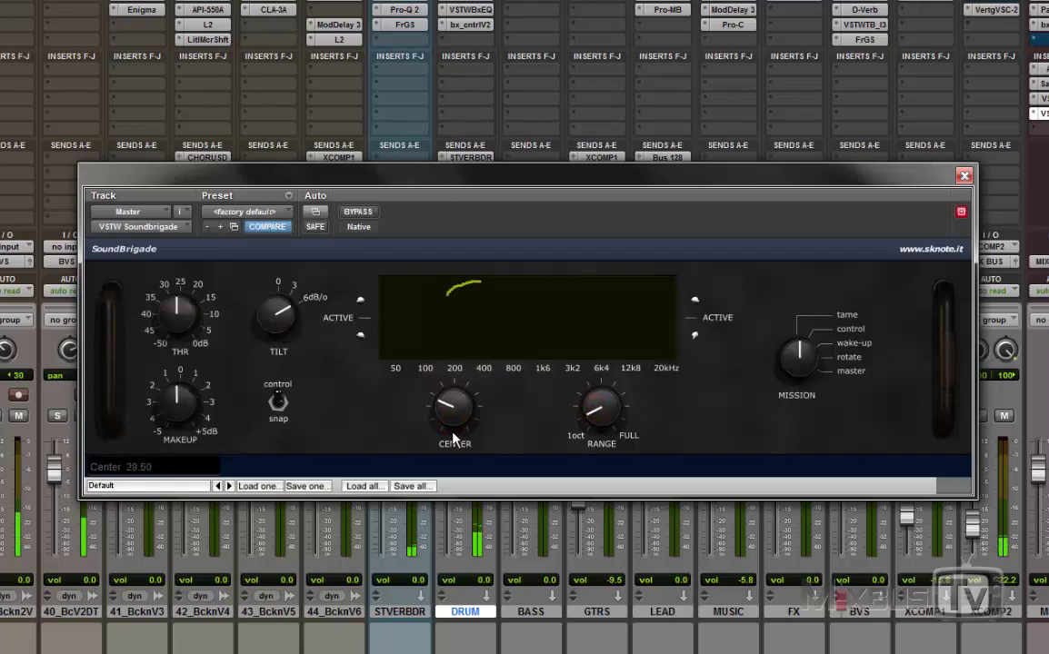
{"action": "left_click_drag", "start_coordinate": [574, 413], "coordinate": [588, 404]}
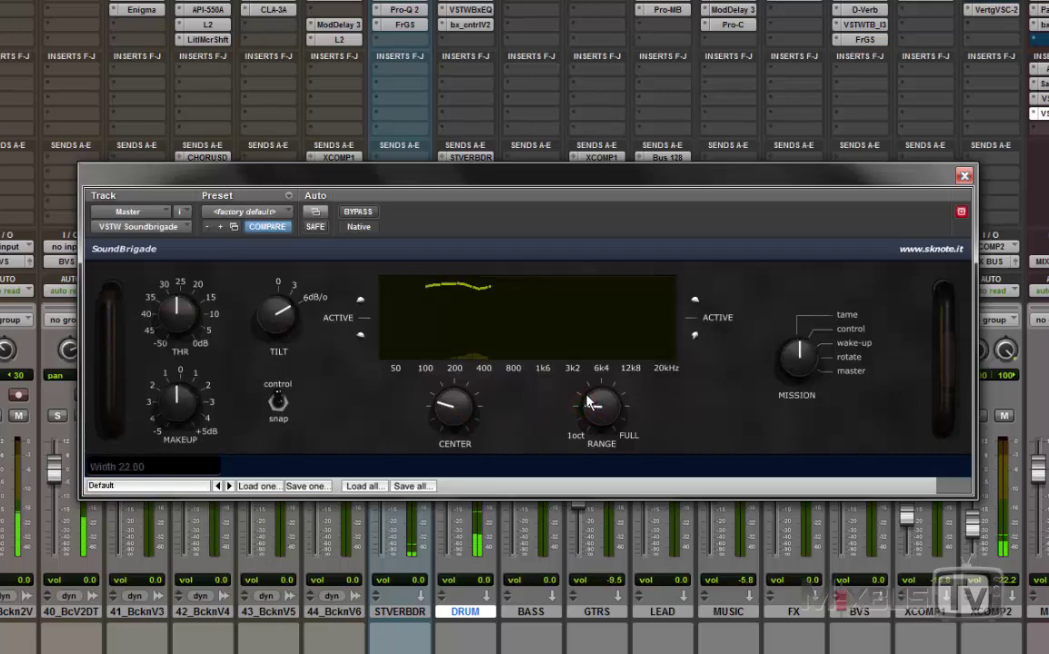
- Raise the makeup to 64.50 and compare the processed drums with the bypassed signal
{"action": "left_click", "coordinate": [357, 211]}
{"action": "left_click_drag", "start_coordinate": [186, 400], "coordinate": [189, 396]}
{"action": "left_click", "coordinate": [363, 212]}
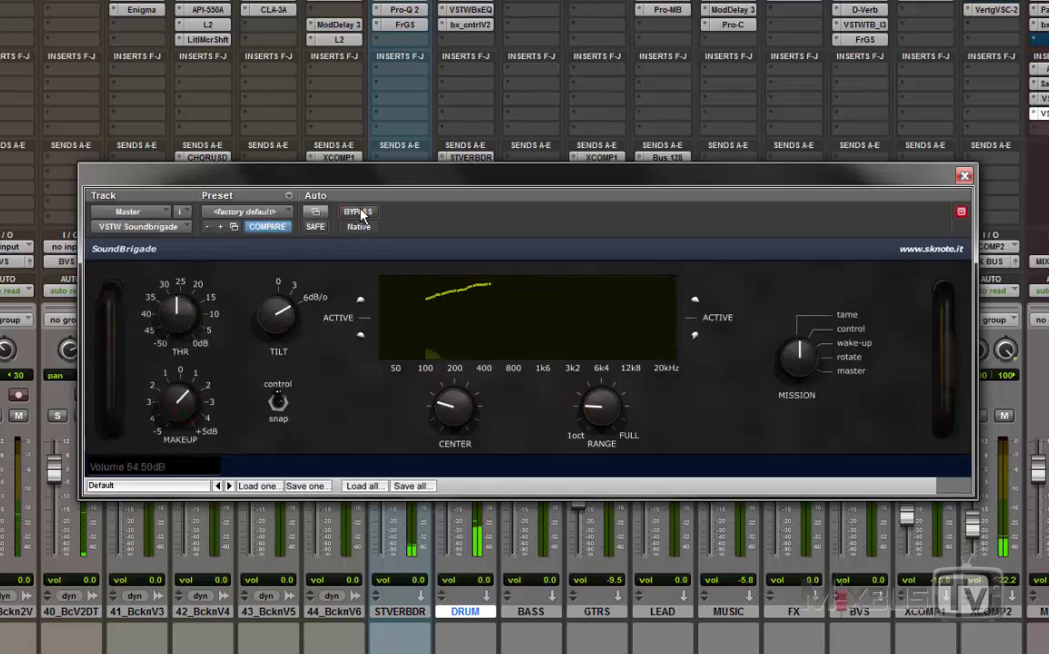
{"action": "left_click", "coordinate": [368, 215]}
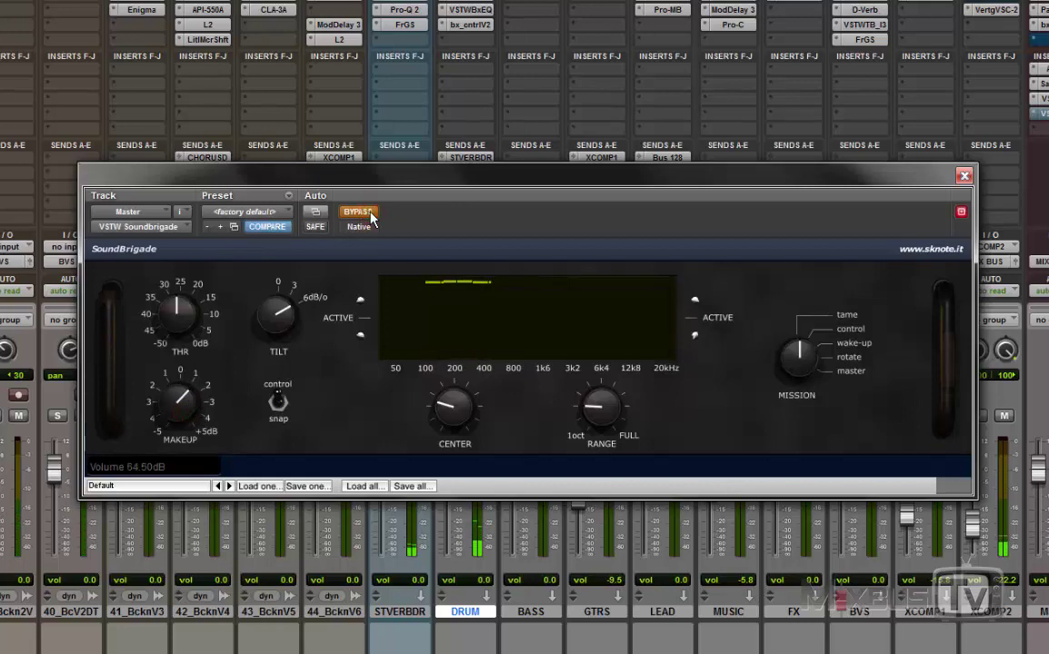
{"action": "left_click", "coordinate": [370, 215]}
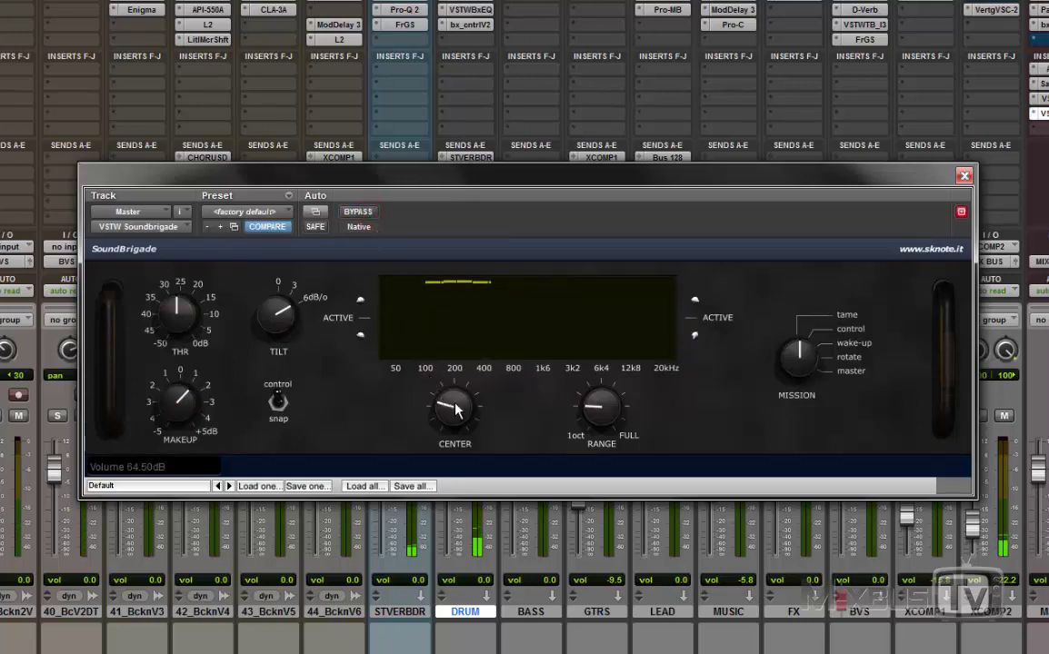
- Lower the threshold below 34, move the center down to 18.50 and set the range to 16.50
{"action": "left_click_drag", "start_coordinate": [172, 291], "coordinate": [203, 376]}
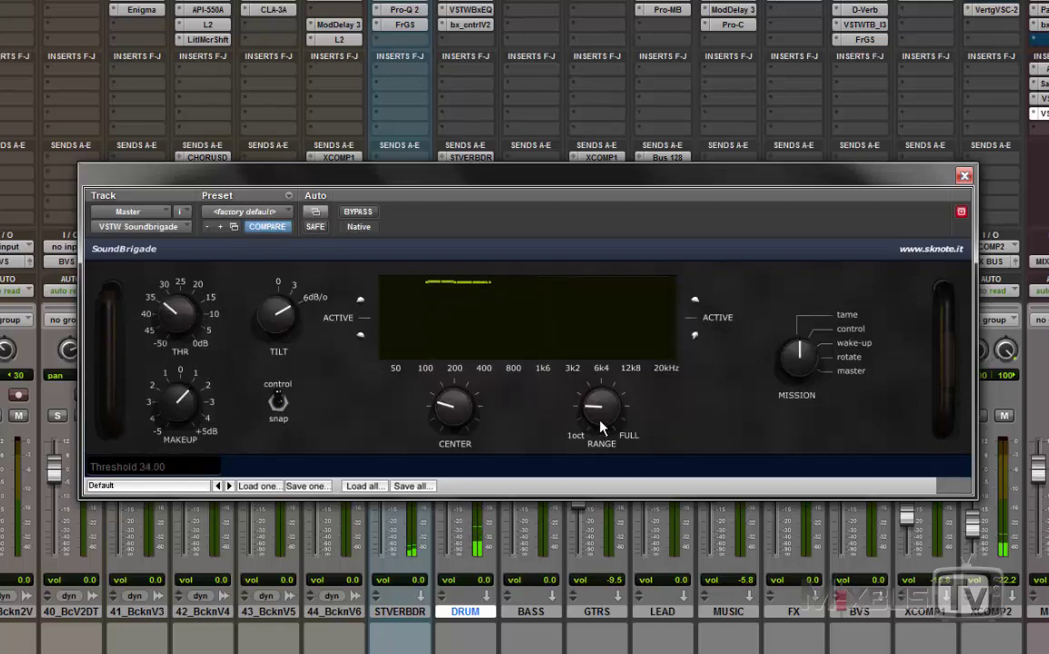
{"action": "mouse_move", "coordinate": [602, 426]}
{"action": "left_mouse_down"}
{"action": "mouse_move", "coordinate": [598, 461]}
{"action": "mouse_move", "coordinate": [588, 443]}
{"action": "mouse_move", "coordinate": [608, 425]}
{"action": "left_mouse_up"}
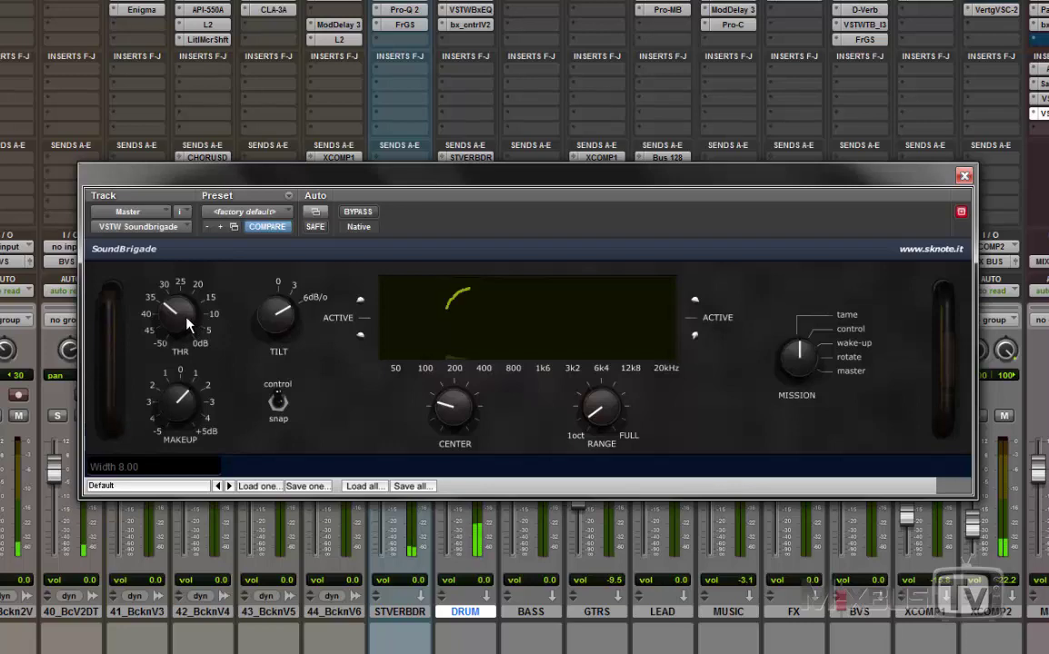
{"action": "left_click_drag", "start_coordinate": [187, 319], "coordinate": [185, 335]}
{"action": "left_click_drag", "start_coordinate": [443, 406], "coordinate": [438, 416]}
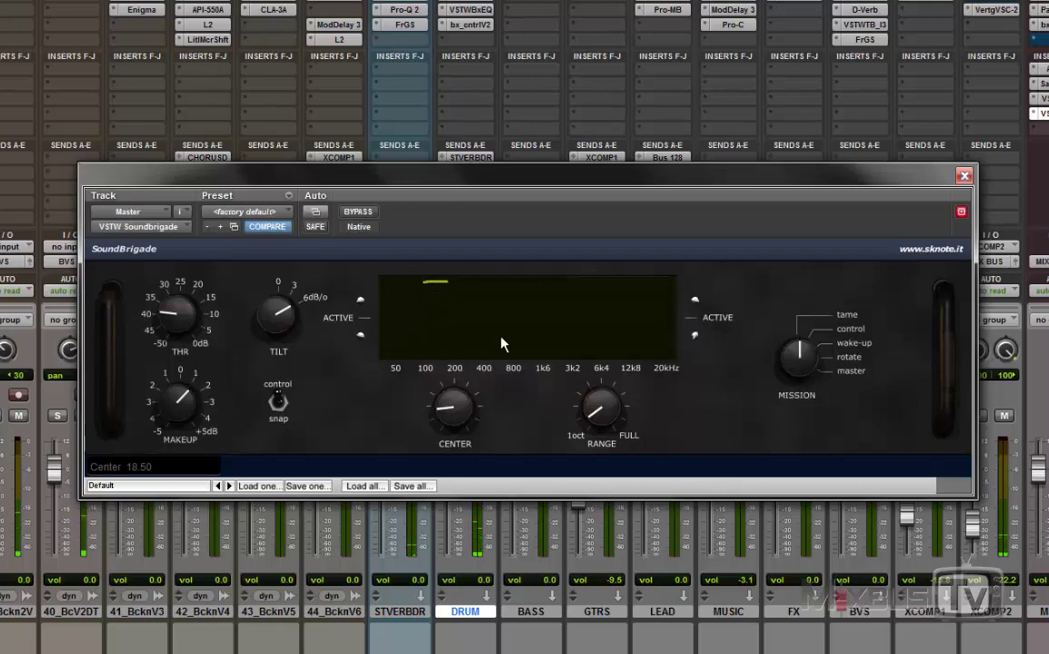
{"action": "mouse_move", "coordinate": [609, 412]}
{"action": "left_mouse_down"}
{"action": "mouse_move", "coordinate": [604, 392]}
{"action": "mouse_move", "coordinate": [599, 400]}
{"action": "left_mouse_up"}
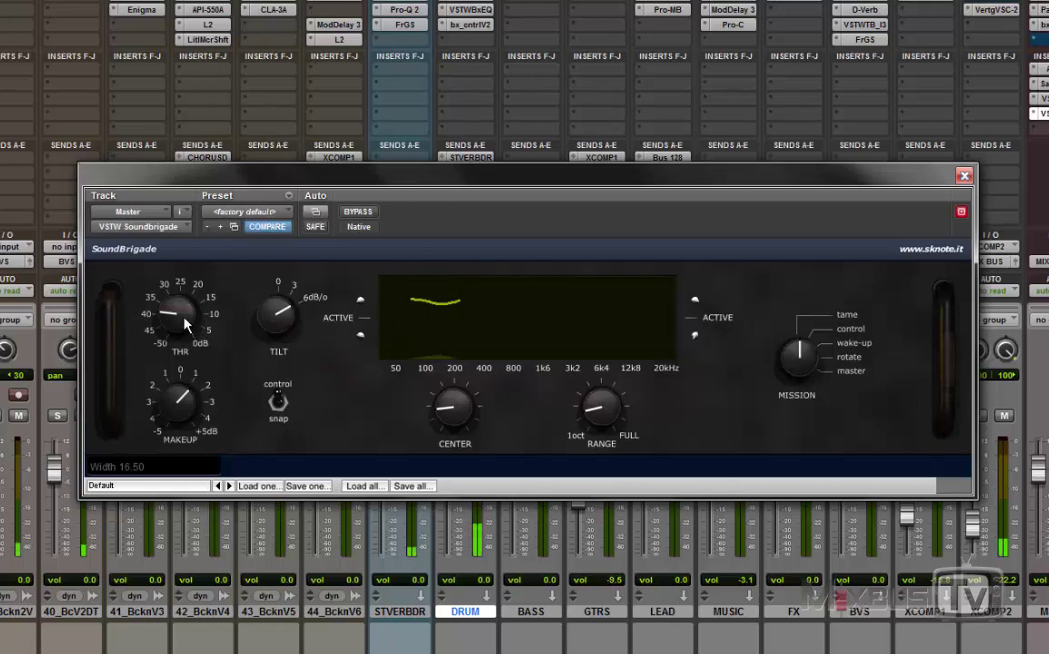
- Raise the center and range, set the threshold to 42.50, and compare the drums with the plug-in bypassed
{"action": "left_click_drag", "start_coordinate": [450, 409], "coordinate": [461, 402]}
{"action": "mouse_move", "coordinate": [600, 406]}
{"action": "left_mouse_down"}
{"action": "mouse_move", "coordinate": [573, 359]}
{"action": "mouse_move", "coordinate": [597, 409]}
{"action": "left_mouse_up"}
{"action": "left_click_drag", "start_coordinate": [447, 409], "coordinate": [426, 402]}
{"action": "left_click_drag", "start_coordinate": [187, 329], "coordinate": [181, 297]}
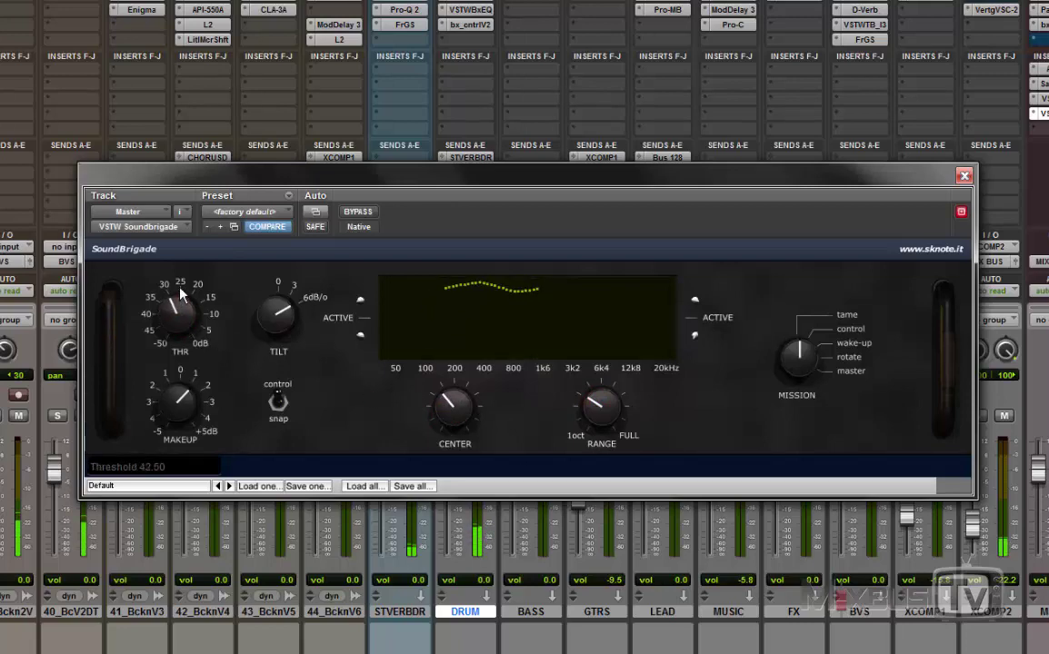
{"action": "left_click", "coordinate": [354, 212]}
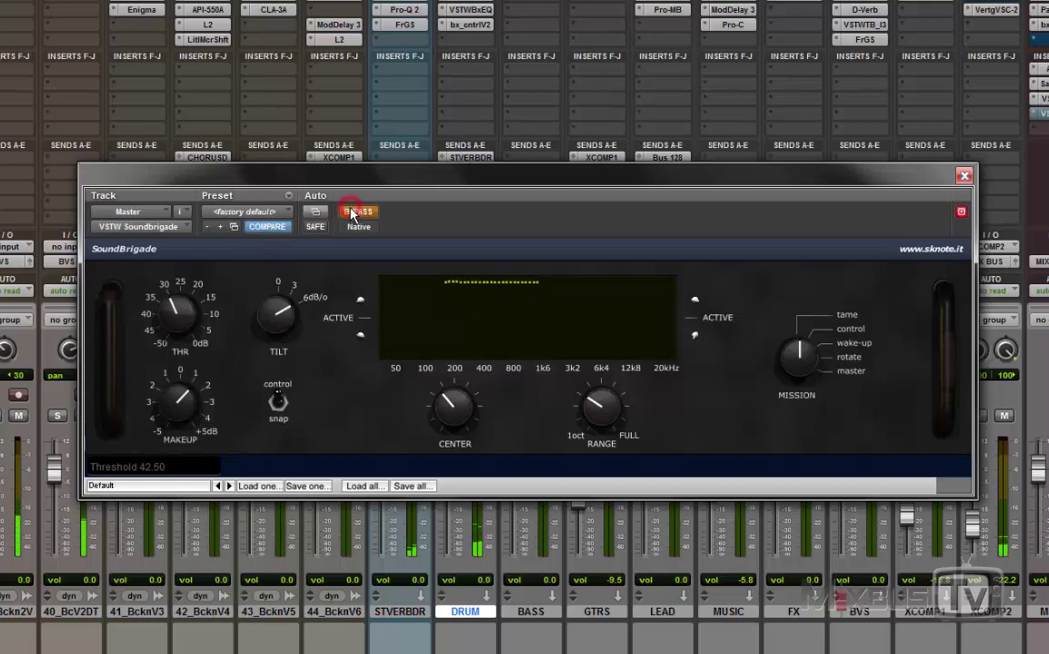
{"action": "left_click", "coordinate": [354, 212]}
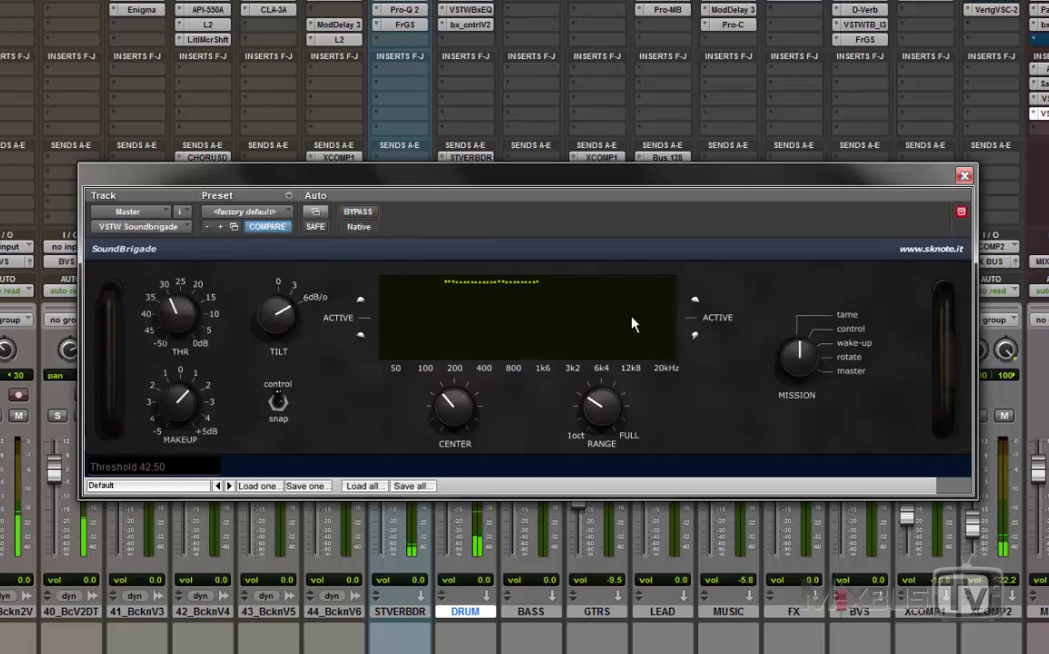
- Audition the control mission with the center at 51, a full range, the threshold at about 56.5 and the makeup at 47.74
{"action": "left_click", "coordinate": [800, 358]}
{"action": "left_click_drag", "start_coordinate": [800, 362], "coordinate": [801, 339]}
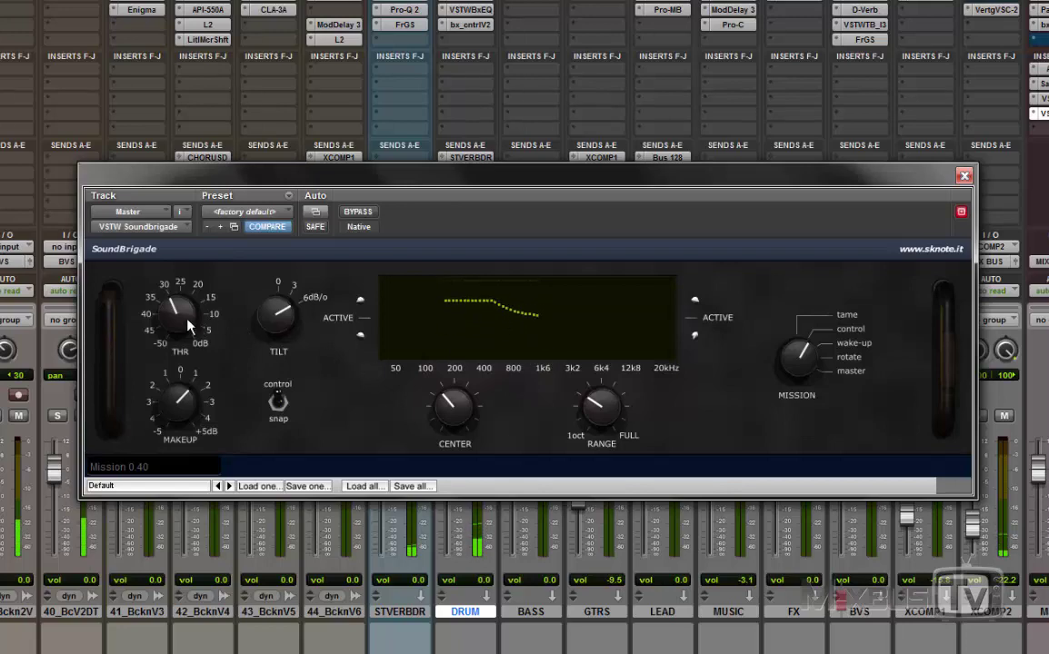
{"action": "left_click_drag", "start_coordinate": [182, 314], "coordinate": [188, 366]}
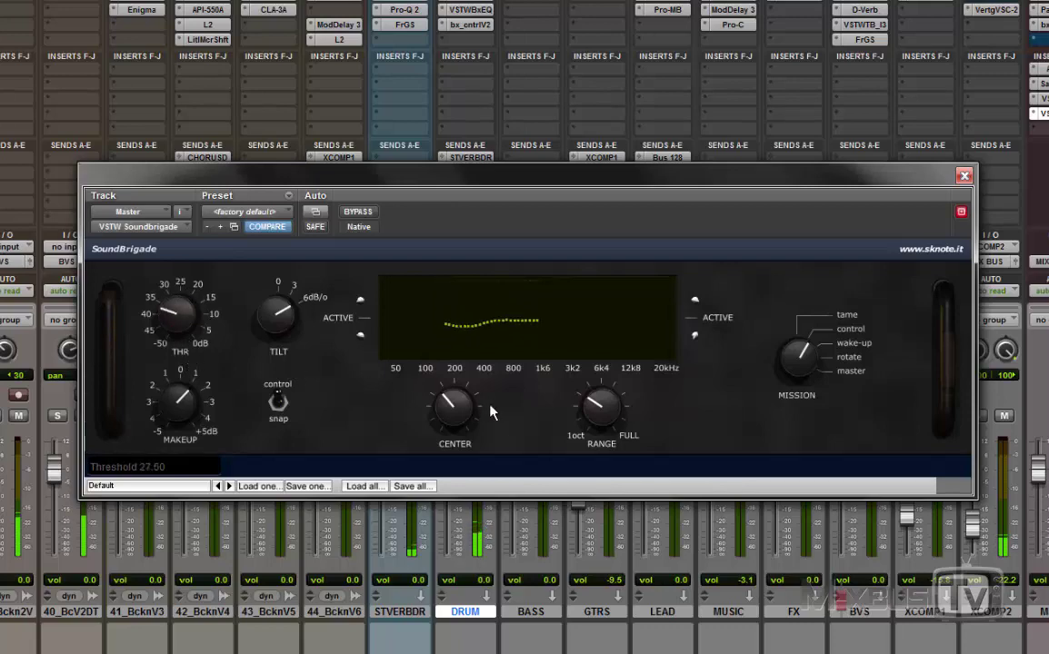
{"action": "left_click_drag", "start_coordinate": [453, 411], "coordinate": [466, 402]}
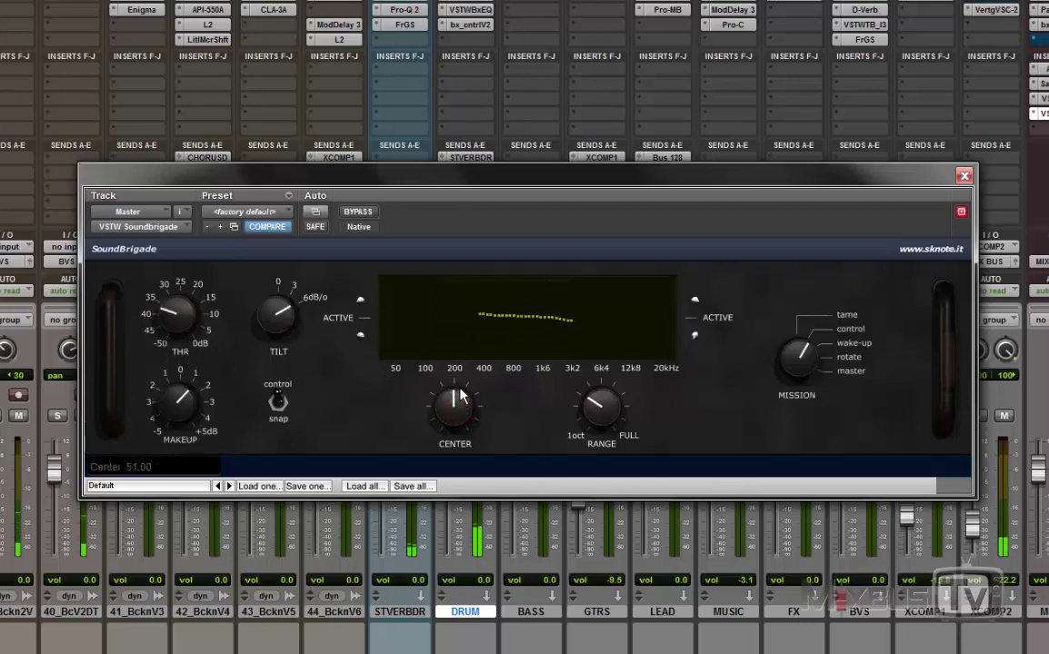
{"action": "left_click_drag", "start_coordinate": [611, 402], "coordinate": [552, 232]}
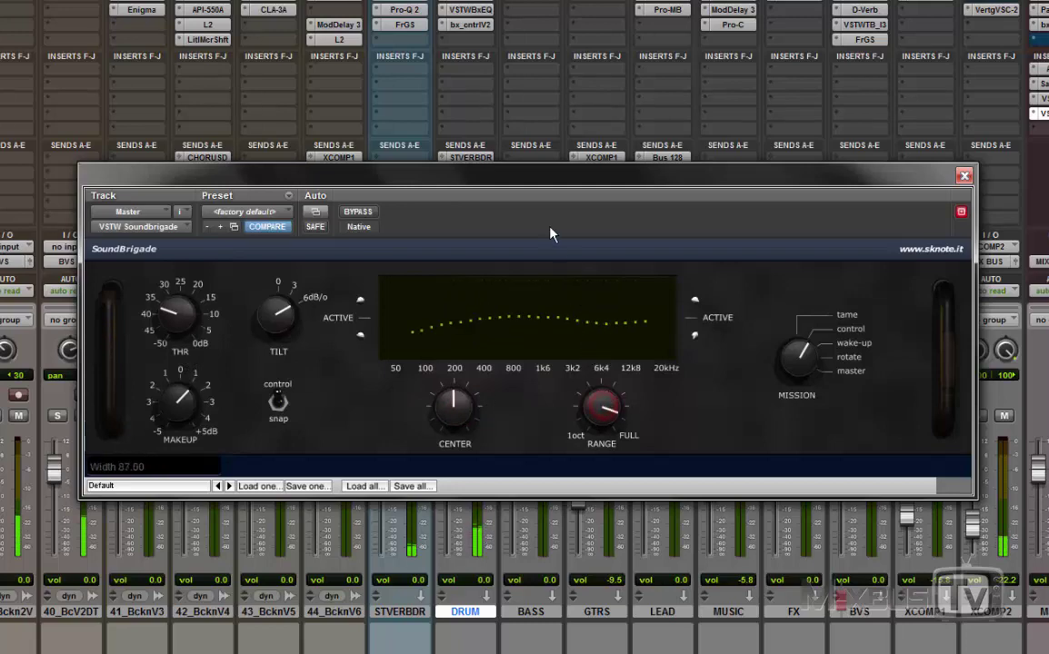
{"action": "left_click_drag", "start_coordinate": [191, 307], "coordinate": [194, 269]}
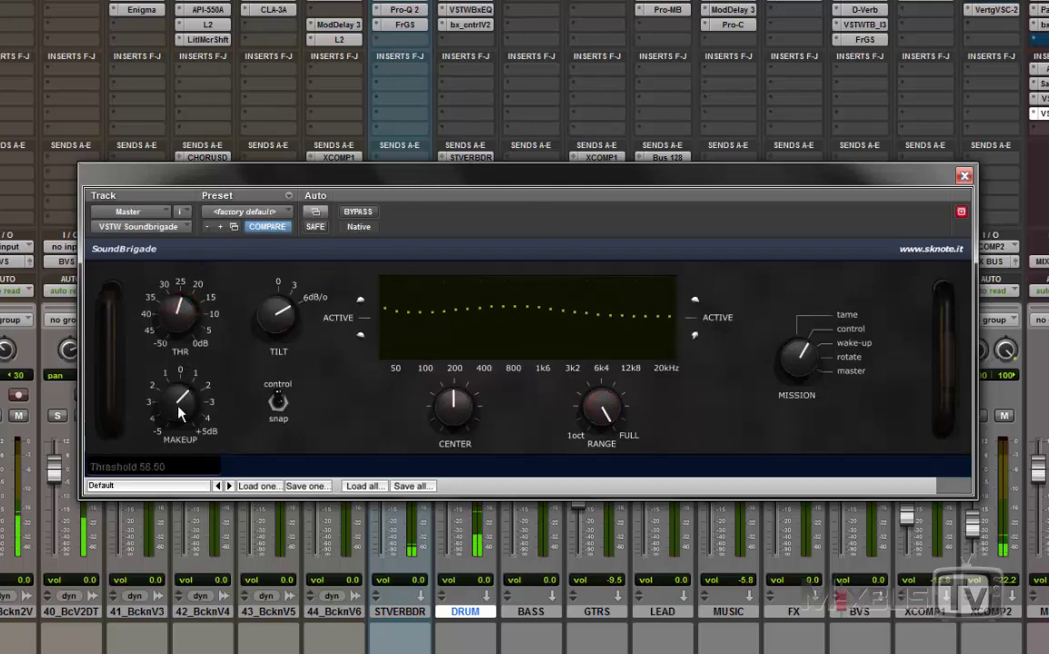
{"action": "left_click_drag", "start_coordinate": [178, 398], "coordinate": [179, 409]}
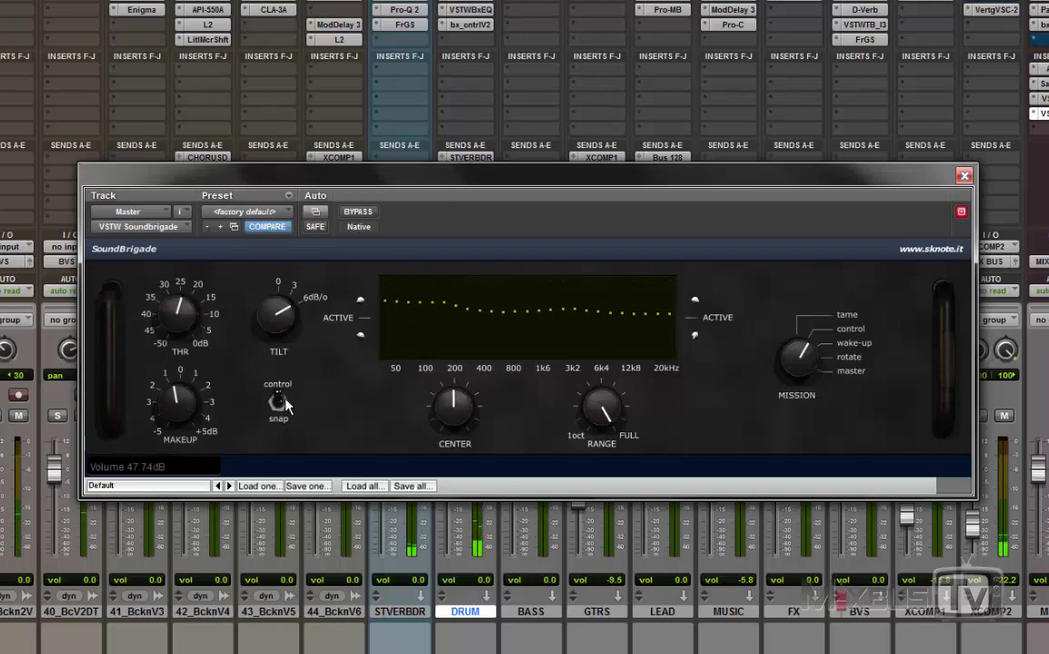
- Switch the response mode to snap, reduce the makeup to 35.24 and lower the threshold to 25.50
{"action": "left_click", "coordinate": [279, 403]}
{"action": "left_click_drag", "start_coordinate": [165, 277], "coordinate": [166, 300]}
{"action": "mouse_move", "coordinate": [178, 401]}
{"action": "left_mouse_down"}
{"action": "mouse_move", "coordinate": [166, 416]}
{"action": "mouse_move", "coordinate": [175, 424]}
{"action": "left_mouse_up"}
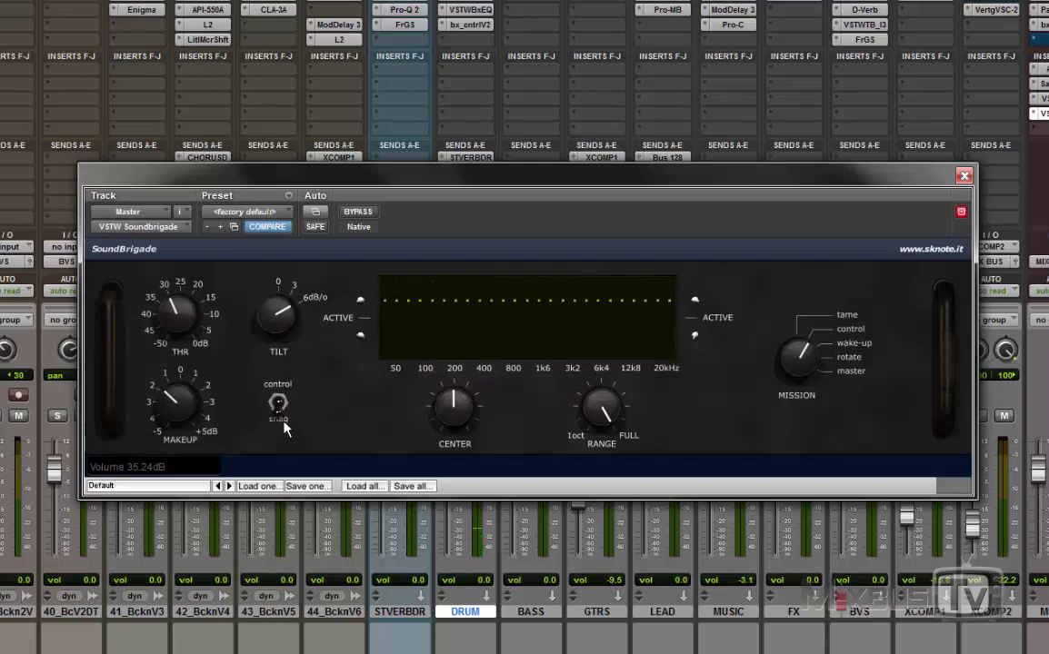
{"action": "left_click_drag", "start_coordinate": [186, 325], "coordinate": [186, 341]}
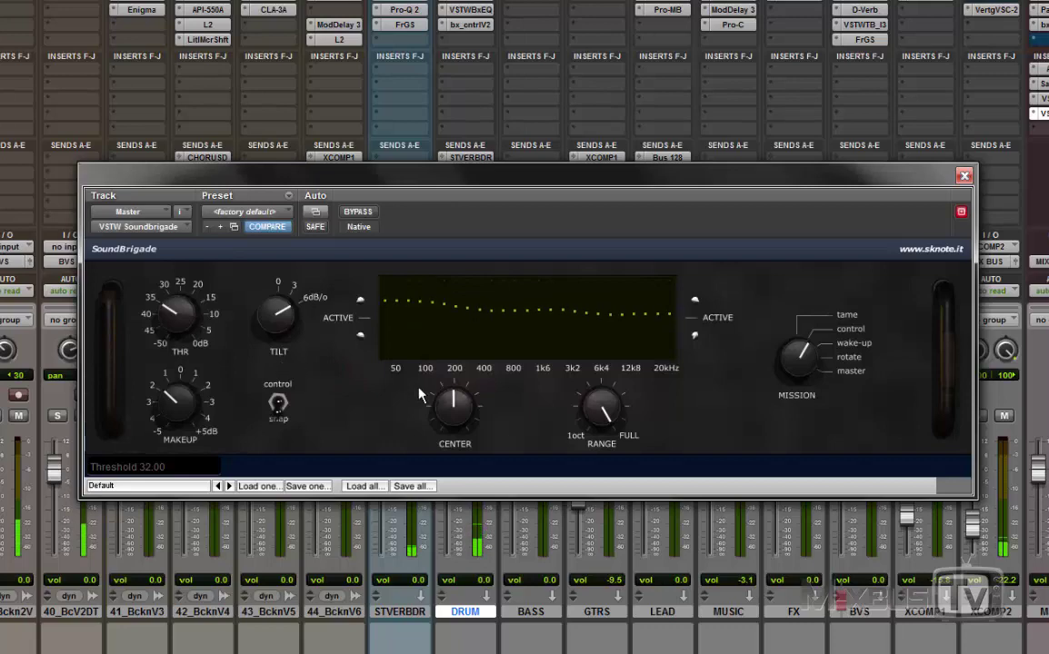
{"action": "left_click_drag", "start_coordinate": [178, 314], "coordinate": [198, 361]}
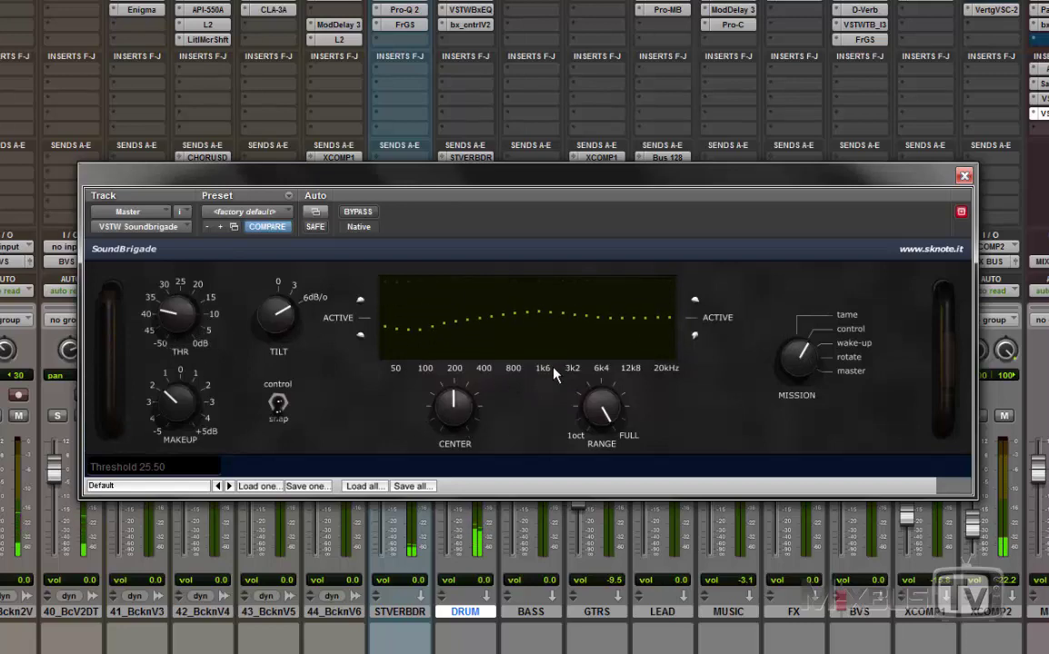
- Switch the mission to wake-up, shift the center upward and bring the threshold down to about 21
{"action": "left_click", "coordinate": [797, 356]}
{"action": "left_click_drag", "start_coordinate": [797, 356], "coordinate": [797, 343]}
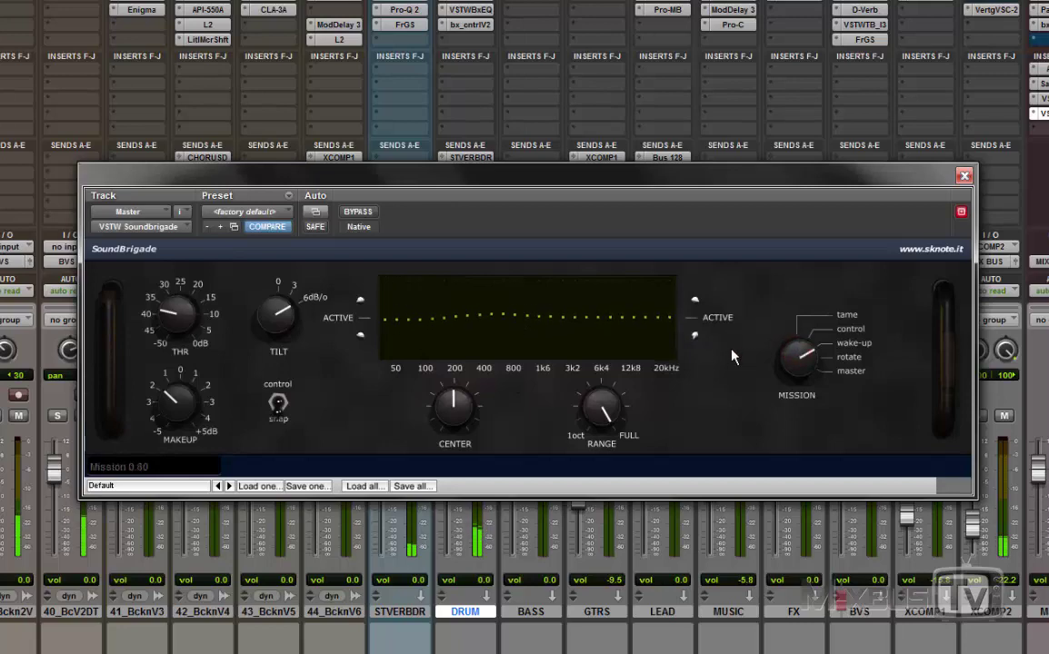
{"action": "left_click_drag", "start_coordinate": [184, 321], "coordinate": [184, 300]}
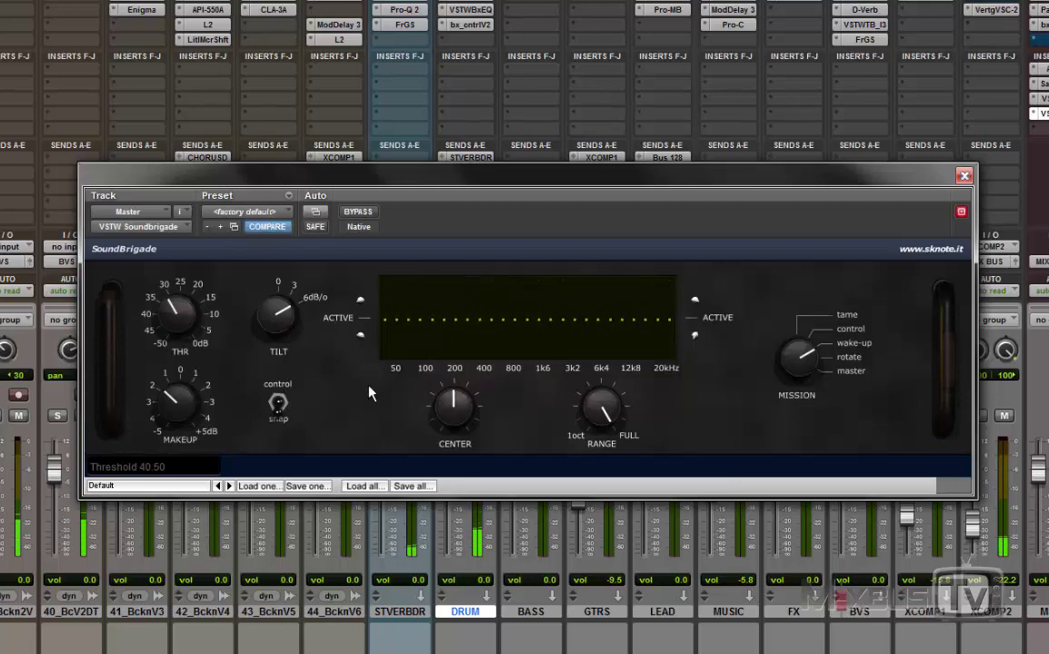
{"action": "left_click", "coordinate": [454, 405]}
{"action": "left_click_drag", "start_coordinate": [453, 406], "coordinate": [410, 323]}
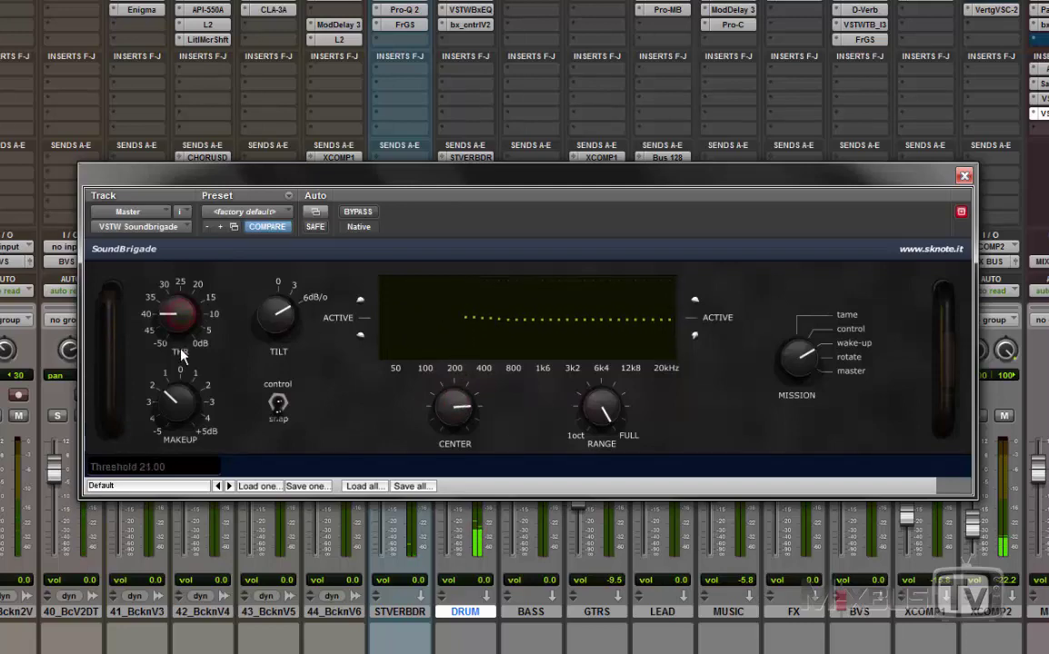
{"action": "left_click_drag", "start_coordinate": [181, 354], "coordinate": [180, 361]}
- Focus wake-up on the high frequencies with the center around 75.50 and the range at 66, and compare it with bypass
{"action": "left_click_drag", "start_coordinate": [449, 404], "coordinate": [459, 400]}
{"action": "left_click_drag", "start_coordinate": [596, 402], "coordinate": [591, 452]}
{"action": "left_click_drag", "start_coordinate": [454, 409], "coordinate": [450, 445]}
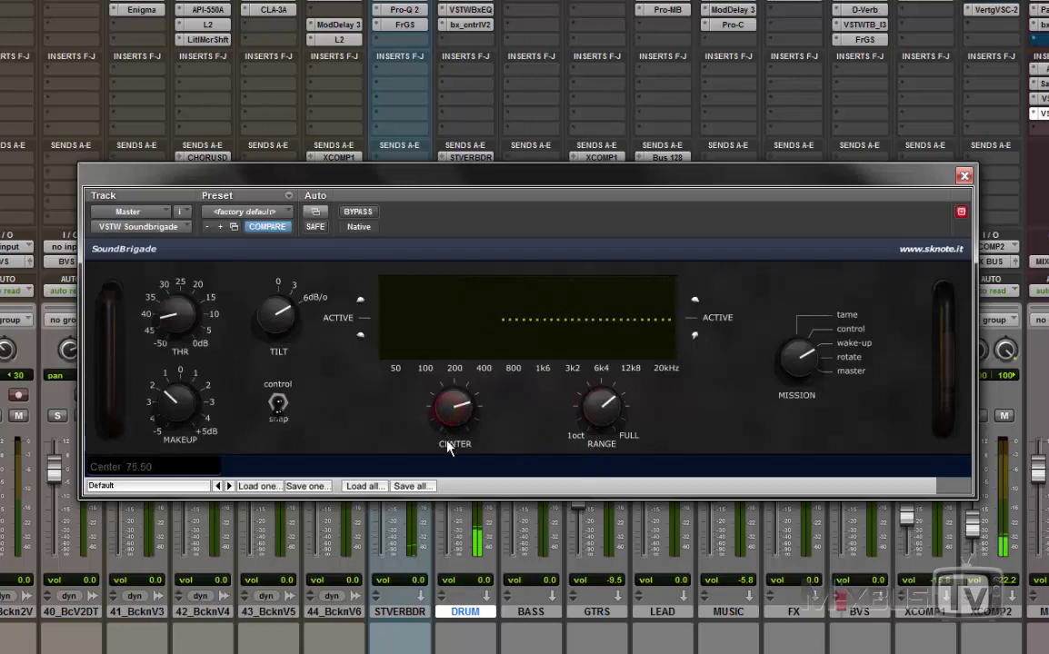
{"action": "left_click_drag", "start_coordinate": [595, 405], "coordinate": [533, 396]}
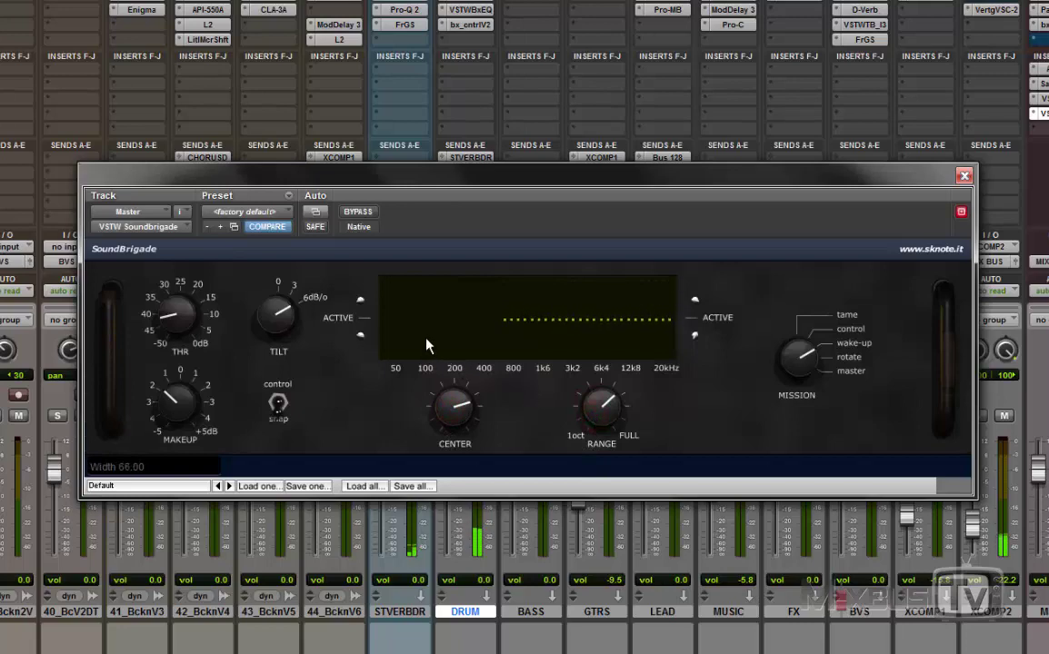
{"action": "left_click", "coordinate": [358, 213]}
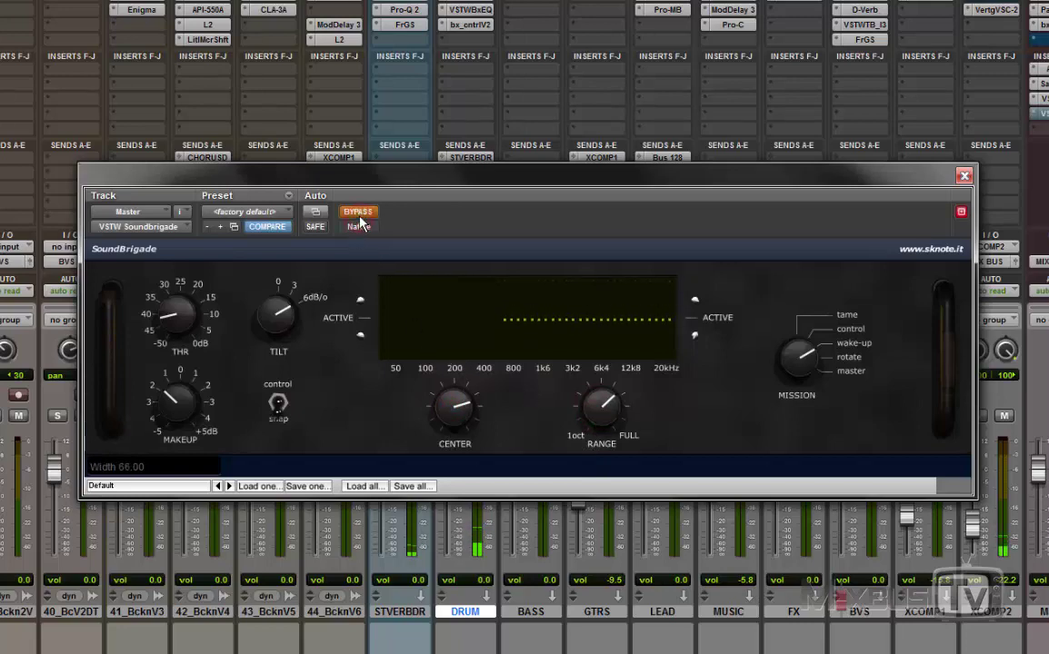
{"action": "left_click", "coordinate": [358, 214]}
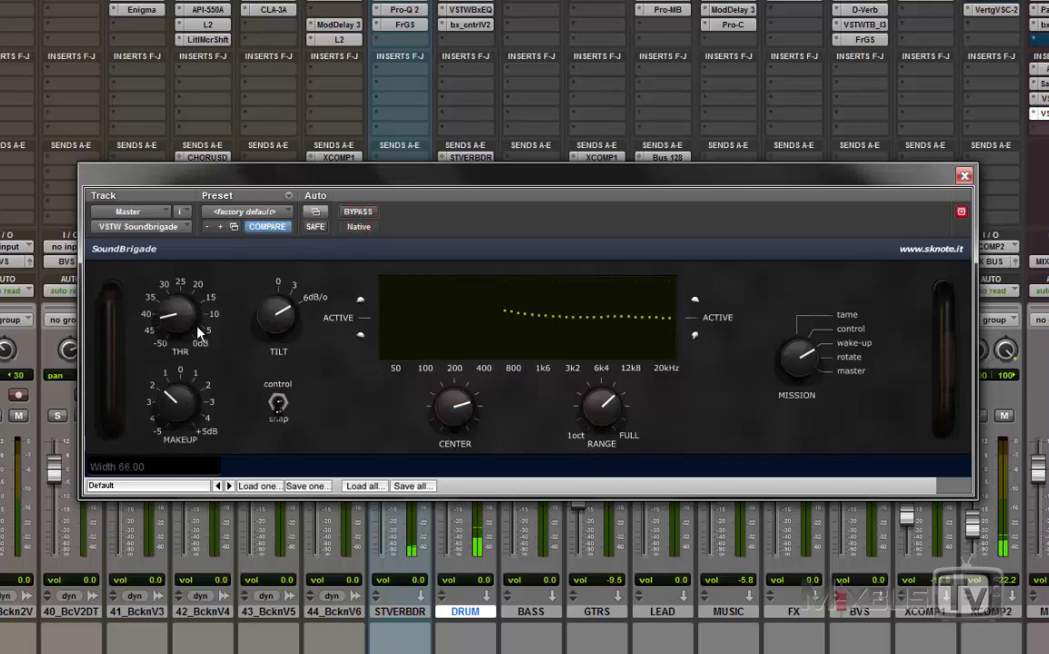
- Raise the makeup to 57.67 and lower the threshold to 17 for the wake-up mission
{"action": "left_click_drag", "start_coordinate": [186, 311], "coordinate": [186, 311]}
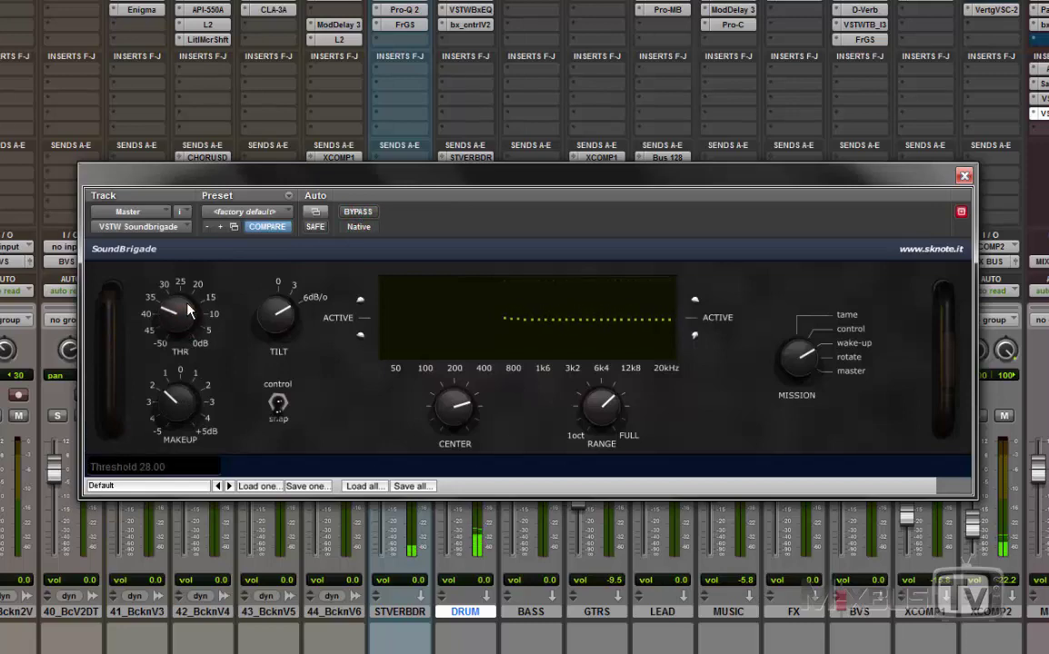
{"action": "left_click_drag", "start_coordinate": [179, 410], "coordinate": [181, 382]}
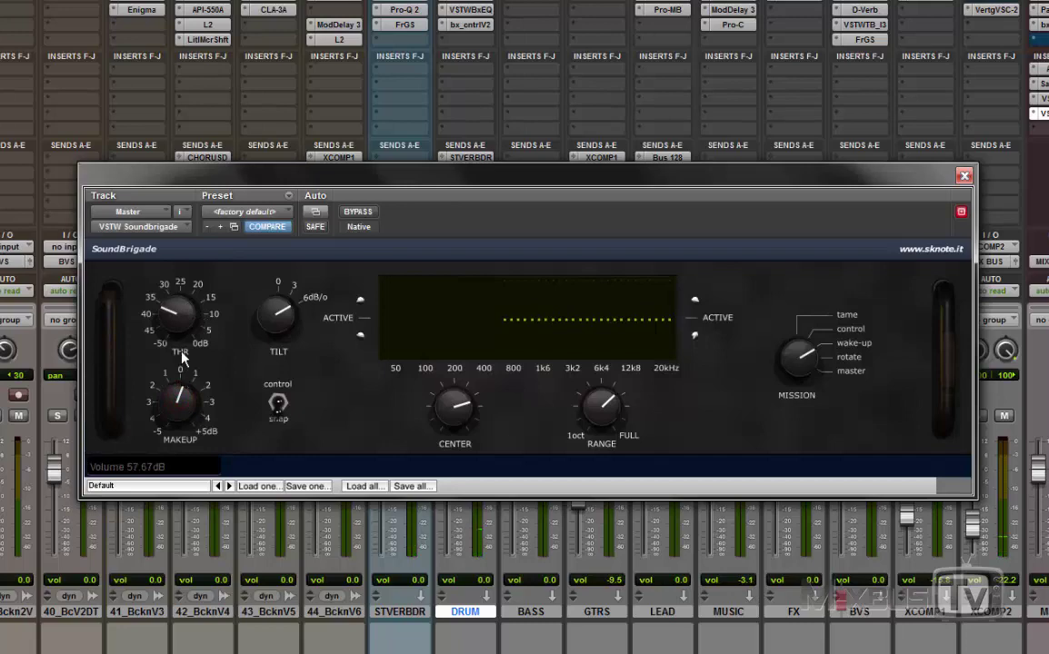
{"action": "left_click_drag", "start_coordinate": [199, 331], "coordinate": [199, 352]}
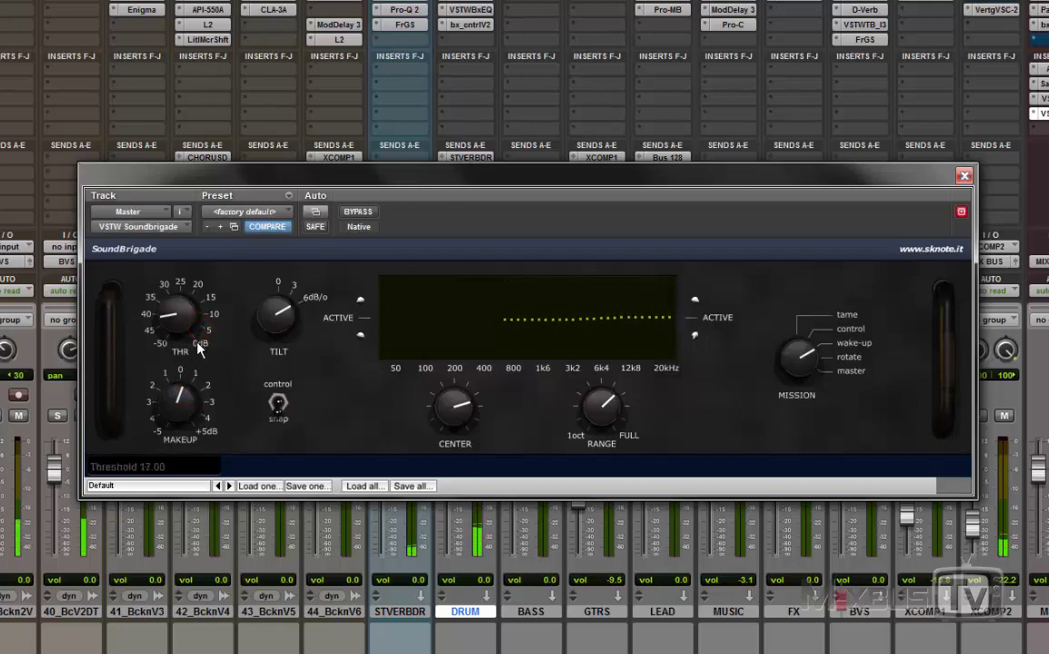
- Set wake-up to the control response with makeup at 32.67, center at 63.50 and threshold at 0
{"action": "left_click", "coordinate": [284, 402]}
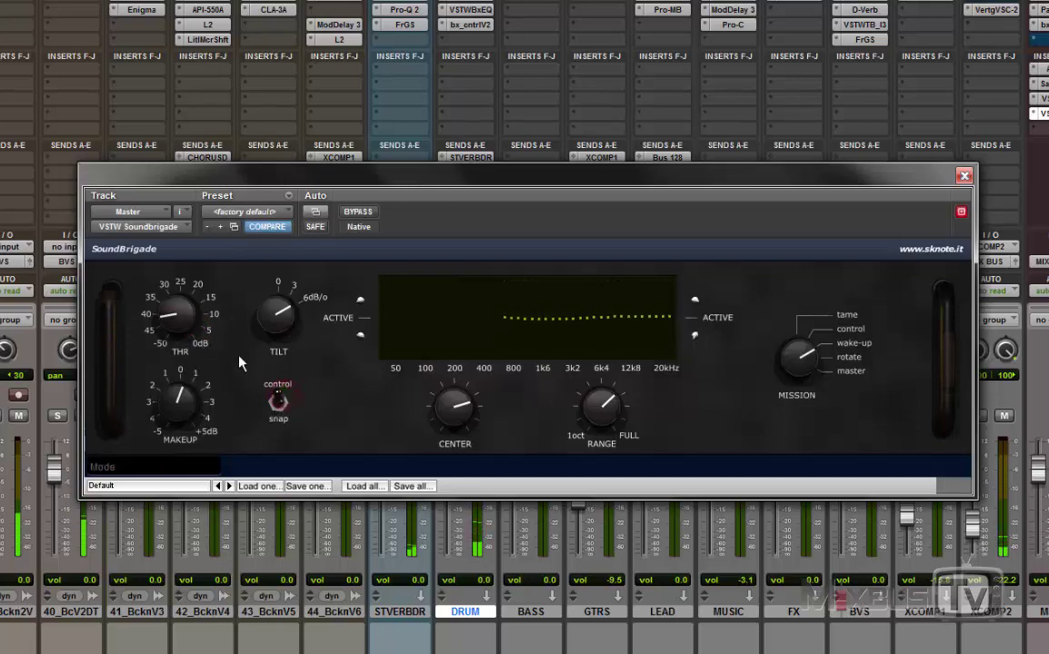
{"action": "left_click_drag", "start_coordinate": [191, 417], "coordinate": [192, 439]}
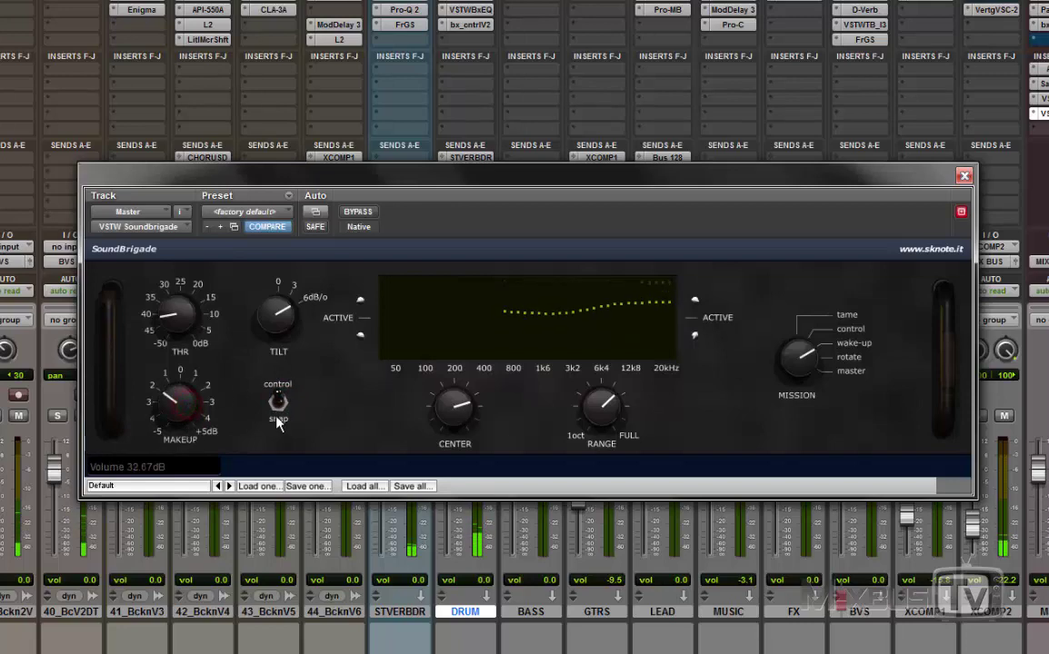
{"action": "left_click_drag", "start_coordinate": [451, 402], "coordinate": [459, 423]}
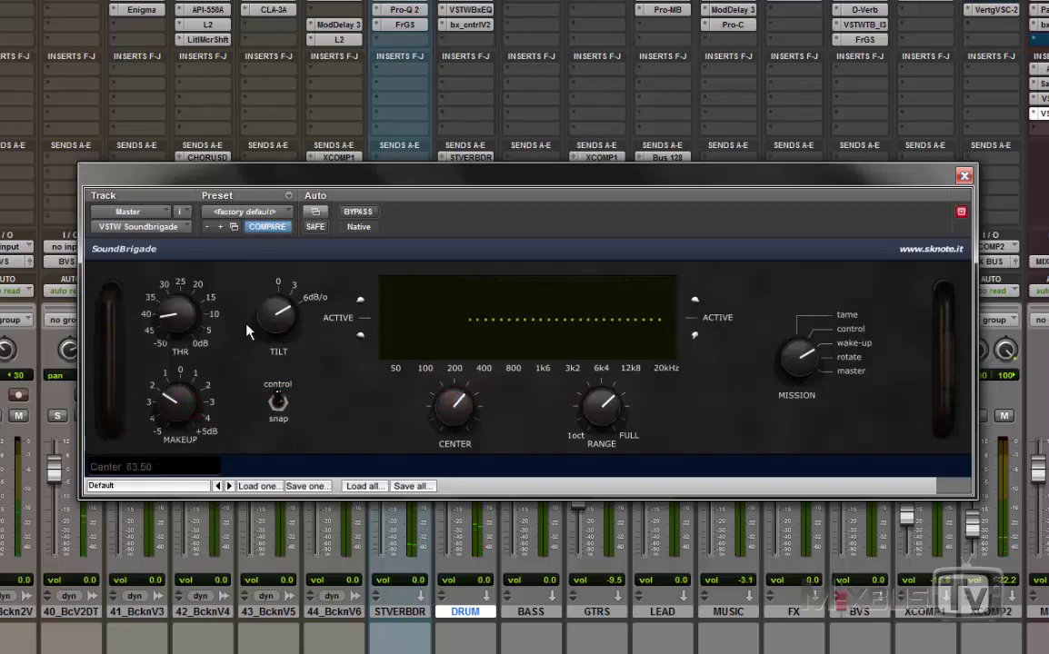
{"action": "left_click_drag", "start_coordinate": [185, 320], "coordinate": [185, 338]}
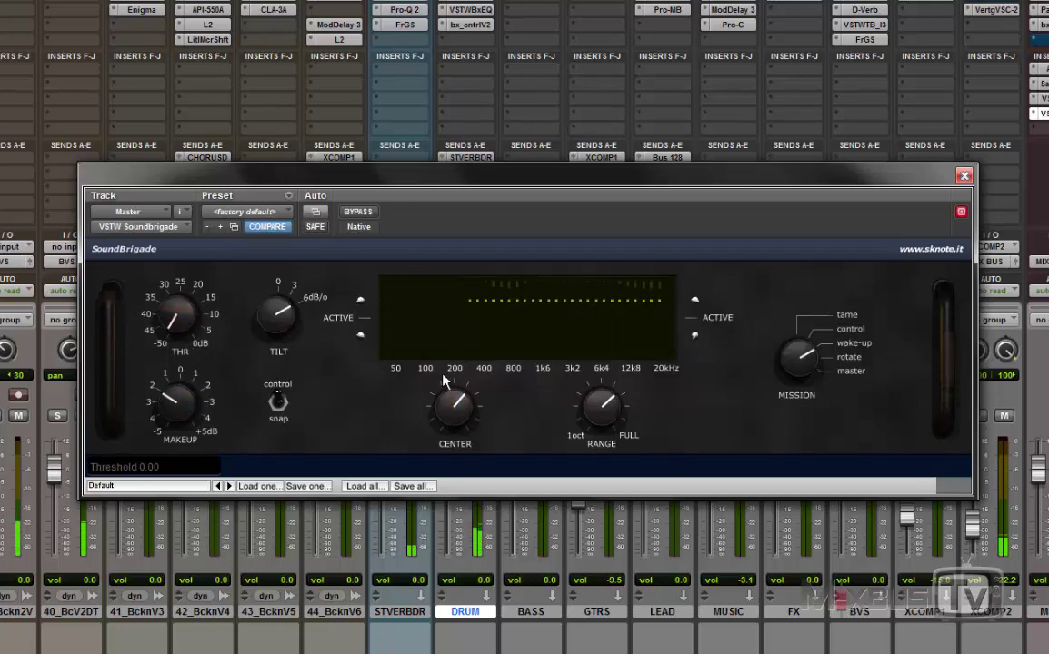
- Lower the makeup further, narrow the range to about its midpoint and switch the response mode to snap
{"action": "left_click_drag", "start_coordinate": [174, 402], "coordinate": [168, 418]}
{"action": "left_click_drag", "start_coordinate": [601, 404], "coordinate": [608, 452]}
{"action": "left_click", "coordinate": [278, 403]}
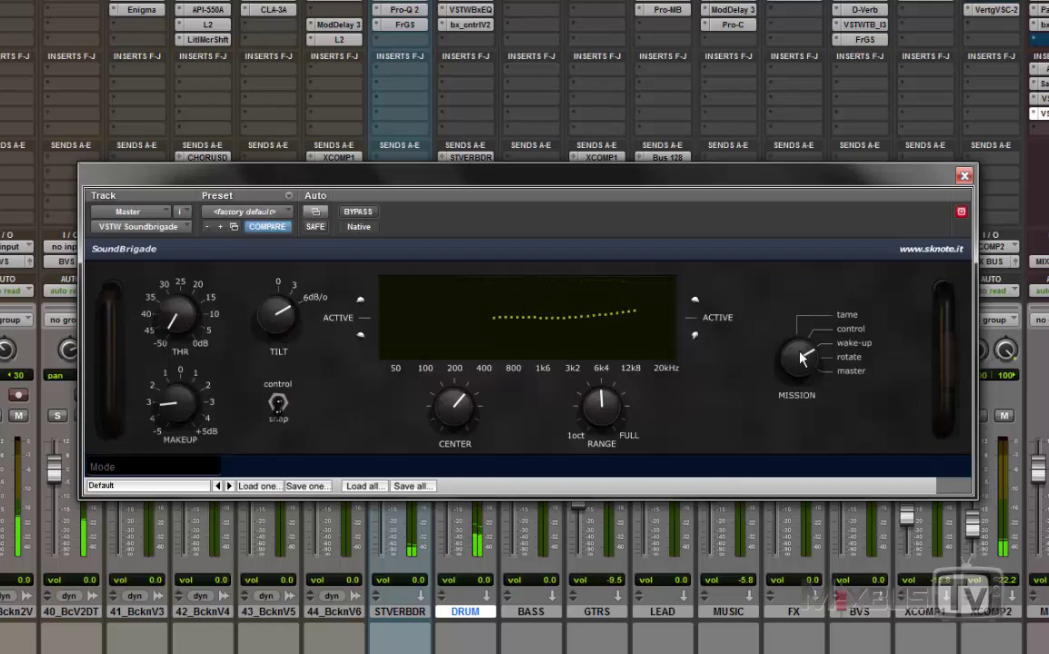
- Switch the mission to rotate, raise the threshold and makeup, and widen the range to 83
{"action": "mouse_move", "coordinate": [800, 351]}
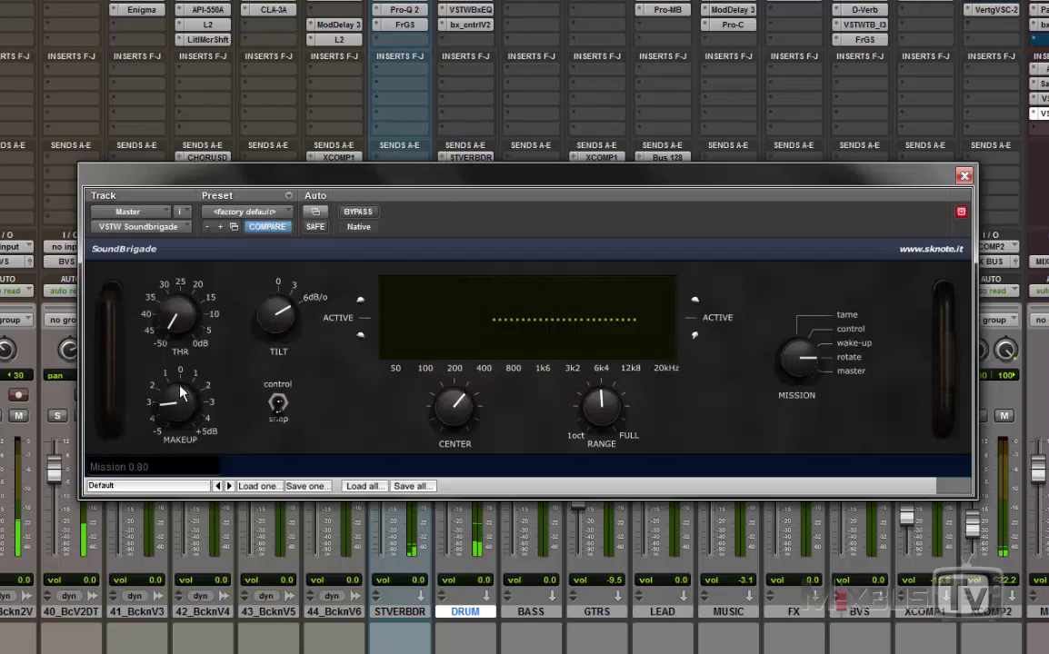
{"action": "left_click_drag", "start_coordinate": [182, 382], "coordinate": [170, 332]}
{"action": "left_click_drag", "start_coordinate": [186, 404], "coordinate": [186, 400]}
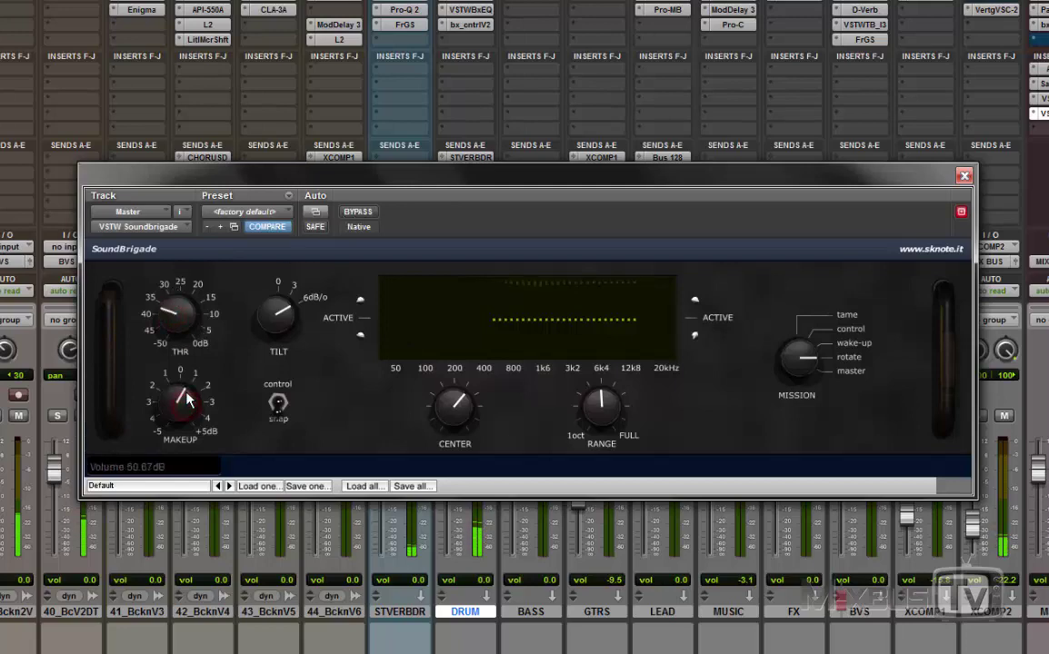
{"action": "left_click_drag", "start_coordinate": [586, 415], "coordinate": [602, 370]}
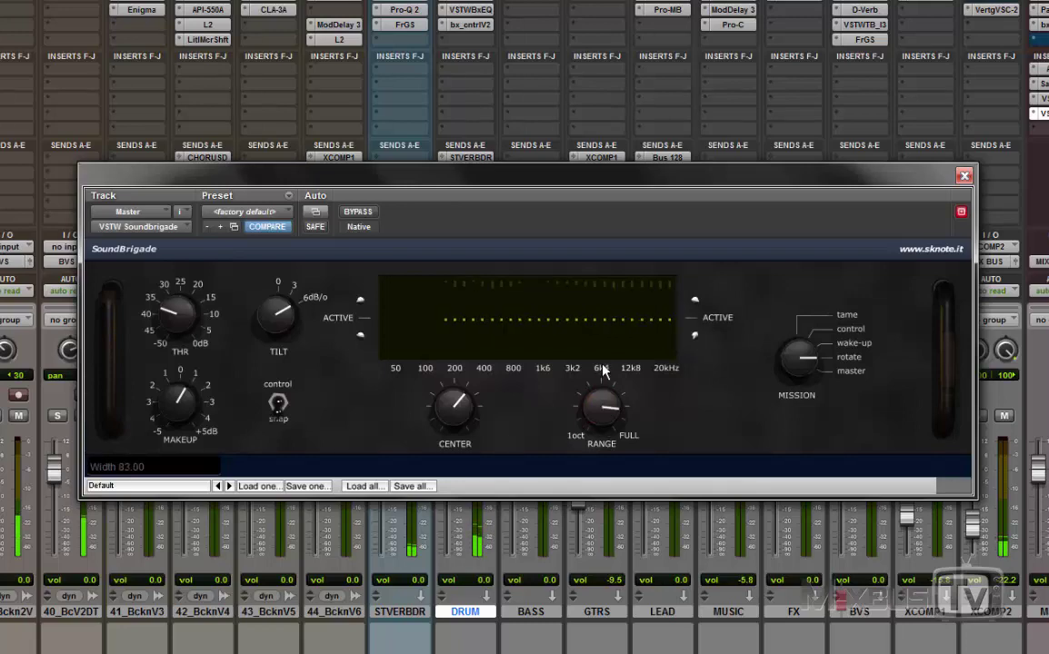
- Compare the rotate mission with bypass and widen the range to 94
{"action": "left_click", "coordinate": [370, 213]}
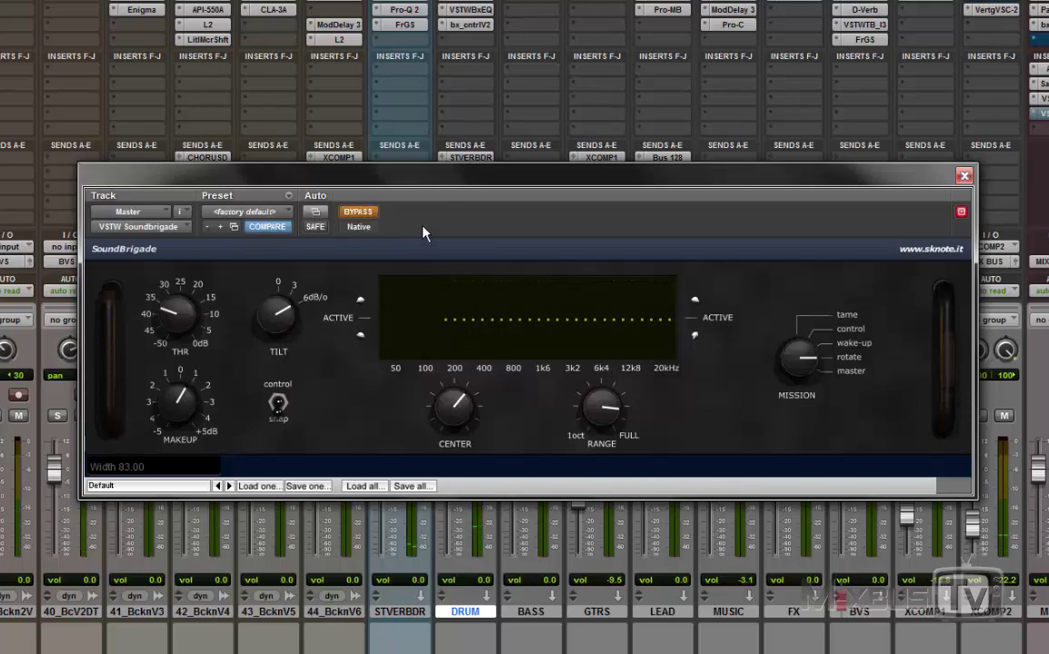
{"action": "left_click", "coordinate": [357, 213]}
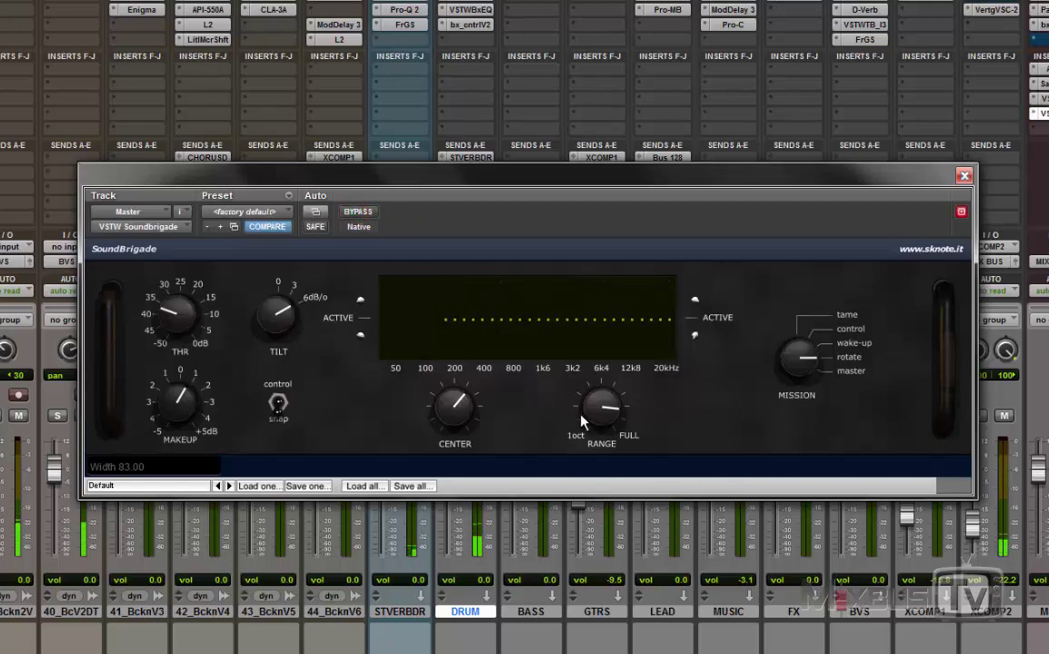
{"action": "left_click_drag", "start_coordinate": [589, 413], "coordinate": [586, 399]}
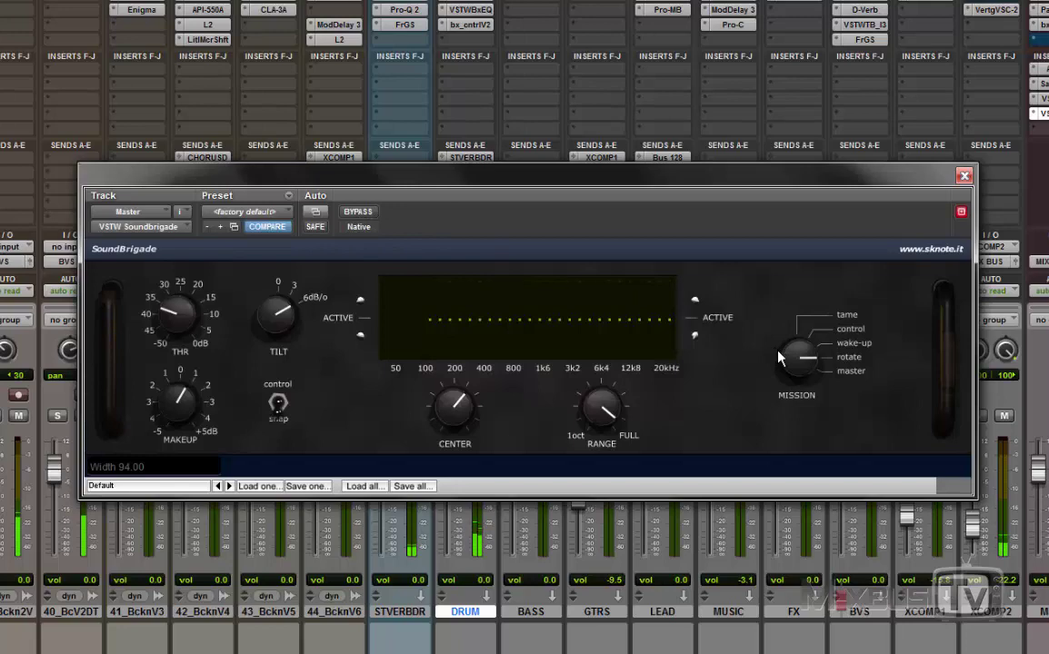
- Switch the response mode to control, change the mission to master and set the threshold to 22.50
{"action": "left_click_drag", "start_coordinate": [275, 325], "coordinate": [293, 348]}
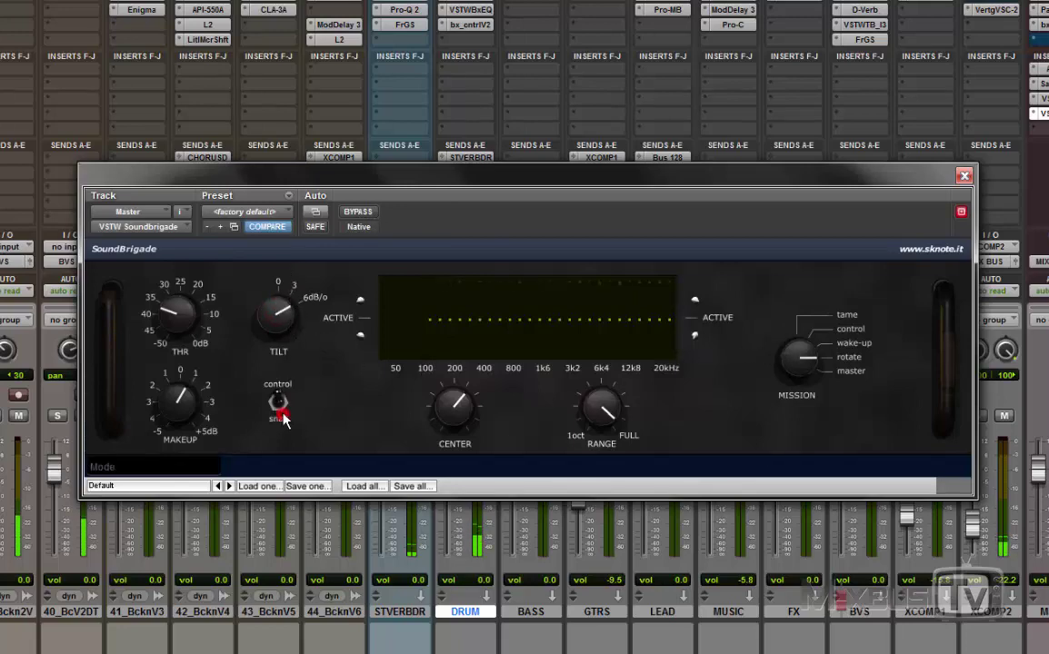
{"action": "left_click_drag", "start_coordinate": [156, 293], "coordinate": [188, 232]}
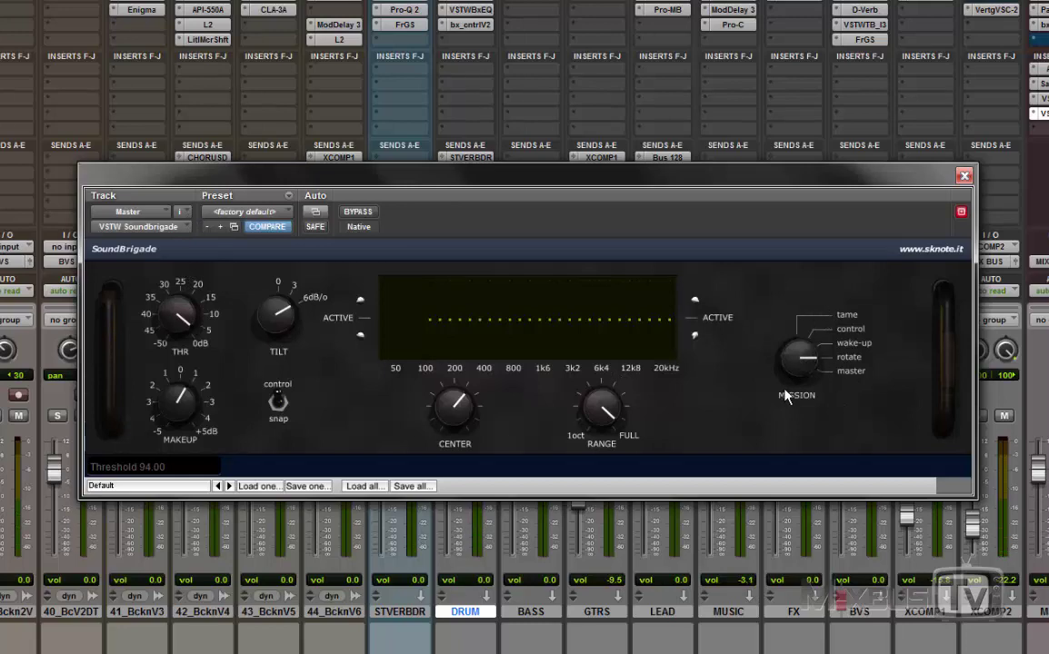
{"action": "left_click_drag", "start_coordinate": [802, 363], "coordinate": [799, 277]}
{"action": "left_click_drag", "start_coordinate": [178, 315], "coordinate": [199, 351]}
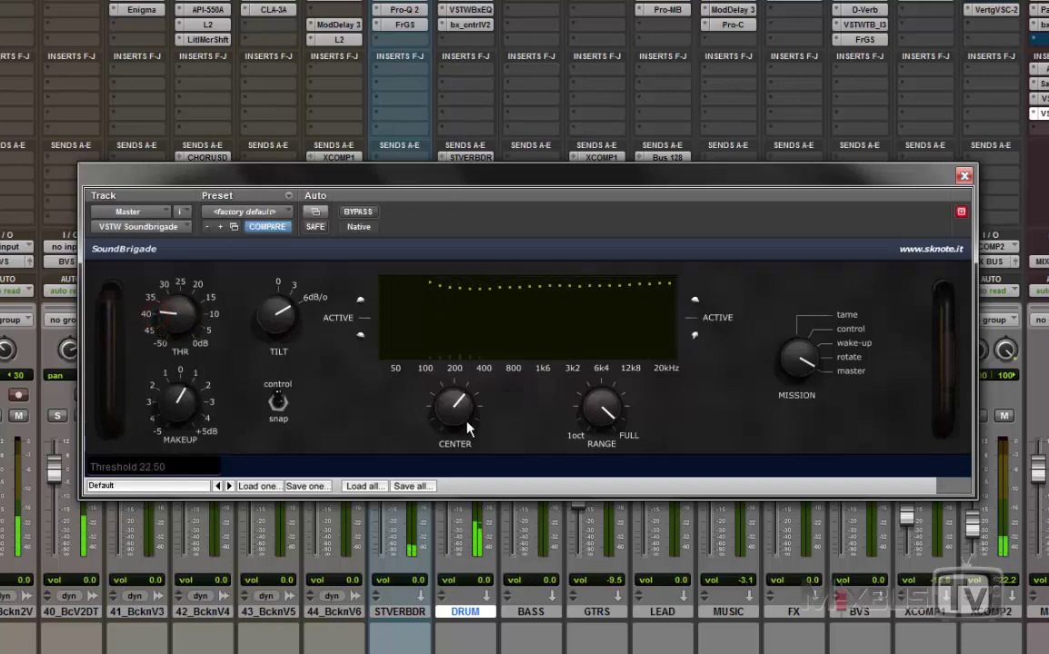
- Focus the master mission on the lows with range at 70, center at 25 and threshold at 29
{"action": "left_click_drag", "start_coordinate": [600, 411], "coordinate": [592, 454]}
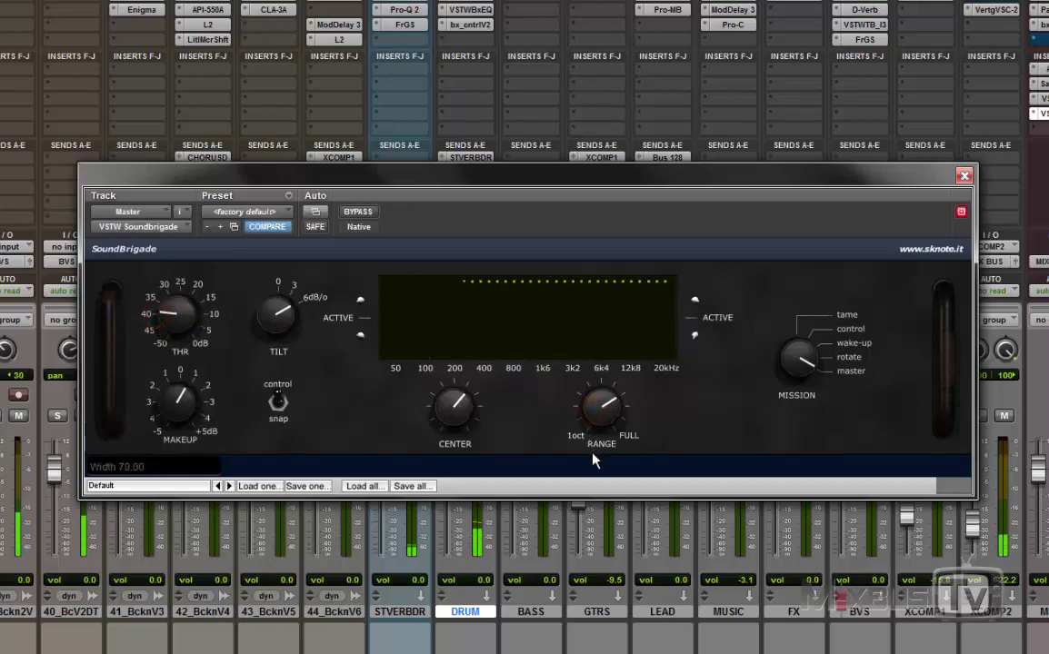
{"action": "left_click_drag", "start_coordinate": [448, 412], "coordinate": [444, 480]}
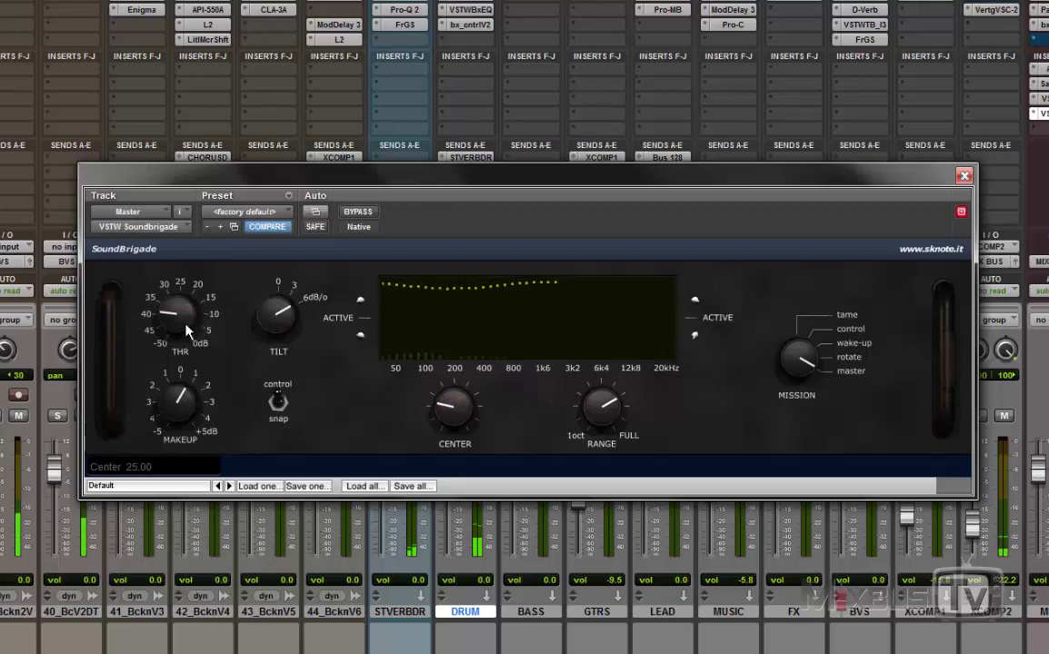
{"action": "left_click_drag", "start_coordinate": [186, 325], "coordinate": [186, 318]}
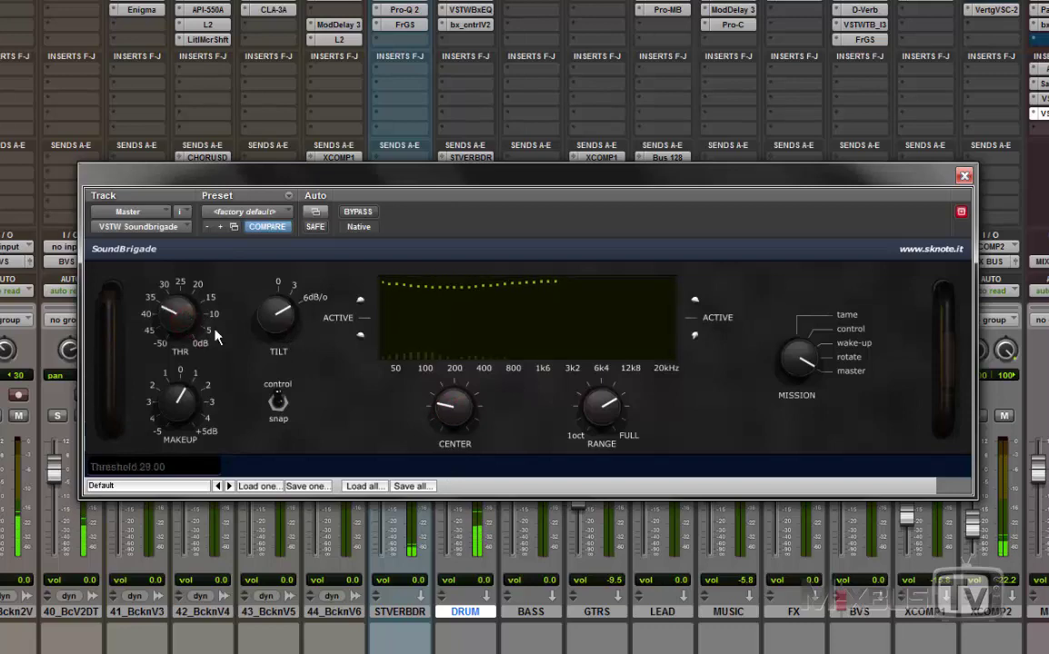
- Compare the master mission's low-frequency processing with bypass
{"action": "left_click", "coordinate": [350, 214]}
{"action": "left_click", "coordinate": [351, 218]}
{"action": "left_click", "coordinate": [356, 215]}
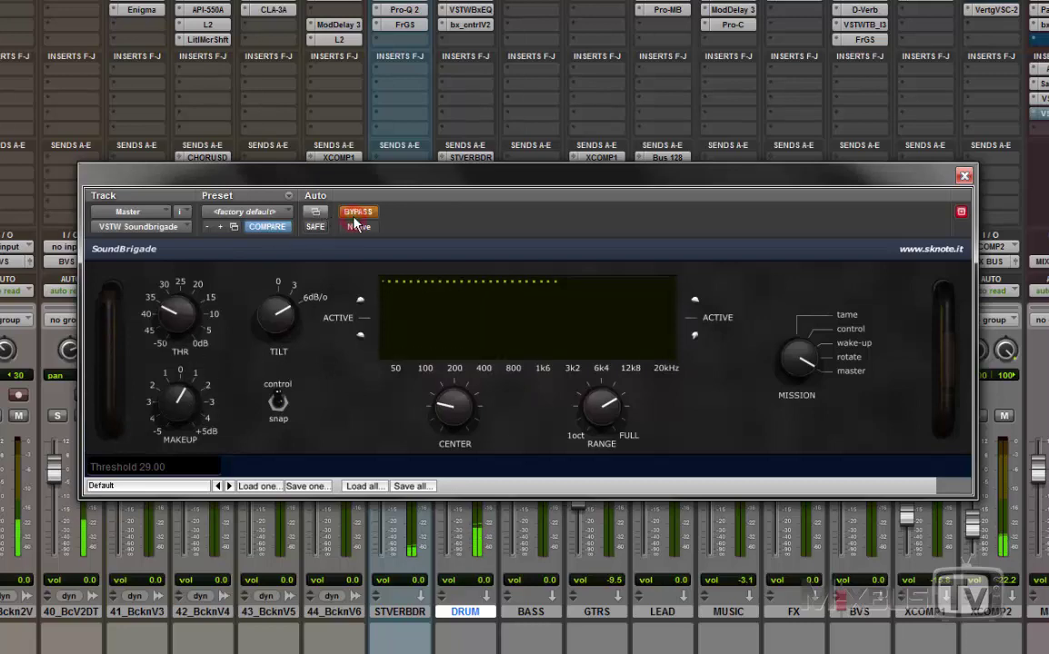
{"action": "left_click", "coordinate": [357, 213]}
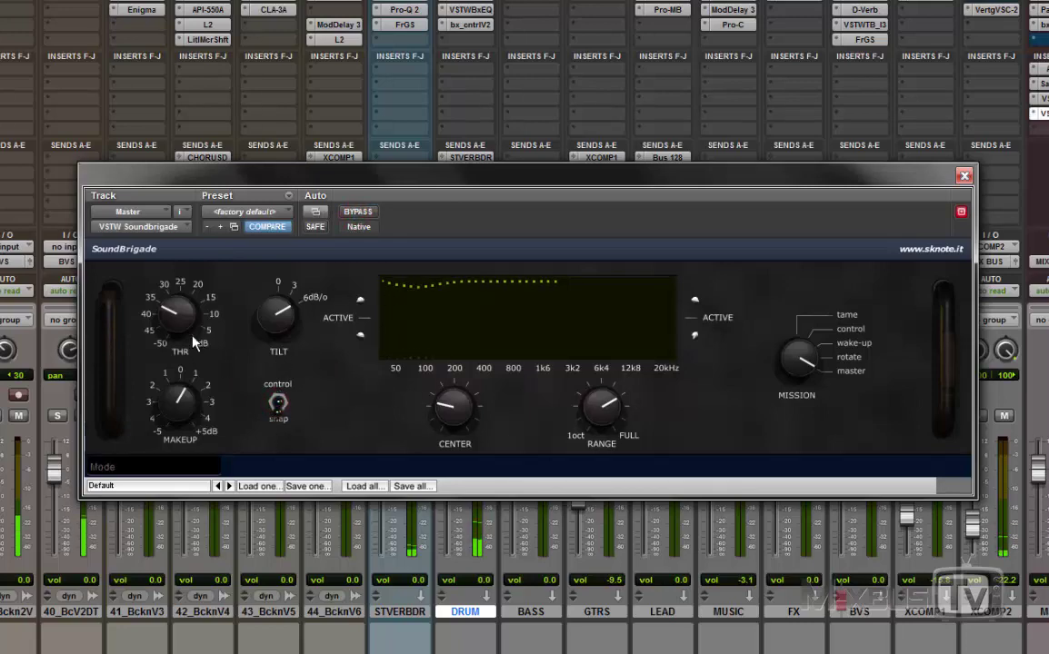
- Try the snap response with a higher threshold, return to control mode and set the threshold to 28.50
{"action": "mouse_move", "coordinate": [176, 313]}
{"action": "left_mouse_down"}
{"action": "mouse_move", "coordinate": [175, 353]}
{"action": "mouse_move", "coordinate": [162, 320]}
{"action": "mouse_move", "coordinate": [176, 319]}
{"action": "left_mouse_up"}
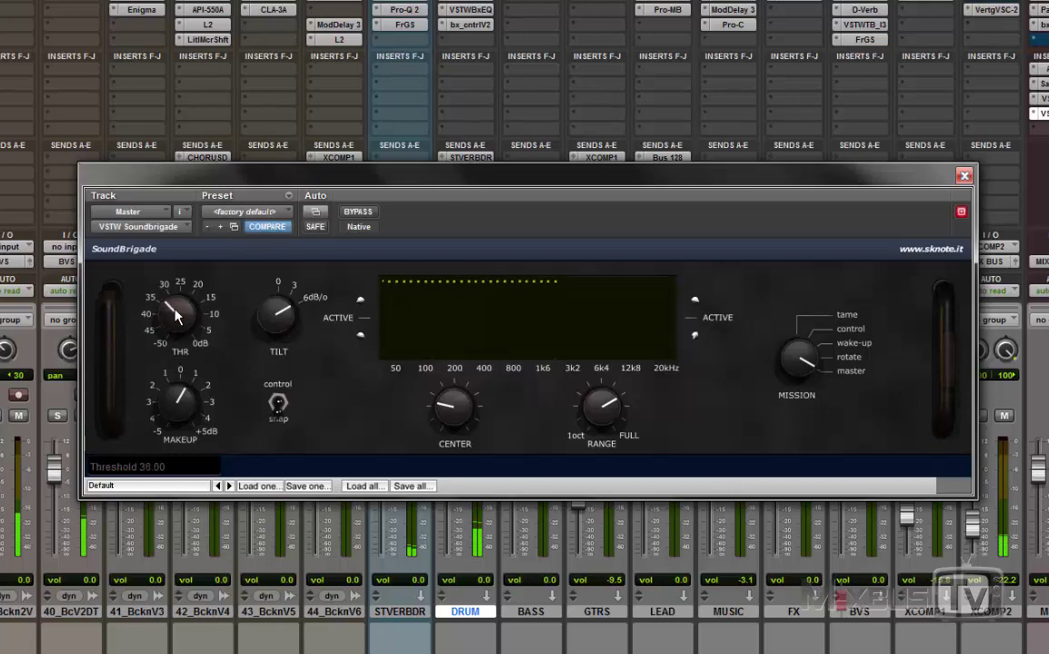
{"action": "left_click", "coordinate": [278, 404]}
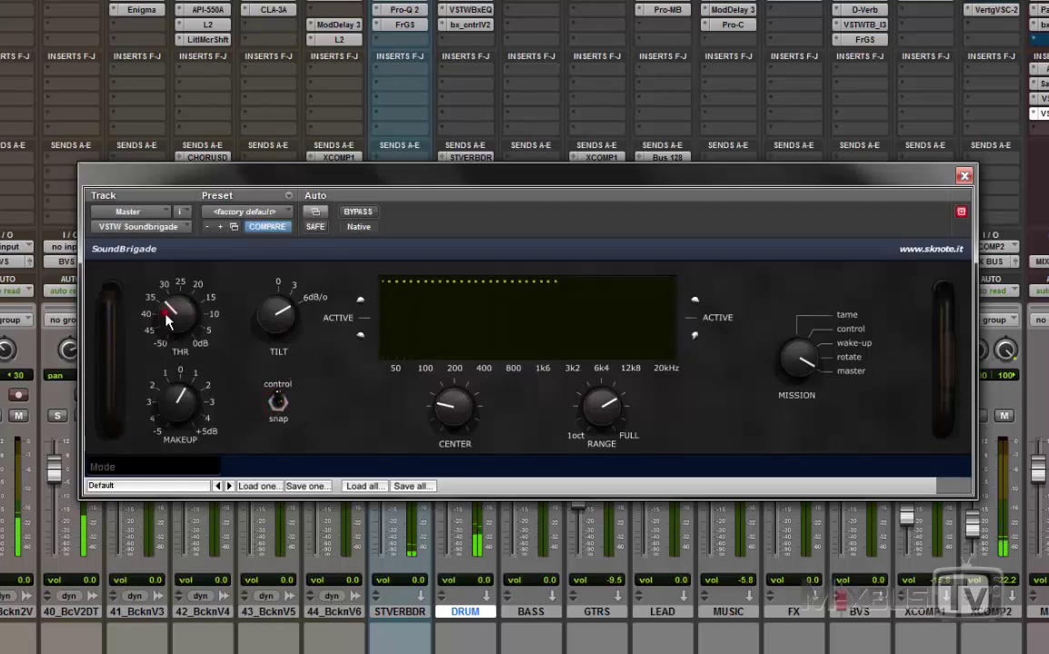
{"action": "left_click_drag", "start_coordinate": [160, 303], "coordinate": [160, 309]}
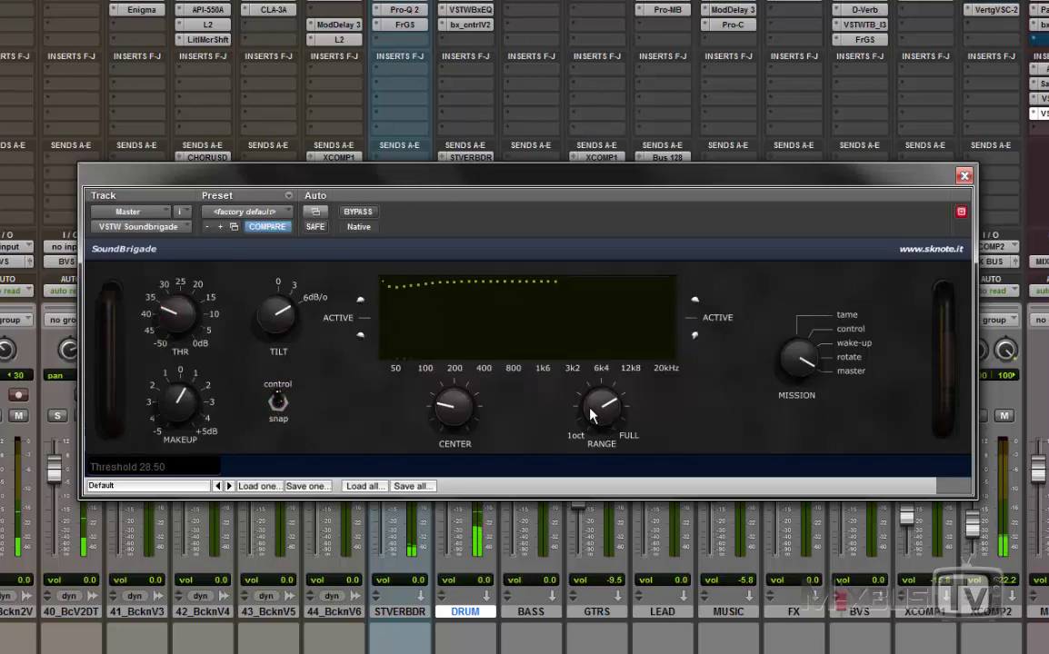
- Close the Master track's SoundBrigade, open and enable the one on SN SUM, and solo the snare track
{"action": "left_click", "coordinate": [965, 177]}
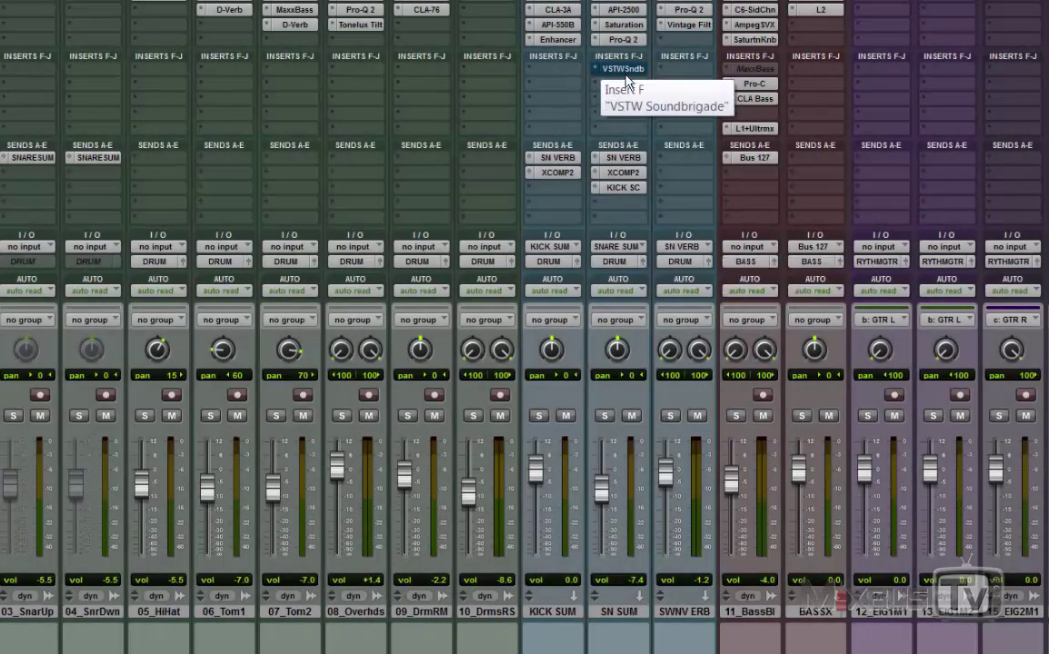
{"action": "left_click", "coordinate": [624, 70]}
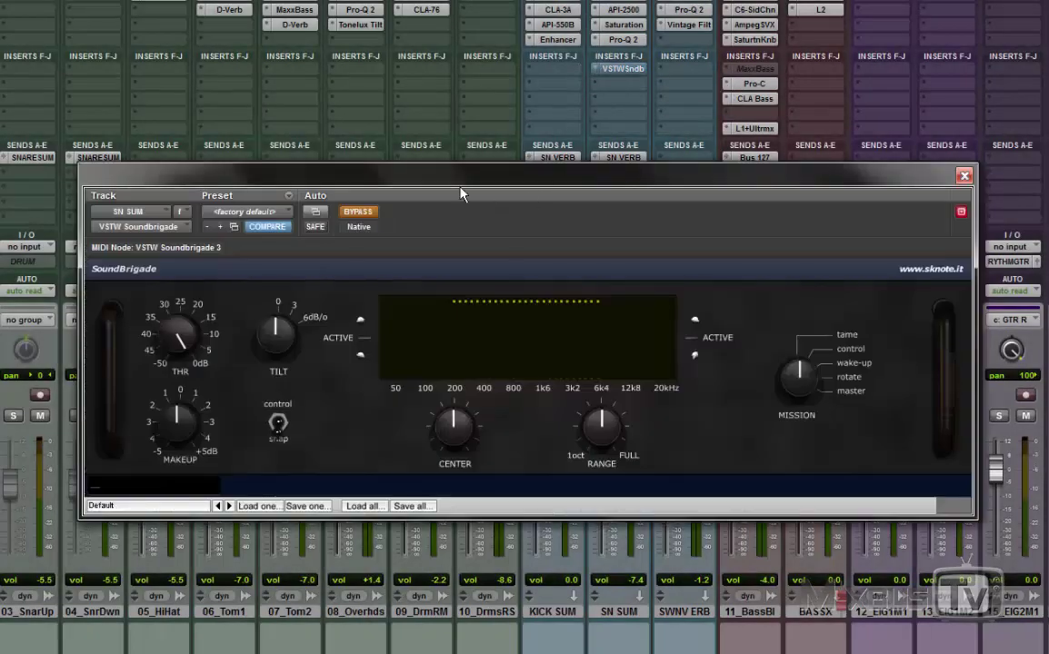
{"action": "left_click_drag", "start_coordinate": [395, 174], "coordinate": [332, 33]}
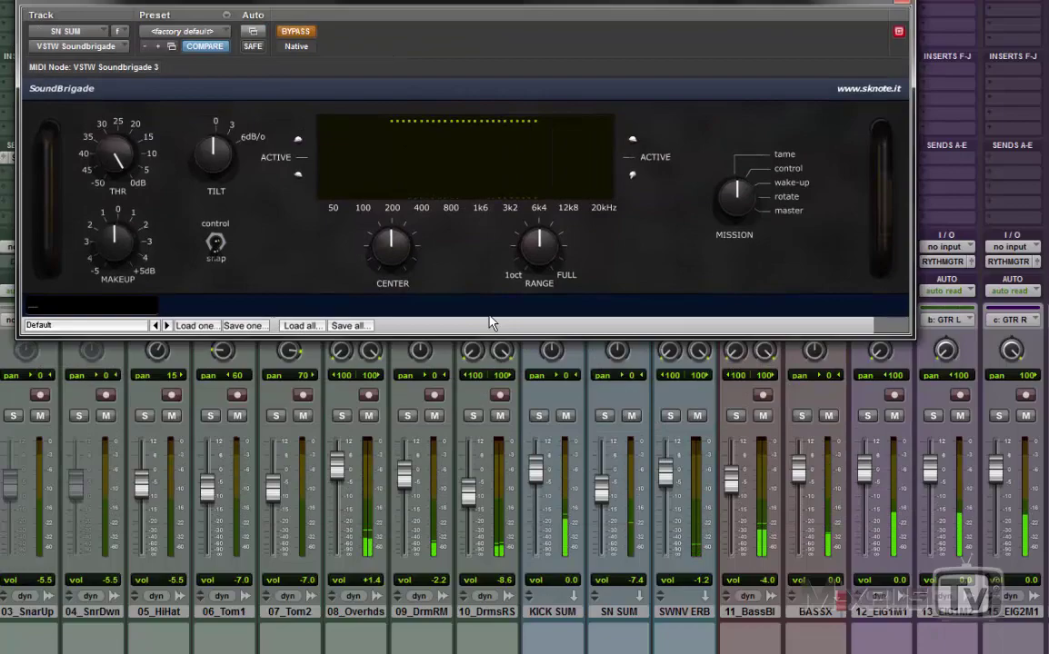
{"action": "left_click", "coordinate": [604, 416]}
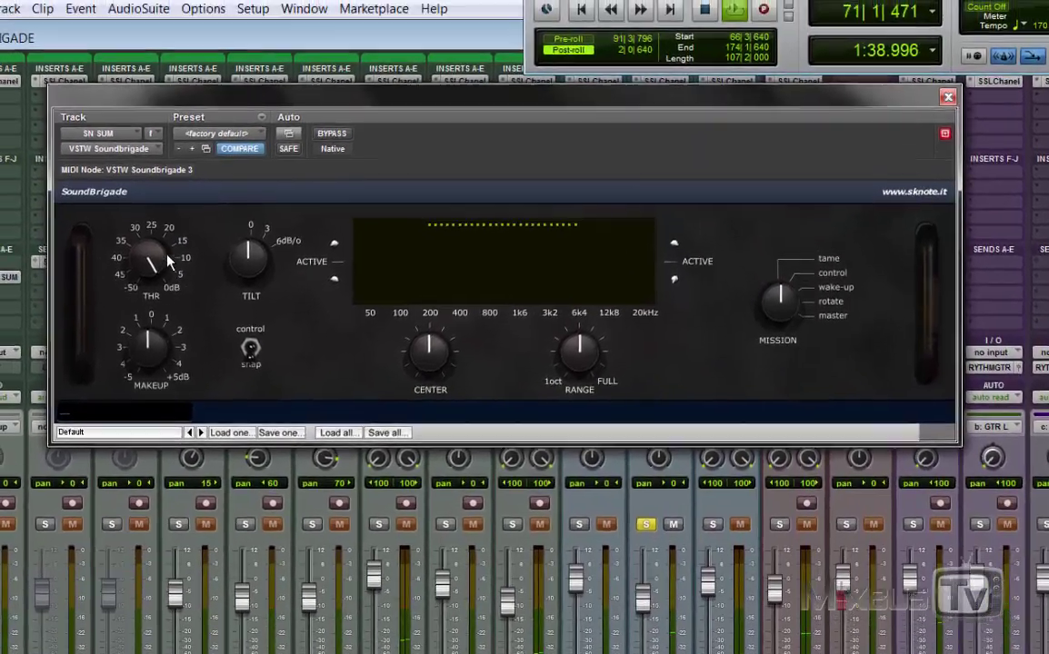
- Set the snare's mission to rotate and its threshold to 46.50
{"action": "mouse_move", "coordinate": [117, 155]}
{"action": "left_click_drag", "start_coordinate": [159, 290], "coordinate": [142, 278]}
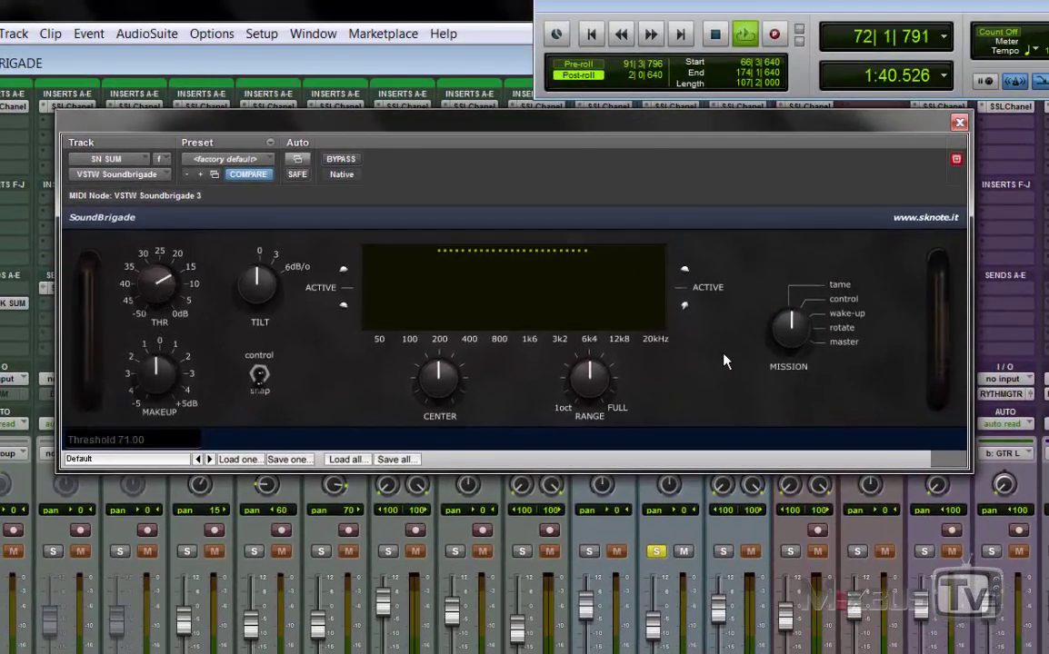
{"action": "mouse_move", "coordinate": [787, 328]}
{"action": "left_click_drag", "start_coordinate": [787, 328], "coordinate": [787, 227]}
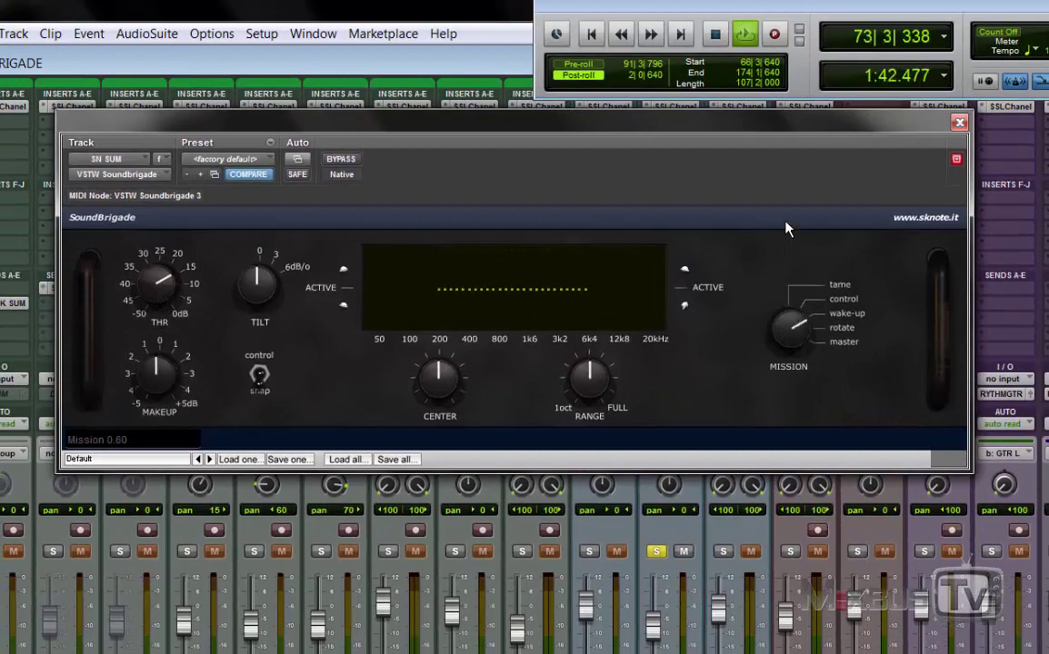
{"action": "left_click_drag", "start_coordinate": [156, 332], "coordinate": [157, 332]}
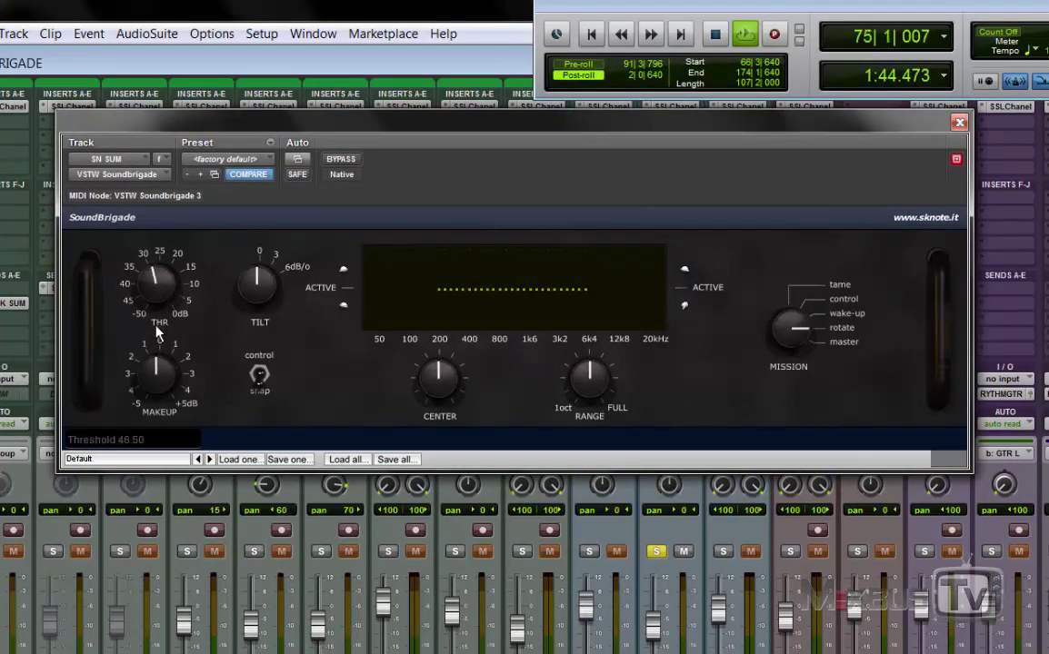
- Widen the snare's rotate range to 82.50, raise the tilt to 58.50 and stop playback
{"action": "left_click_drag", "start_coordinate": [593, 387], "coordinate": [597, 337]}
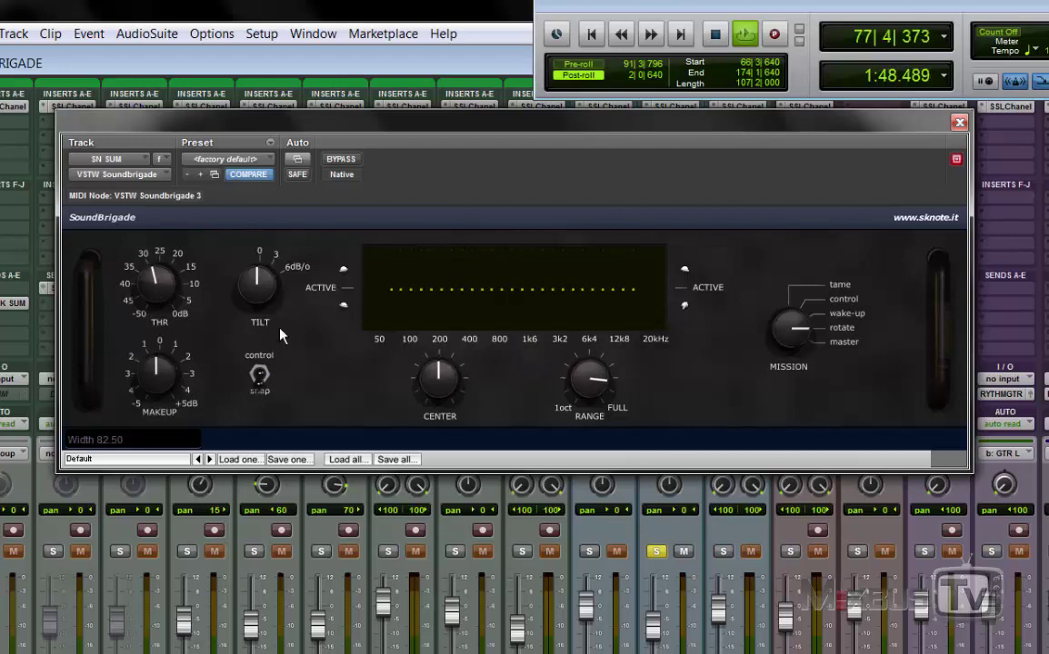
{"action": "left_click_drag", "start_coordinate": [260, 284], "coordinate": [260, 249]}
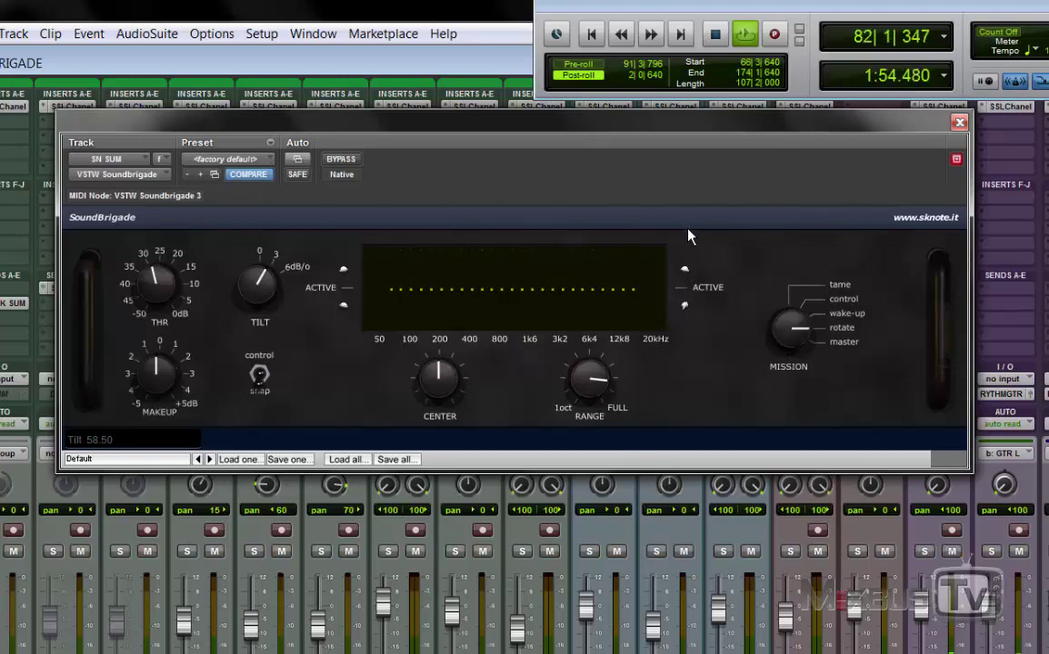
{"action": "key", "text": "space"}
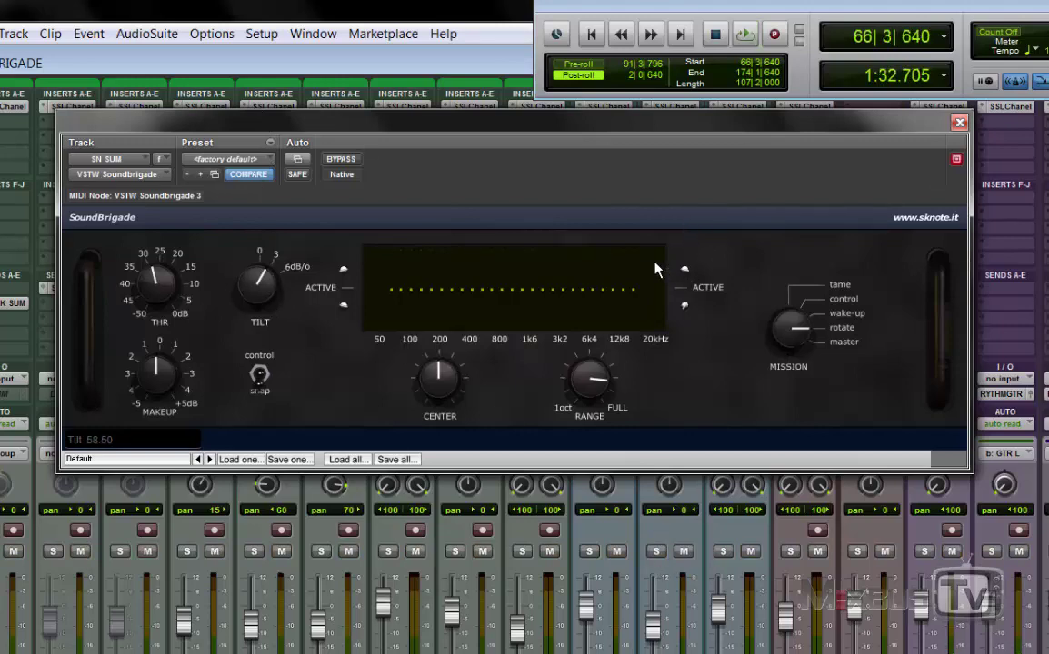
- Switch the snare's mission to tame, raise the threshold to 93 and restart playback
{"action": "left_click_drag", "start_coordinate": [796, 329], "coordinate": [751, 489]}
{"action": "left_click_drag", "start_coordinate": [168, 271], "coordinate": [161, 216]}
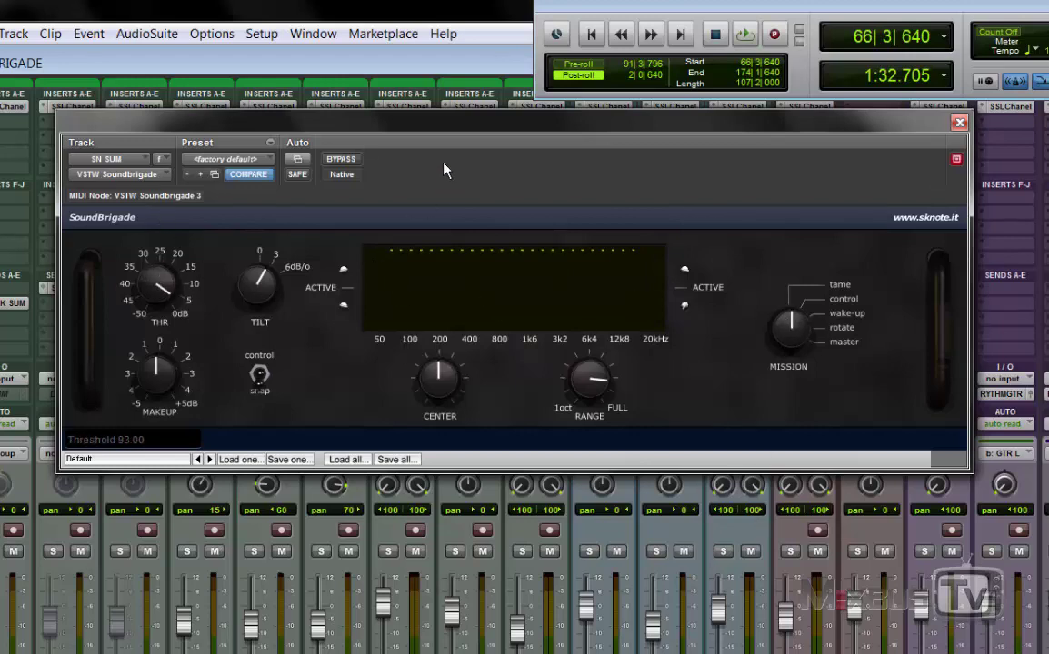
{"action": "left_click_drag", "start_coordinate": [470, 127], "coordinate": [461, 163]}
{"action": "key", "text": "space"}
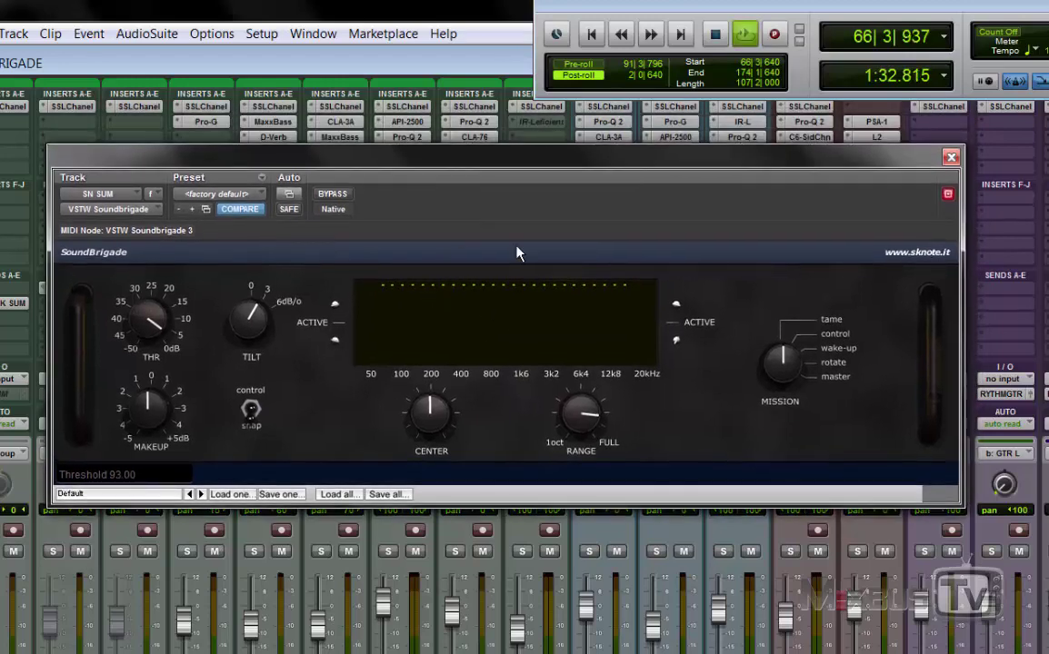
- Lower the threshold so tame works on the full mix, shift the center slightly down and set makeup to 53.50
{"action": "left_click_drag", "start_coordinate": [162, 323], "coordinate": [142, 400]}
{"action": "left_click", "coordinate": [431, 413]}
{"action": "left_click_drag", "start_coordinate": [431, 414], "coordinate": [428, 426]}
{"action": "left_click", "coordinate": [148, 404]}
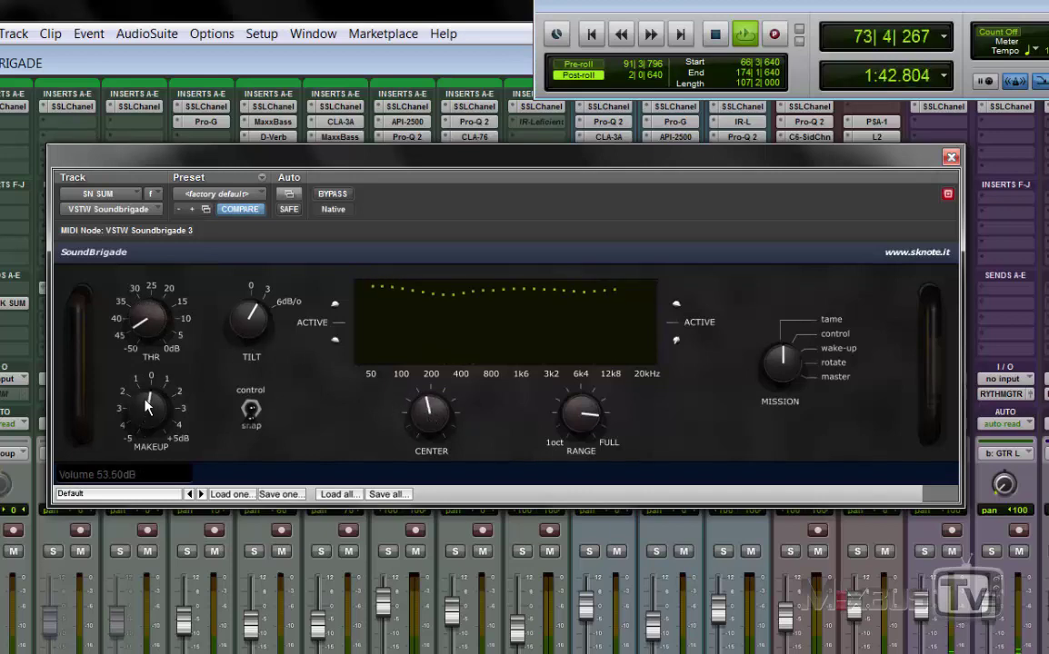
- Raise the snare's tilt to 100 and compare the processed sound with bypass before and after the change
{"action": "left_click", "coordinate": [324, 196]}
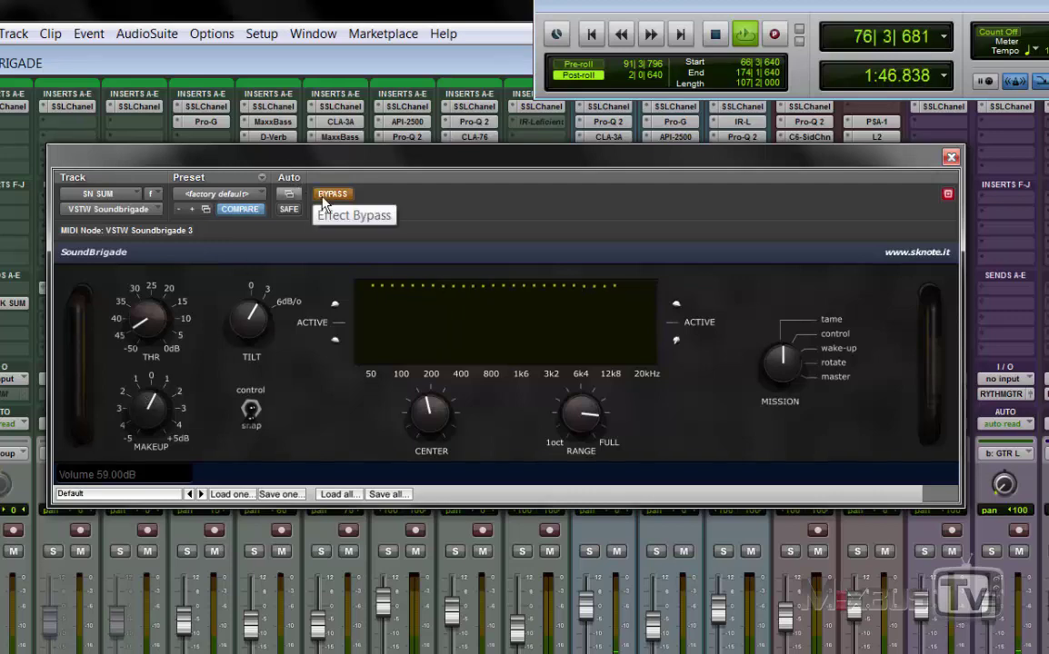
{"action": "left_click", "coordinate": [327, 195]}
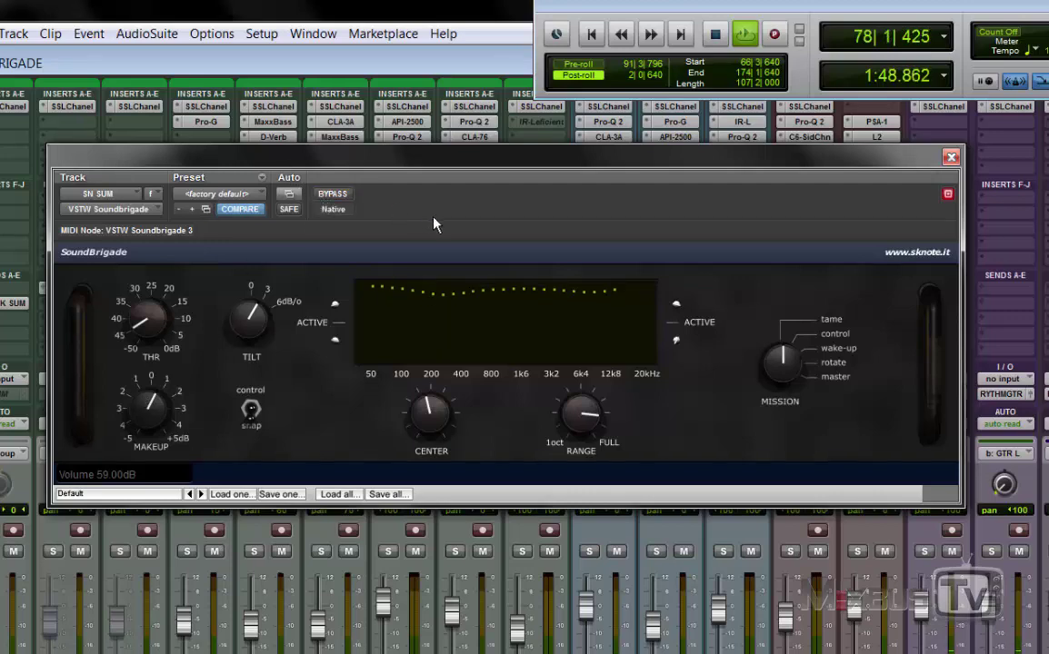
{"action": "left_click_drag", "start_coordinate": [249, 319], "coordinate": [252, 384]}
{"action": "left_click_drag", "start_coordinate": [254, 314], "coordinate": [276, 103]}
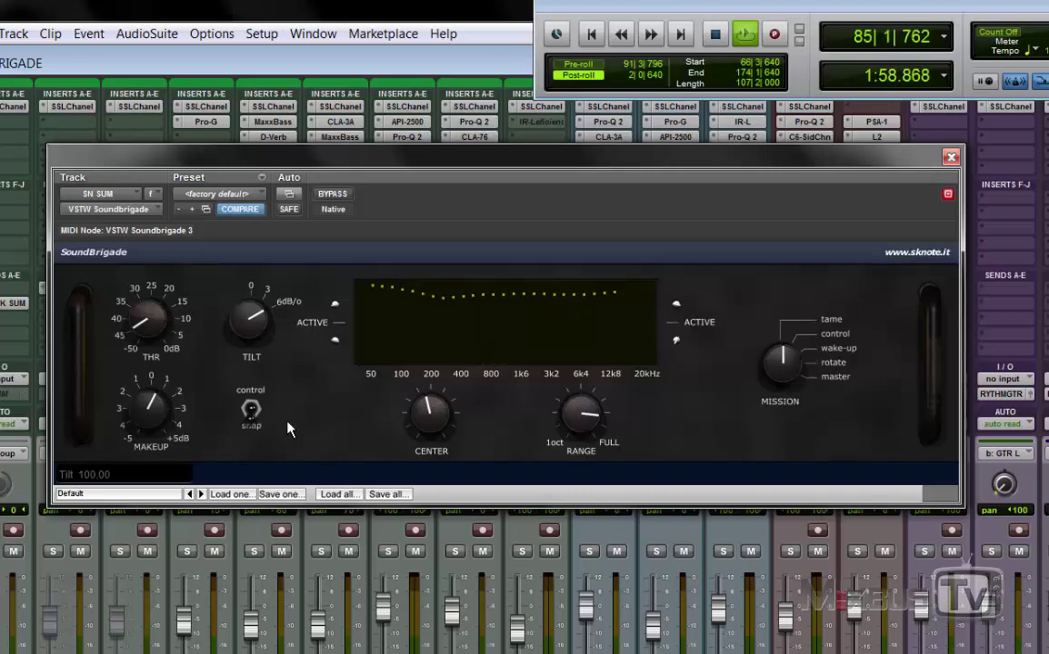
{"action": "left_click", "coordinate": [331, 195]}
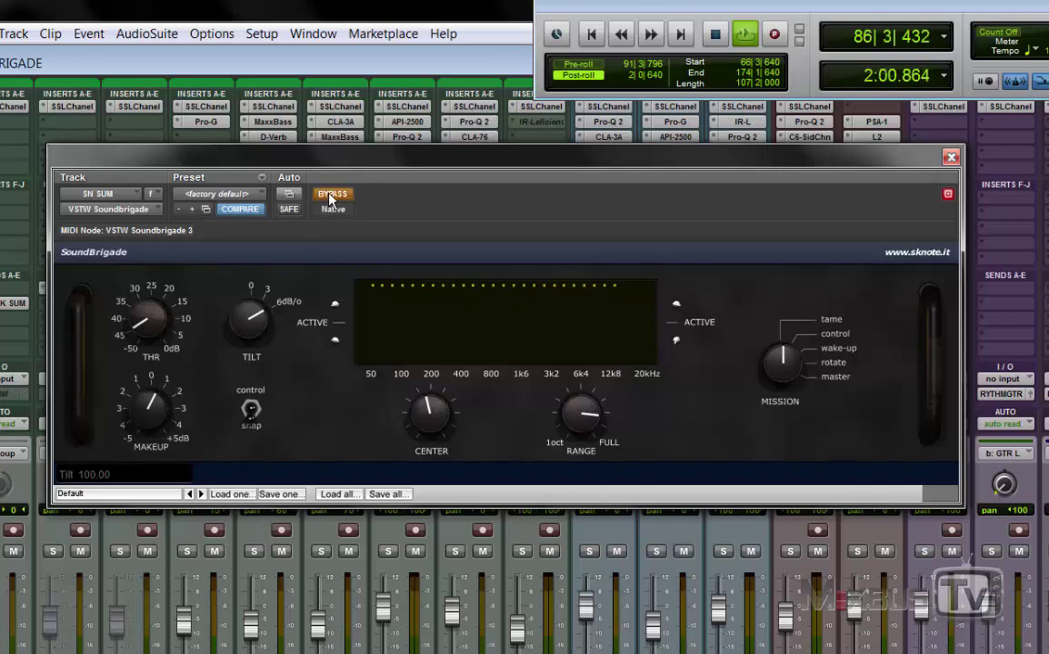
{"action": "left_click", "coordinate": [331, 194]}
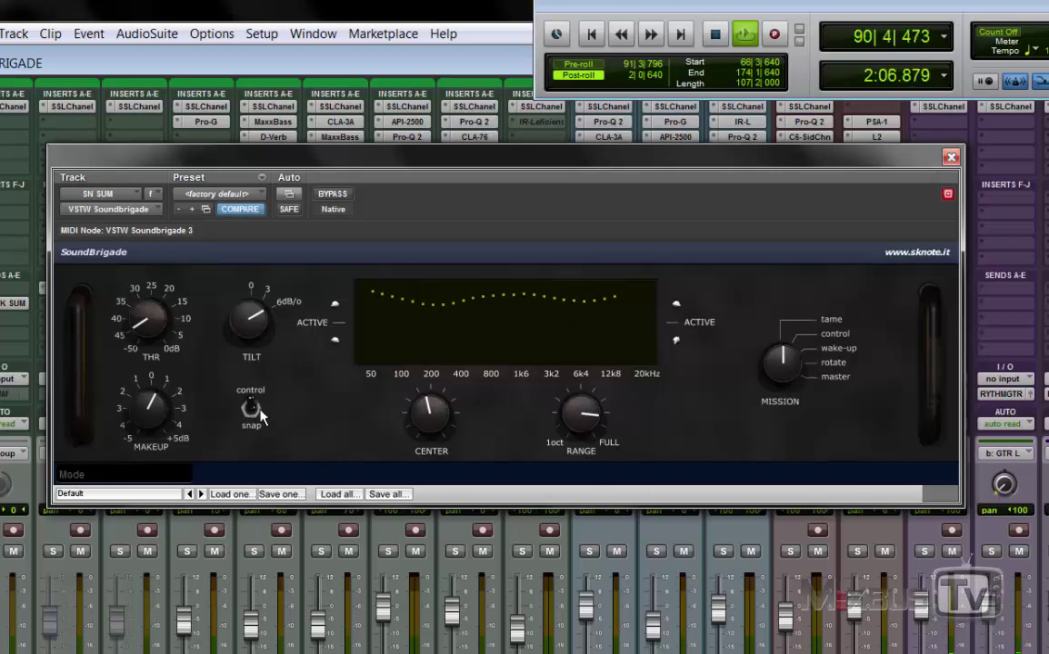
- Raise the snare's makeup to 100 in control mode and compare the result with bypass
{"action": "left_click_drag", "start_coordinate": [154, 414], "coordinate": [155, 321]}
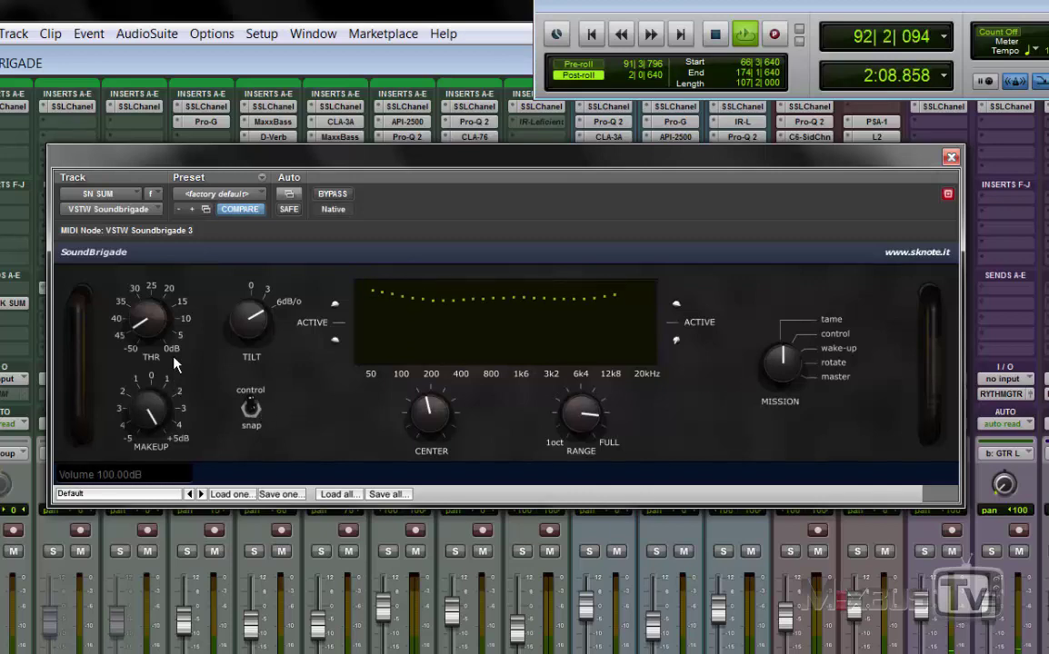
{"action": "left_click", "coordinate": [332, 195]}
{"action": "left_click", "coordinate": [332, 195]}
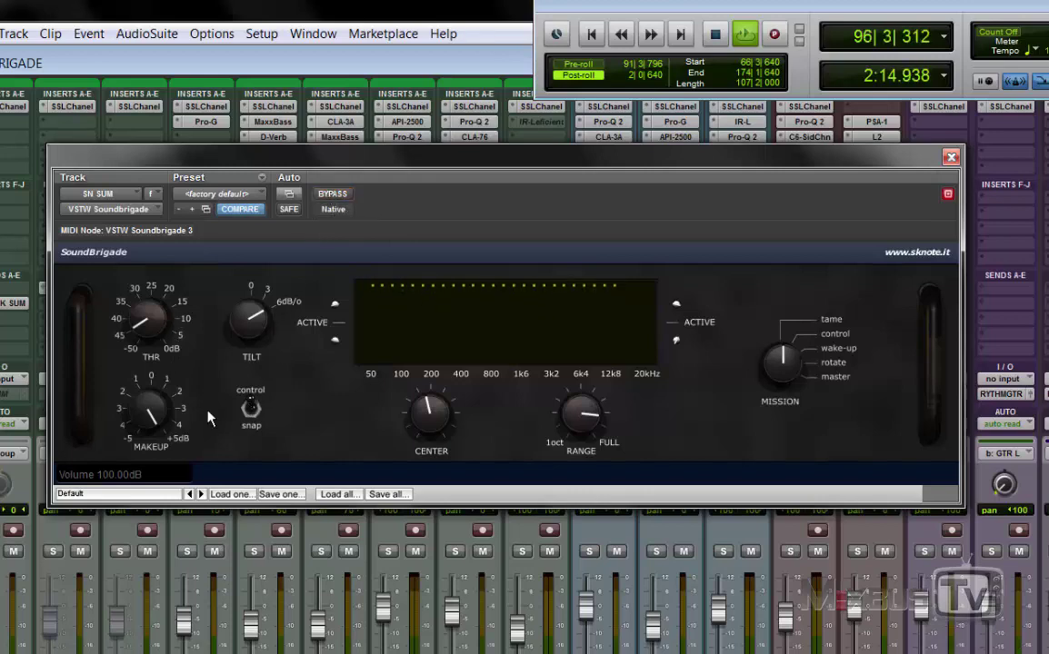
- Return the snare to snap mode, lower the threshold, set makeup to 57 and compare with bypass
{"action": "left_click", "coordinate": [252, 411]}
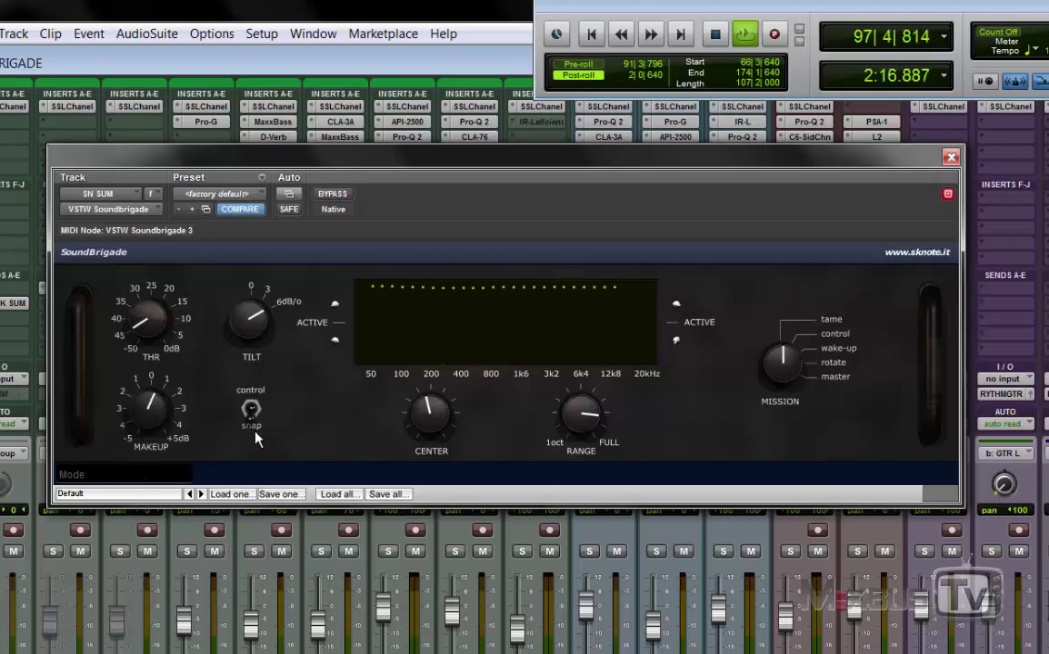
{"action": "left_click_drag", "start_coordinate": [141, 370], "coordinate": [154, 435]}
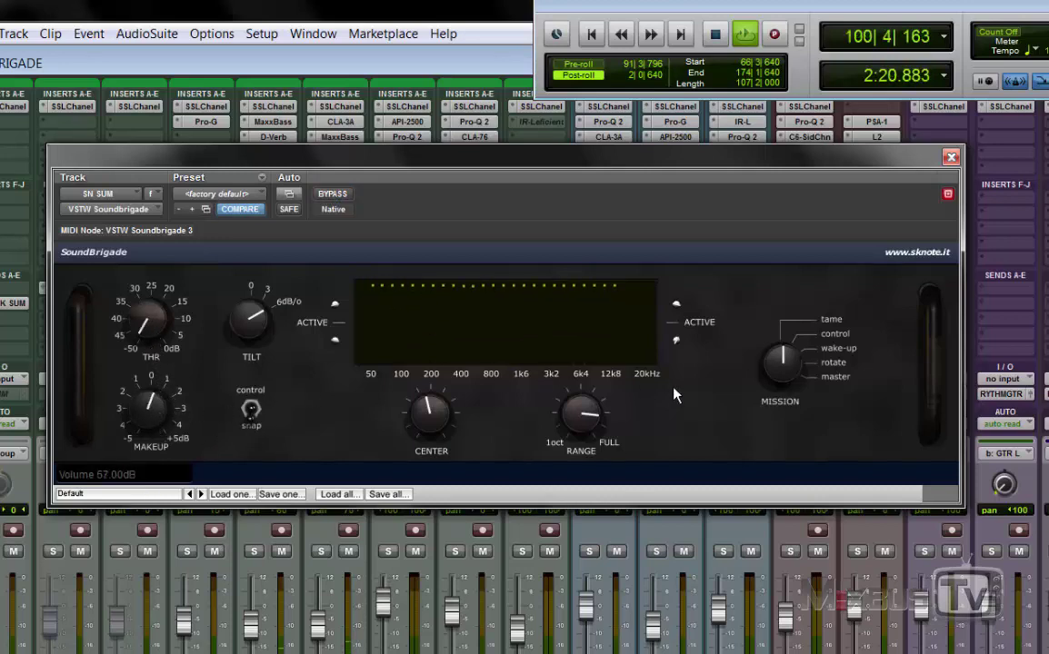
{"action": "left_click", "coordinate": [333, 195]}
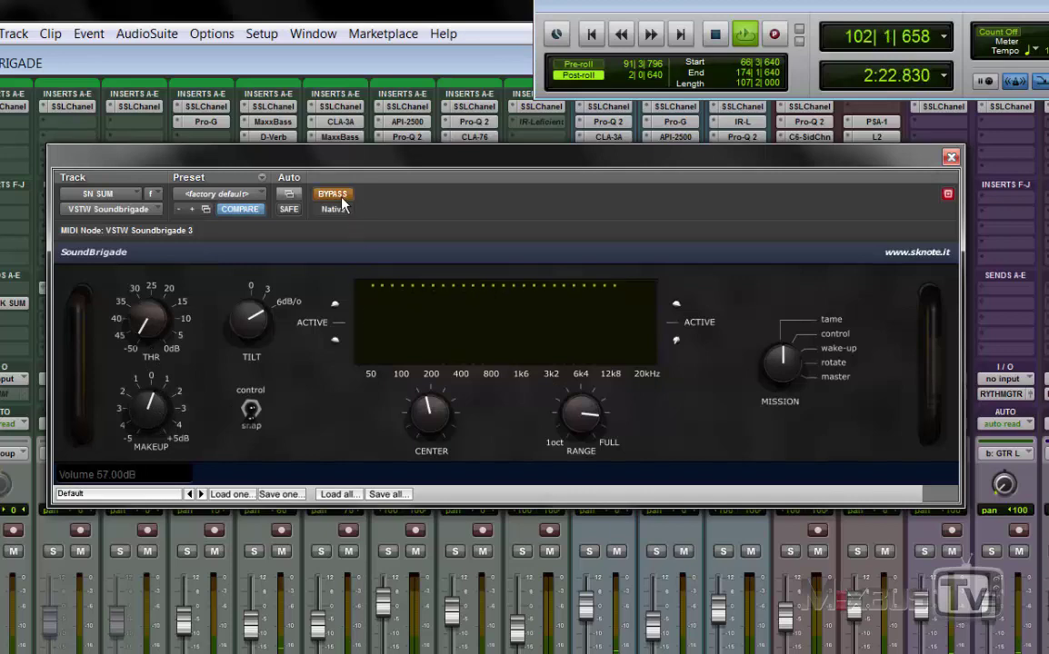
{"action": "left_click", "coordinate": [340, 196]}
- Set the snare's center to 40, narrow its range to 43 and stop playback
{"action": "mouse_move", "coordinate": [428, 413]}
{"action": "left_mouse_down"}
{"action": "mouse_move", "coordinate": [439, 370]}
{"action": "mouse_move", "coordinate": [428, 420]}
{"action": "left_mouse_up"}
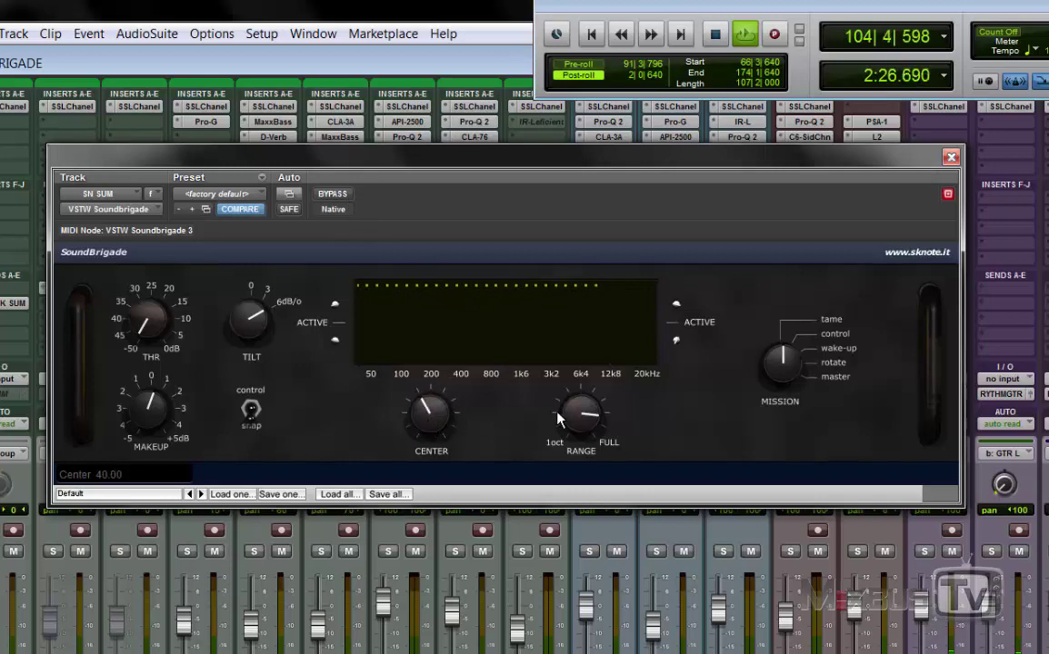
{"action": "left_click_drag", "start_coordinate": [569, 416], "coordinate": [580, 477]}
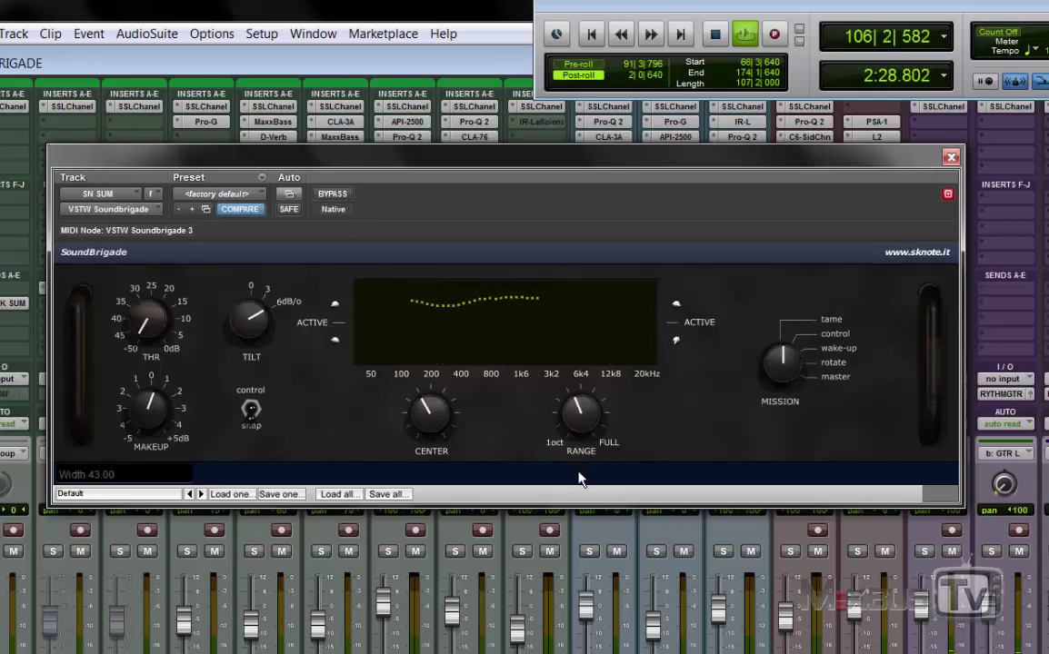
{"action": "key", "text": "space"}
- Switch the snare's mission to control, restart playback, lower the makeup and raise the threshold to 100
{"action": "left_click_drag", "start_coordinate": [783, 358], "coordinate": [787, 338]}
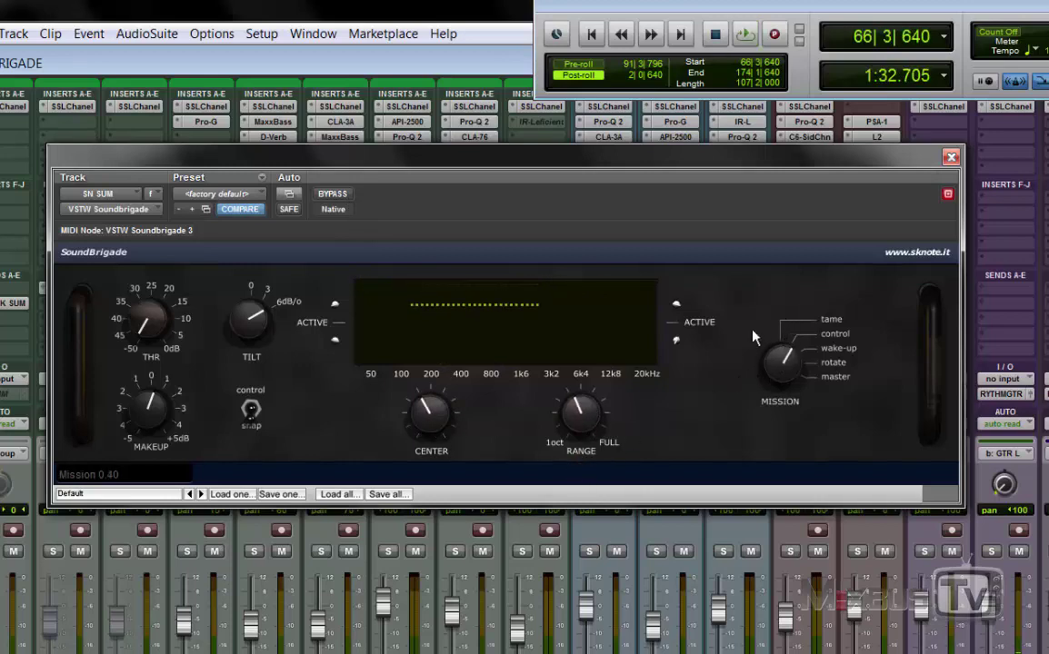
{"action": "key", "text": "space"}
{"action": "left_click_drag", "start_coordinate": [167, 389], "coordinate": [155, 492]}
{"action": "left_click_drag", "start_coordinate": [156, 429], "coordinate": [176, 377]}
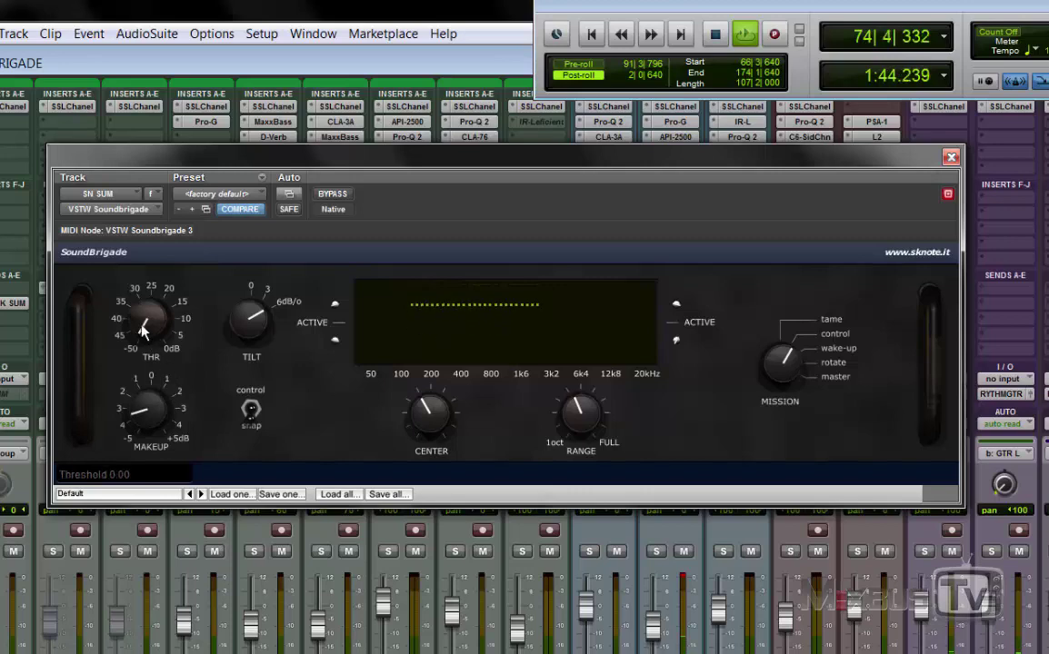
{"action": "left_click_drag", "start_coordinate": [144, 320], "coordinate": [132, 113]}
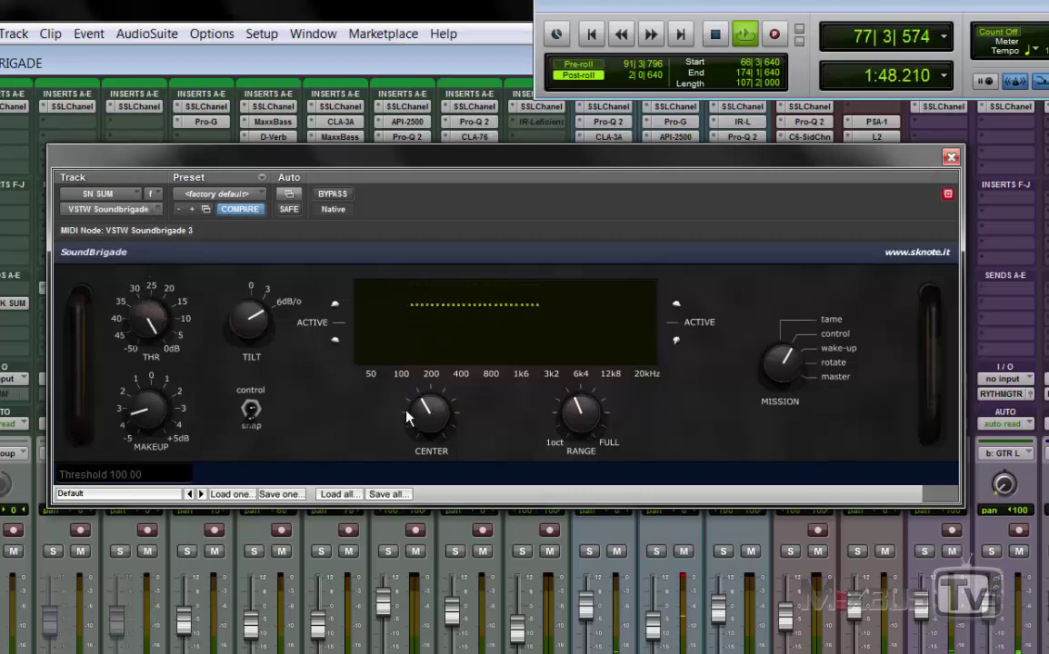
- Lower the snare's makeup to 0.50 and shift the center up while trying control mode, returning to snap
{"action": "left_click_drag", "start_coordinate": [151, 414], "coordinate": [170, 507]}
{"action": "left_click", "coordinate": [157, 417]}
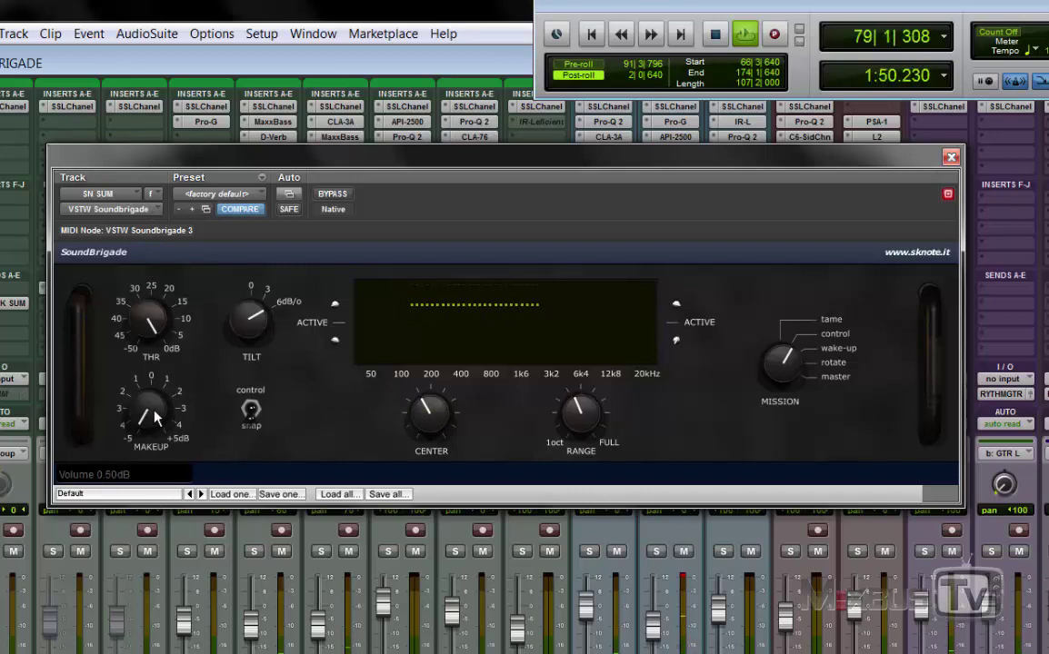
{"action": "left_click", "coordinate": [249, 410]}
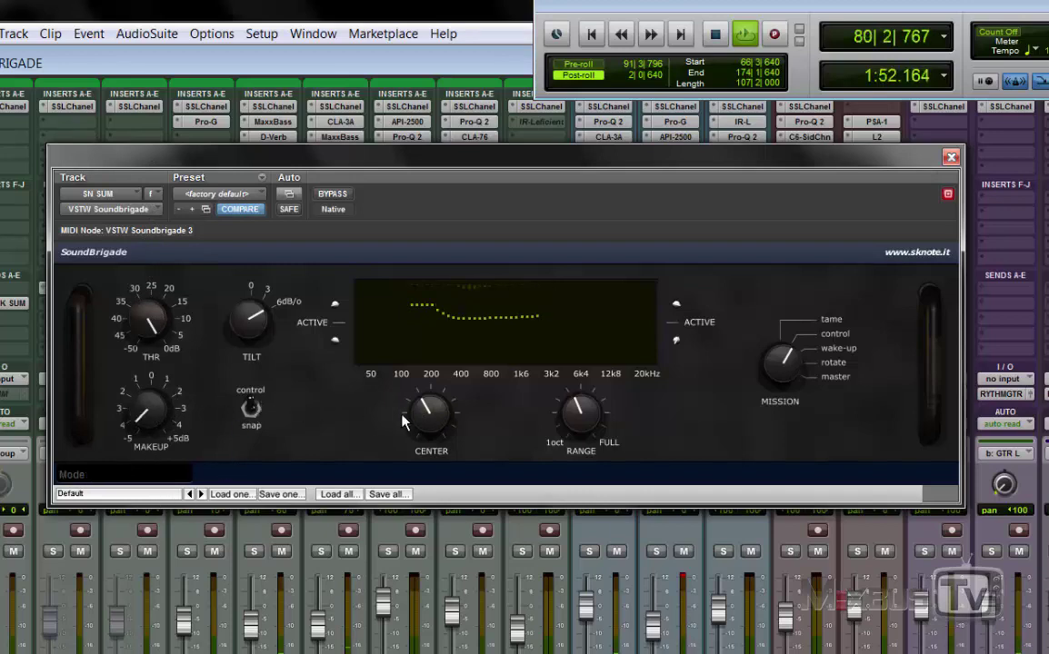
{"action": "left_click_drag", "start_coordinate": [461, 429], "coordinate": [442, 391]}
{"action": "left_click", "coordinate": [262, 414]}
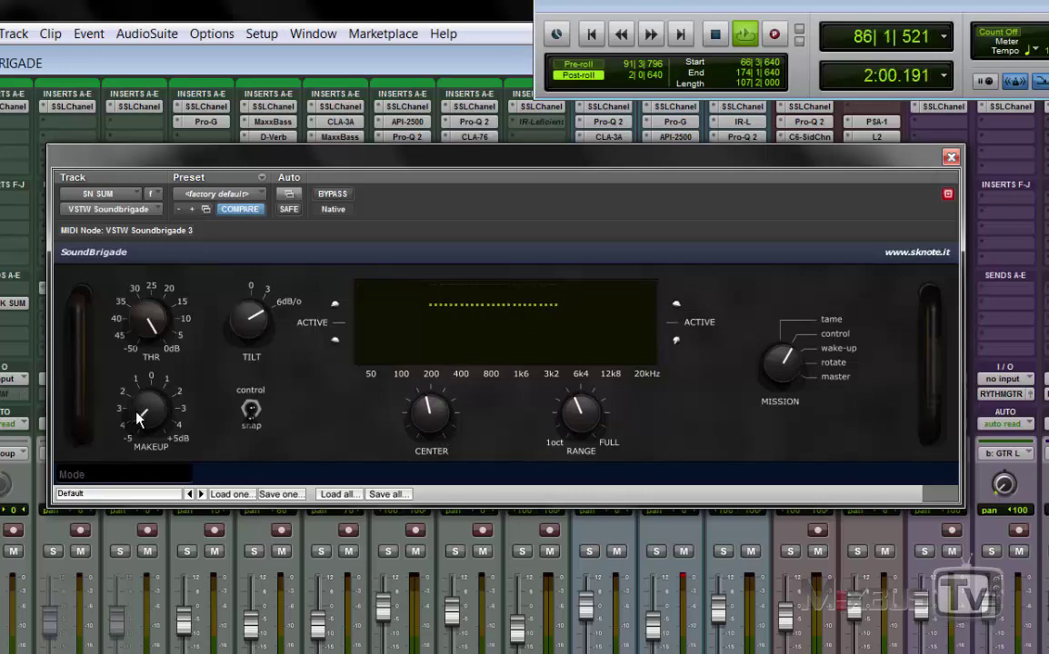
- Readjust the snare's threshold, set its makeup to 8 and turn the mission selector from master
{"action": "left_click_drag", "start_coordinate": [147, 350], "coordinate": [160, 398]}
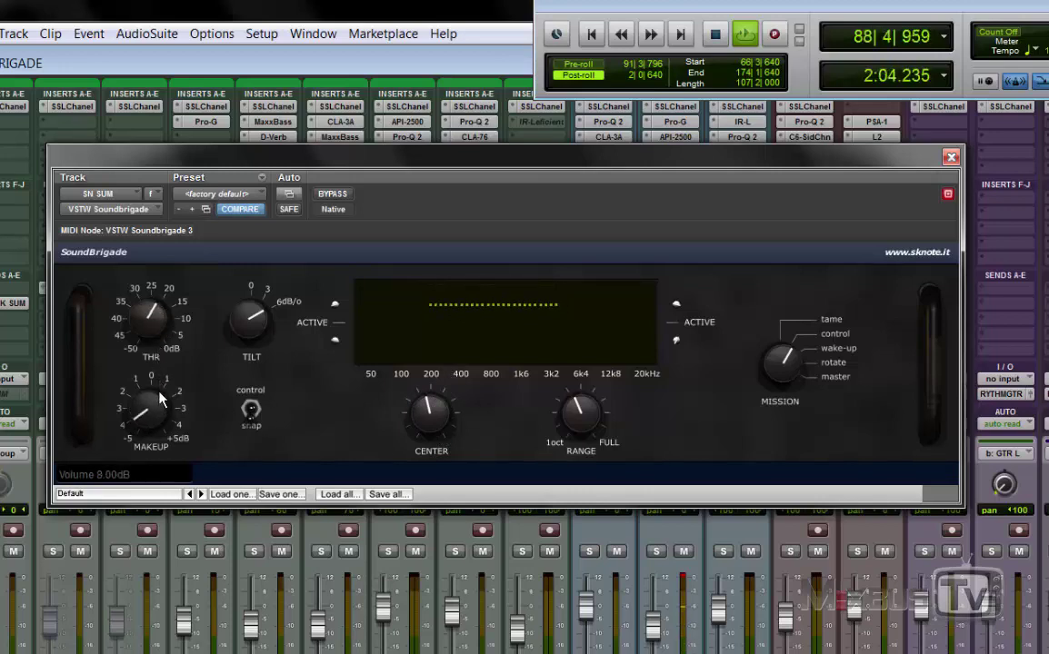
{"action": "mouse_move", "coordinate": [157, 320]}
{"action": "left_mouse_down"}
{"action": "mouse_move", "coordinate": [141, 370]}
{"action": "mouse_move", "coordinate": [162, 393]}
{"action": "mouse_move", "coordinate": [150, 326]}
{"action": "left_mouse_up"}
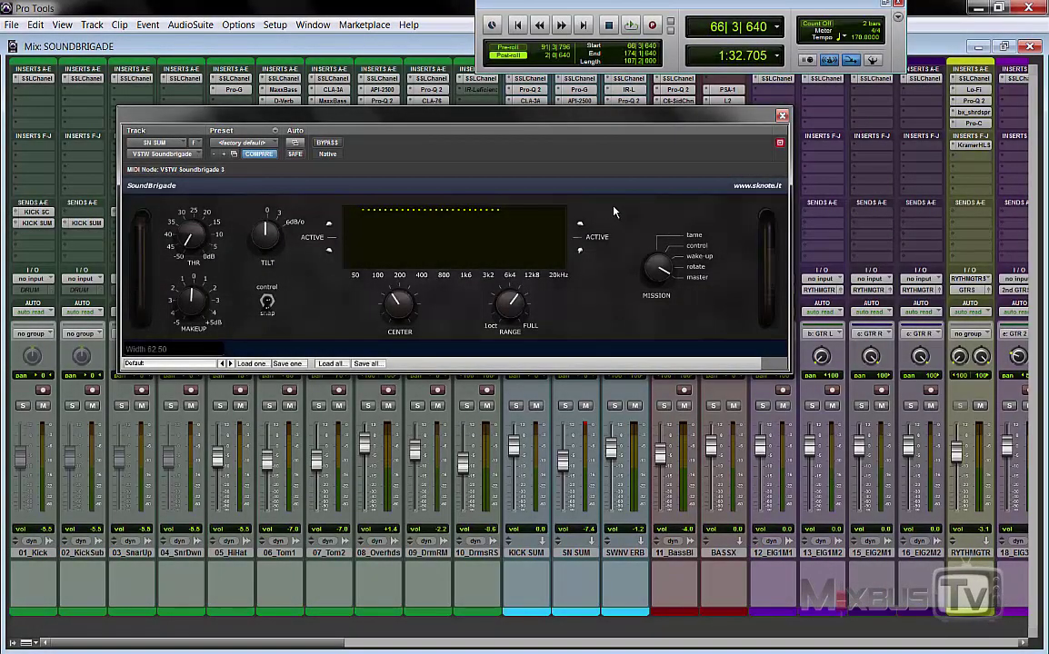
{"action": "left_click_drag", "start_coordinate": [660, 280], "coordinate": [636, 315]}
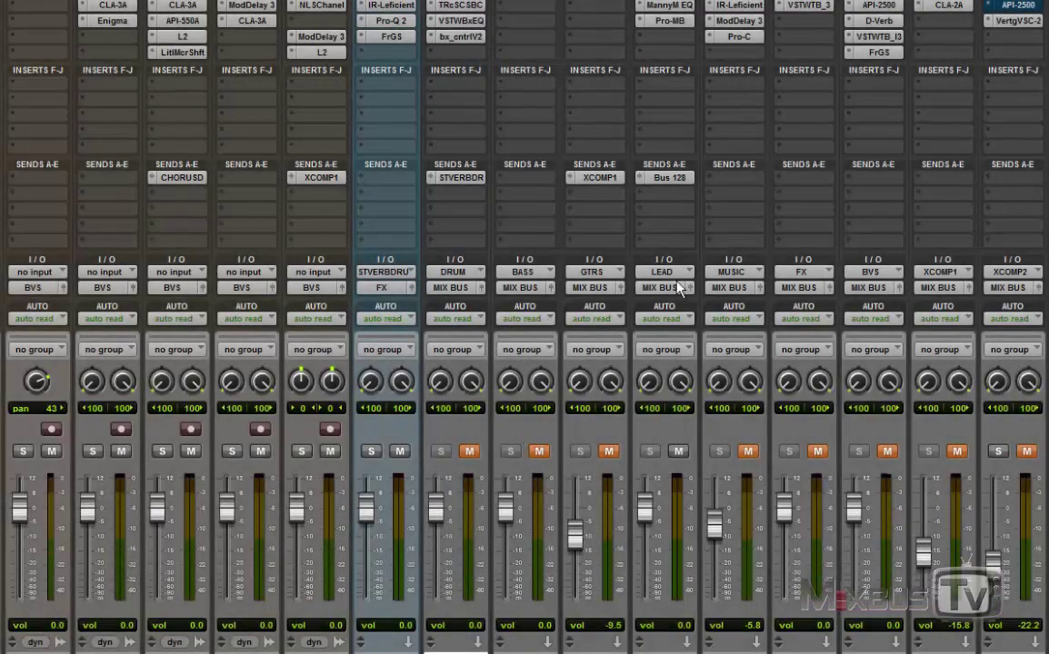
- Insert the stereo VSTW Soundbrigade plug-in on the LEAD bus and reposition its window
{"action": "left_click", "coordinate": [663, 55]}
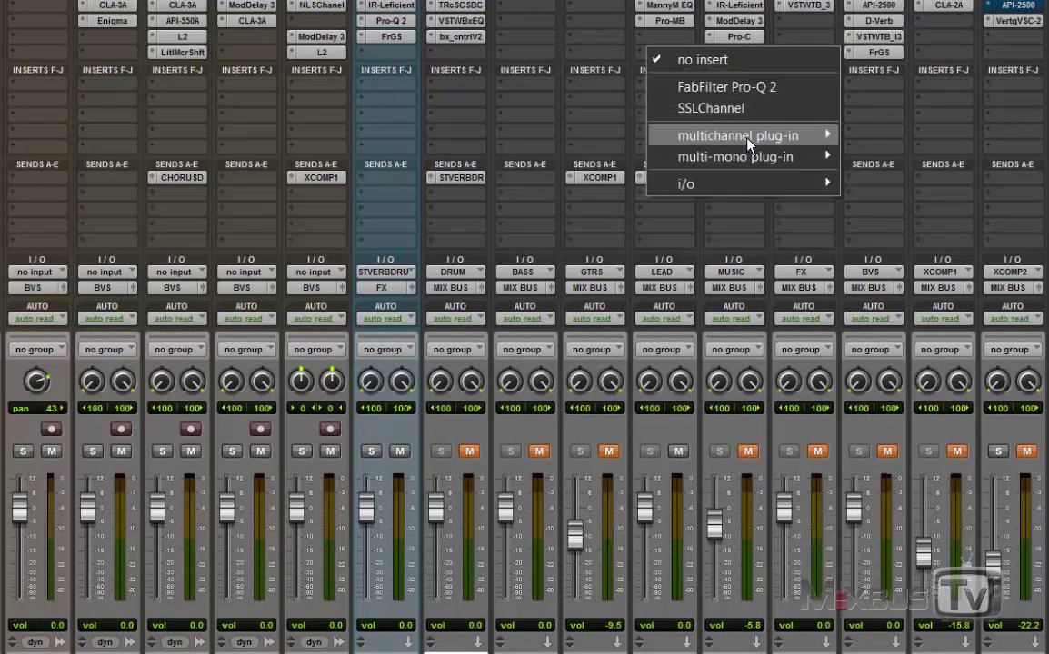
{"action": "mouse_move", "coordinate": [691, 135]}
{"action": "mouse_move", "coordinate": [193, 652]}
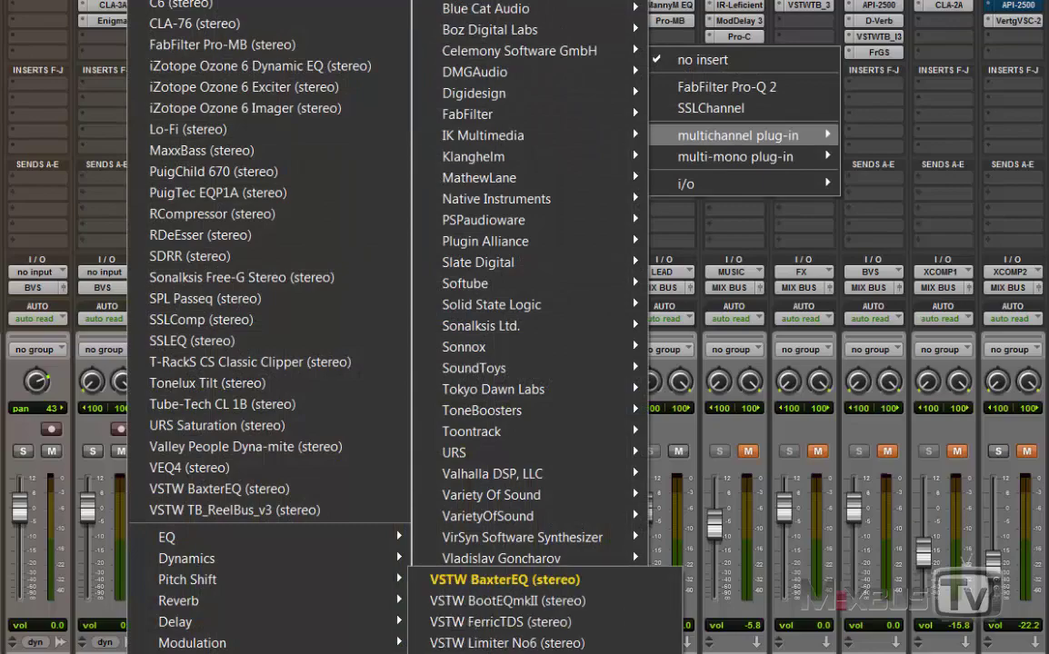
{"action": "left_click", "coordinate": [509, 651]}
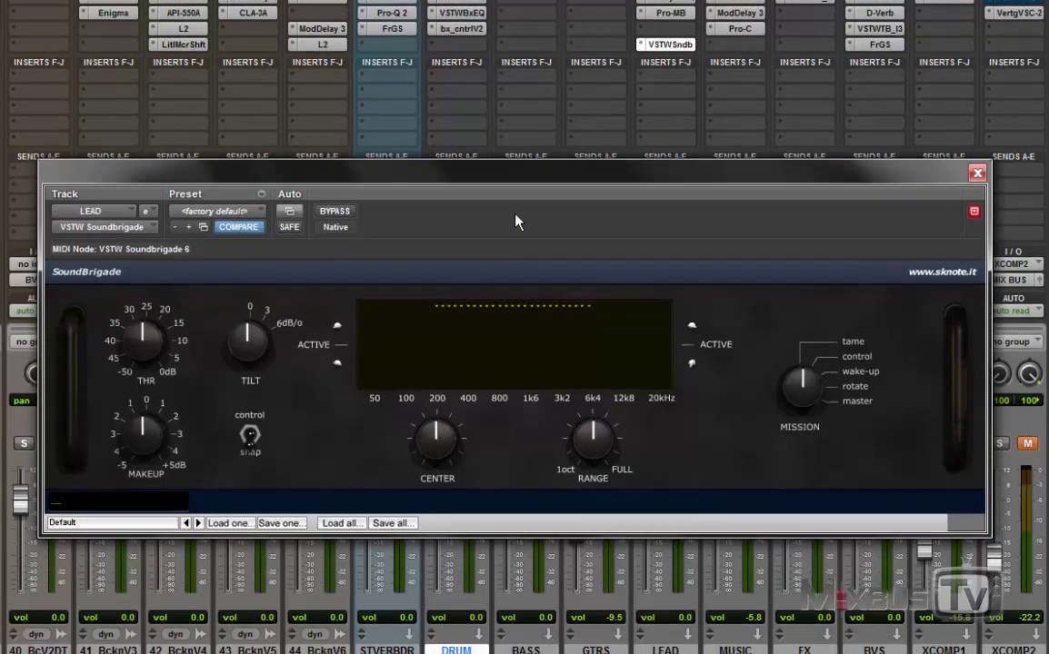
{"action": "left_click_drag", "start_coordinate": [515, 187], "coordinate": [516, 232]}
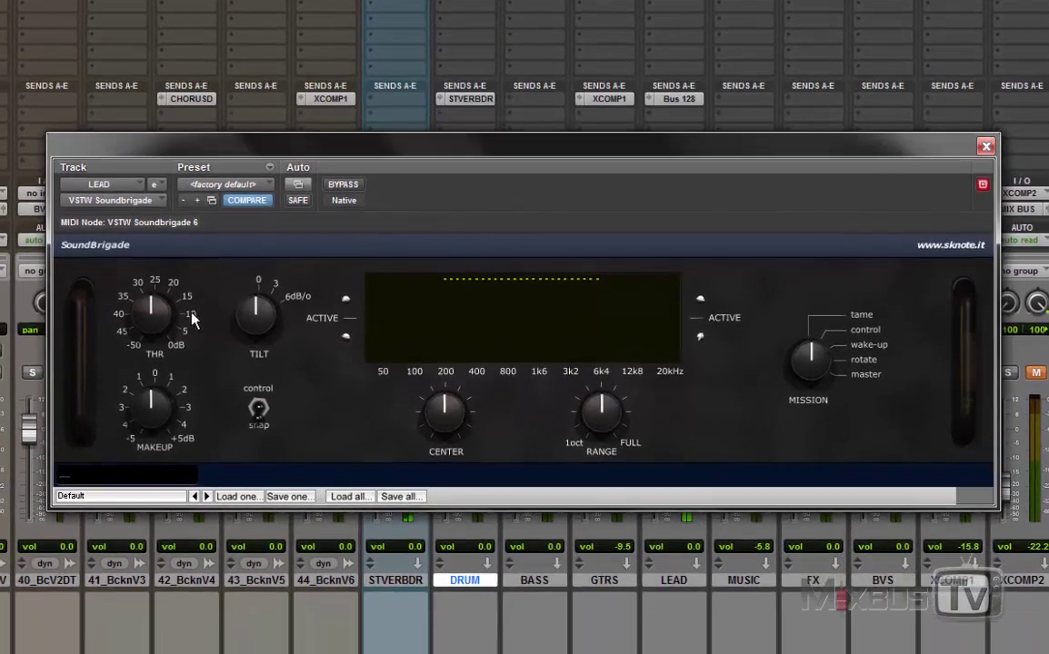
- Set the LEAD SoundBrigade threshold to 0 and center to 37.50, narrow the range and slightly lower the makeup
{"action": "left_click_drag", "start_coordinate": [153, 313], "coordinate": [130, 359]}
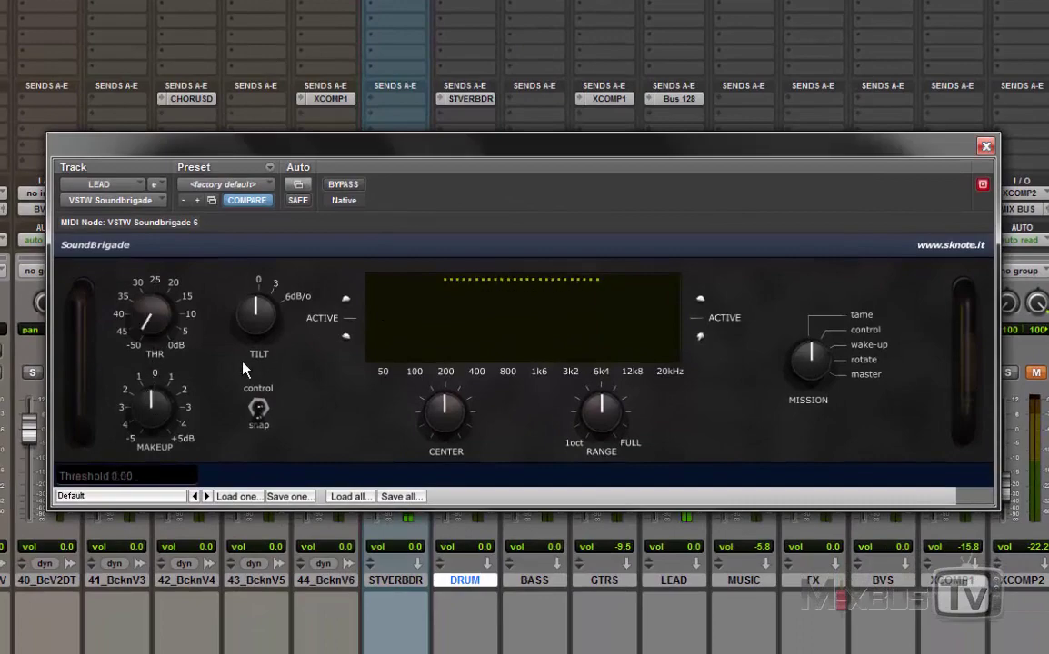
{"action": "left_click_drag", "start_coordinate": [434, 413], "coordinate": [402, 393]}
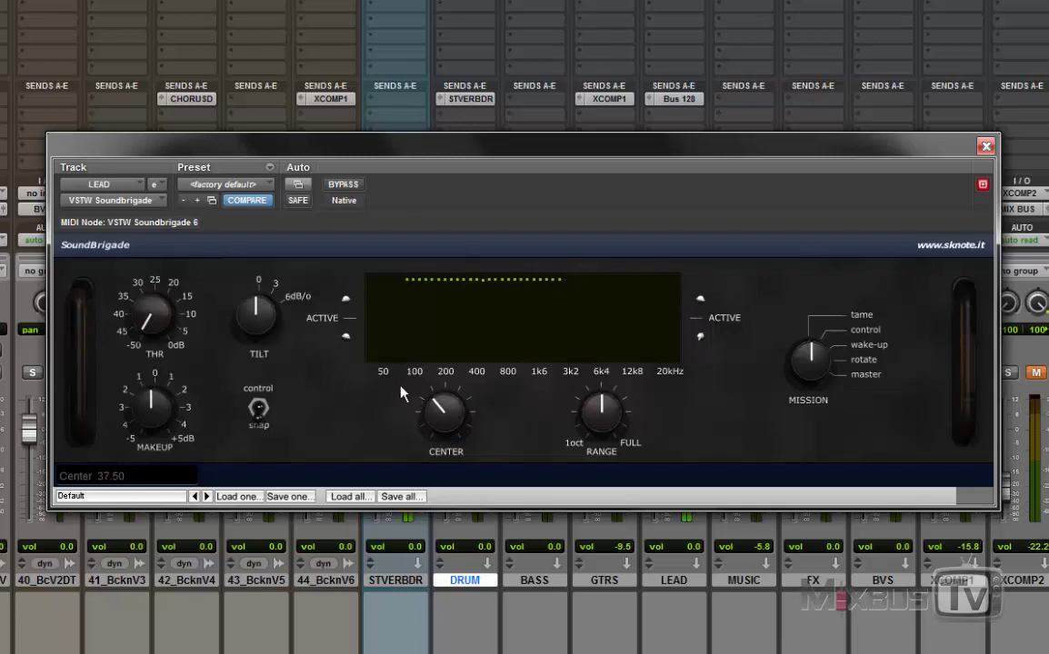
{"action": "left_click_drag", "start_coordinate": [605, 427], "coordinate": [585, 452]}
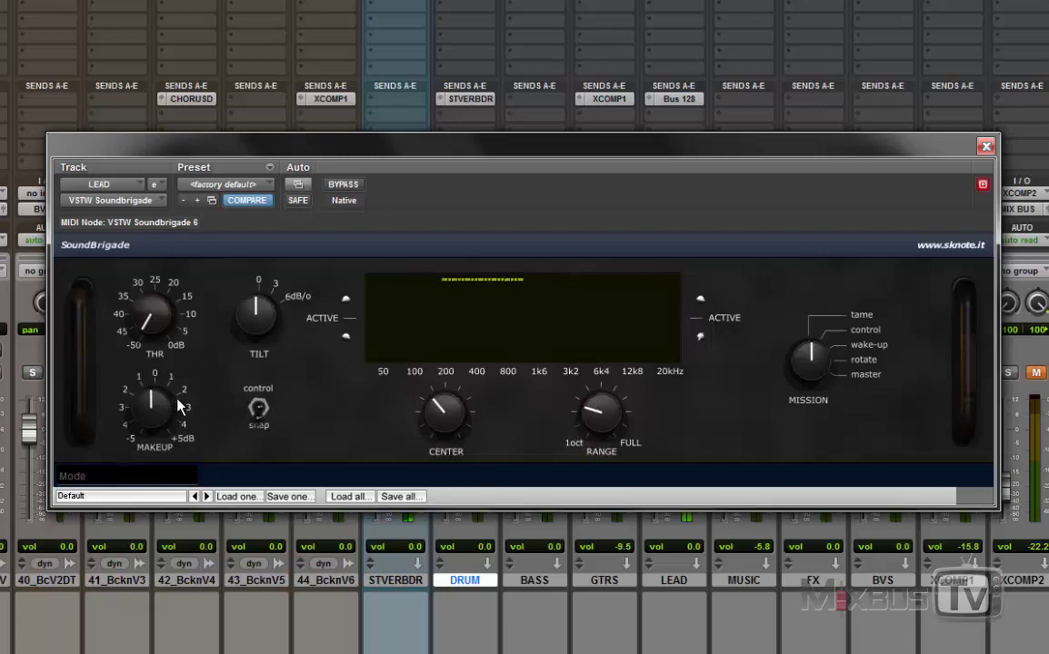
{"action": "left_click_drag", "start_coordinate": [148, 406], "coordinate": [147, 421]}
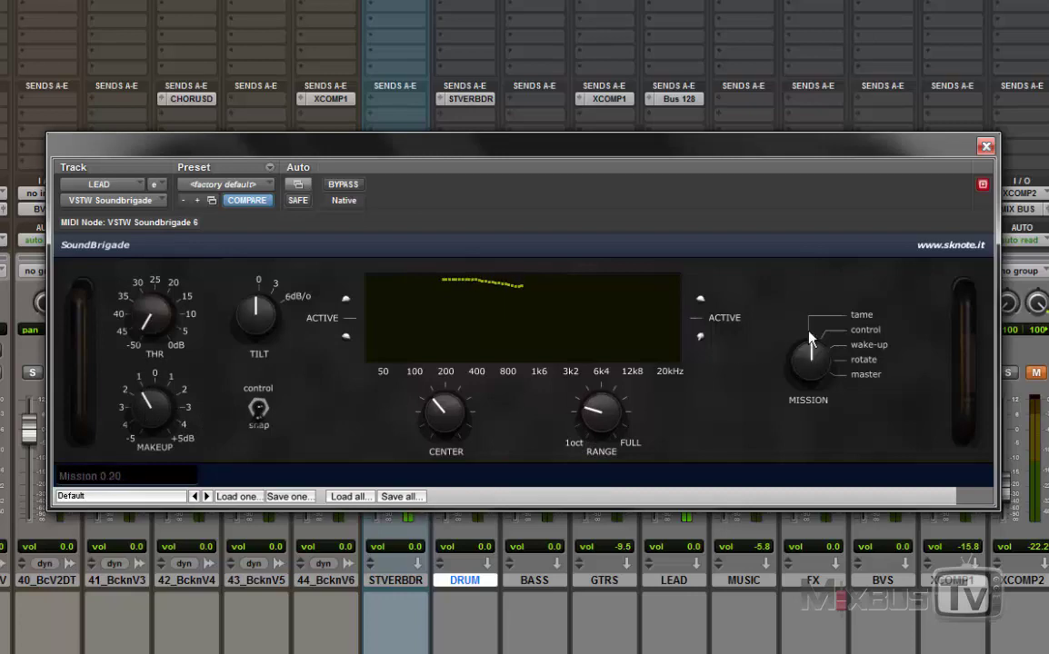
- Try the control mission on LEAD, switch it to rotate and widen the range to 61
{"action": "left_click_drag", "start_coordinate": [811, 338], "coordinate": [824, 312]}
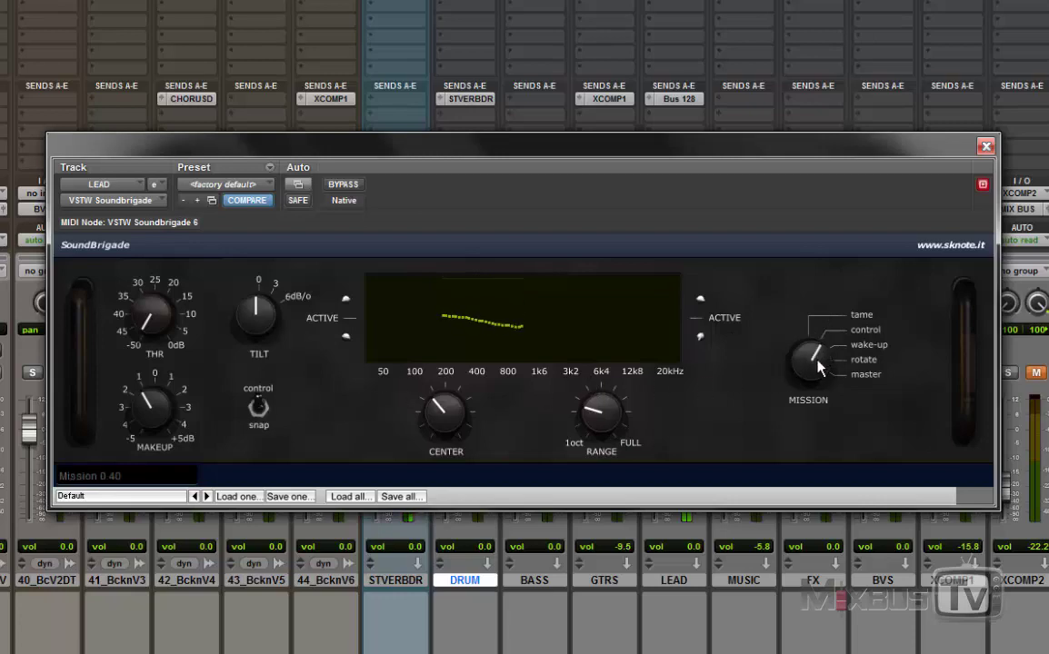
{"action": "left_click_drag", "start_coordinate": [817, 366], "coordinate": [824, 314]}
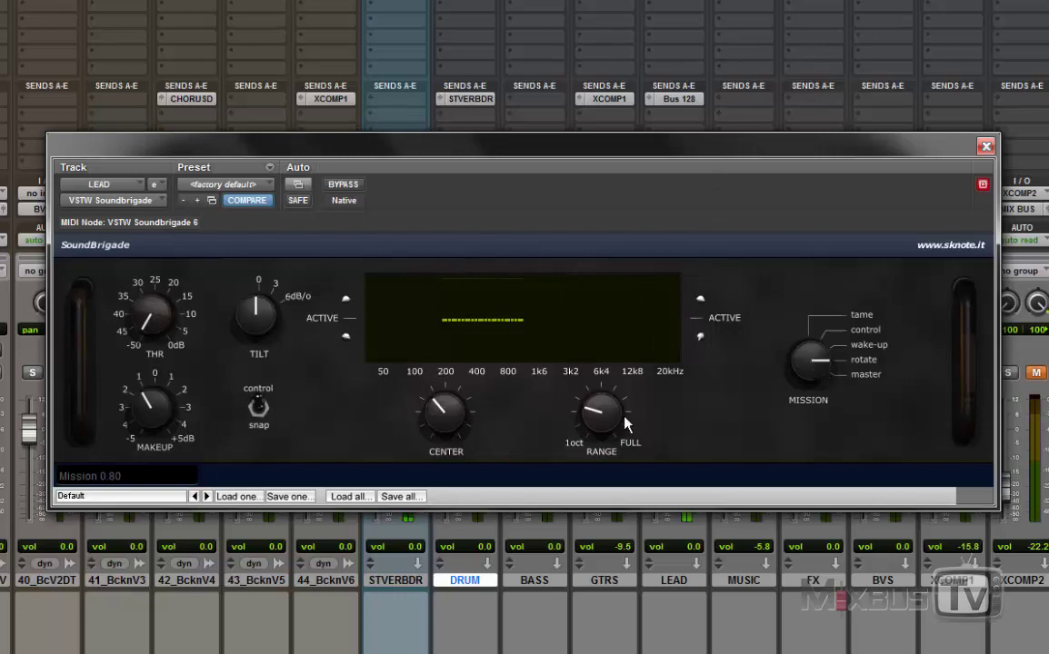
{"action": "left_click_drag", "start_coordinate": [600, 423], "coordinate": [602, 363]}
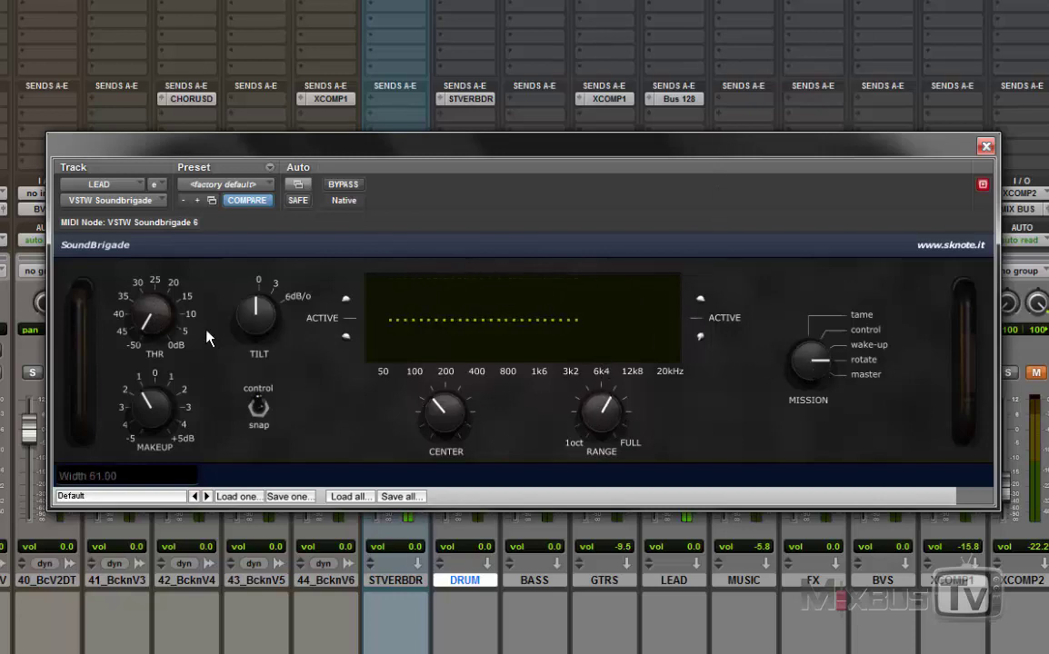
- Switch the LEAD mission to master and set the threshold to 0
{"action": "left_click", "coordinate": [152, 312]}
{"action": "left_click_drag", "start_coordinate": [152, 311], "coordinate": [153, 298]}
{"action": "left_click_drag", "start_coordinate": [795, 355], "coordinate": [808, 328]}
{"action": "left_click_drag", "start_coordinate": [151, 312], "coordinate": [204, 337]}
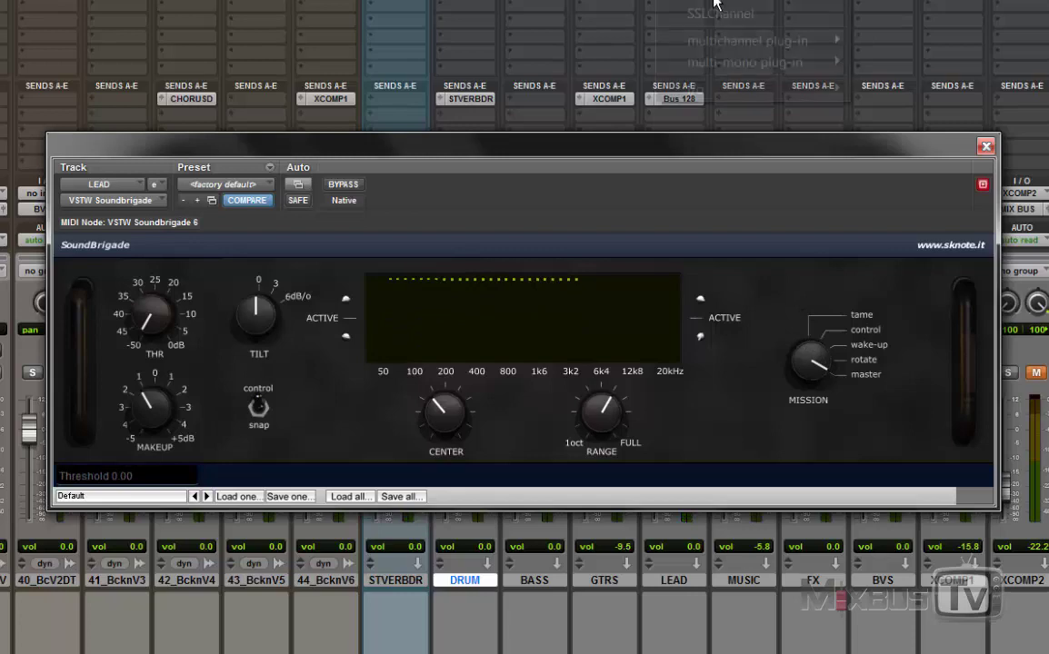
- Insert SSLChannel on the LEAD bus in the empty slot before SoundBrigade
{"action": "left_click", "coordinate": [670, 41]}
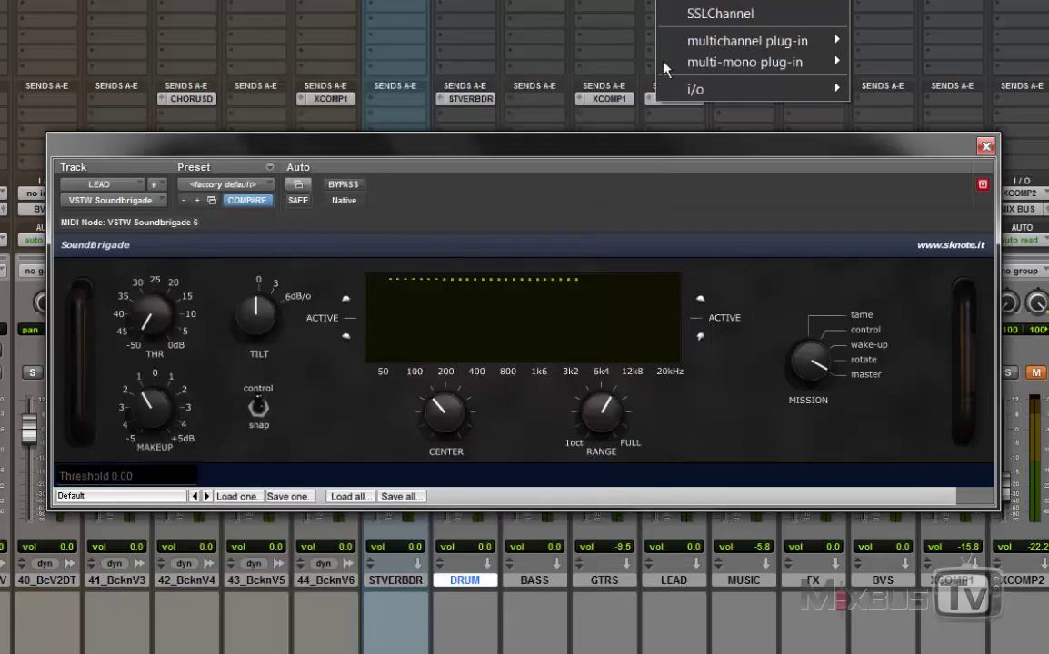
{"action": "left_click", "coordinate": [719, 14]}
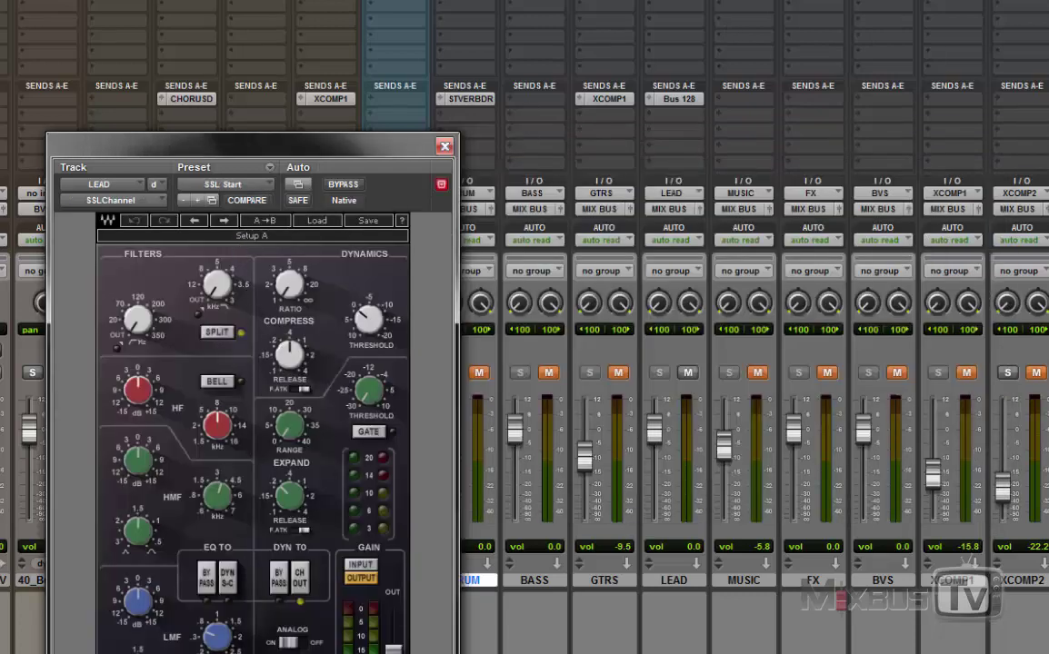
- Raise the output gain of the SSLChannel on the LEAD bus and start playback
{"action": "left_click_drag", "start_coordinate": [394, 650], "coordinate": [394, 627]}
{"action": "key", "text": "space"}
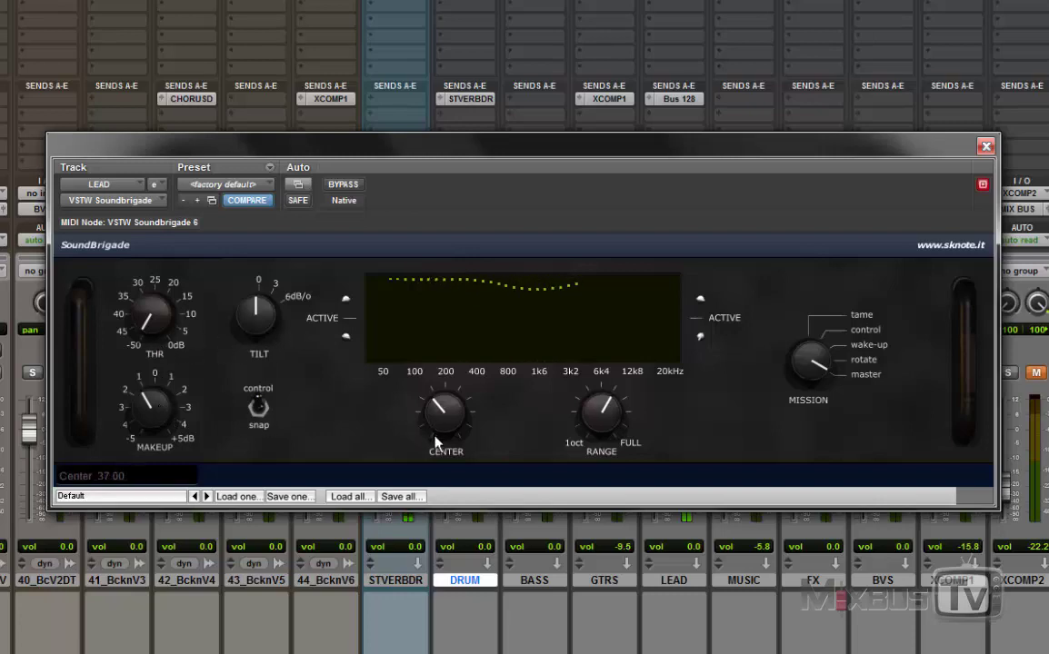
- Set the LEAD SoundBrigade center to 45.50, narrow the range and compare the processed vocal with bypass
{"action": "left_click_drag", "start_coordinate": [435, 442], "coordinate": [450, 428]}
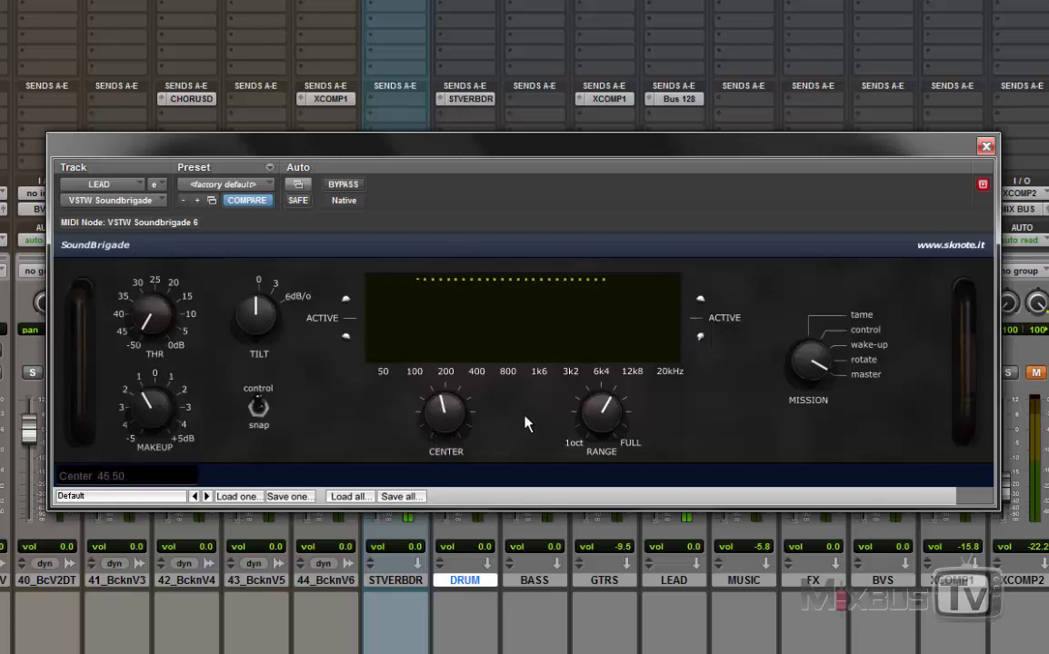
{"action": "left_click_drag", "start_coordinate": [592, 431], "coordinate": [591, 445]}
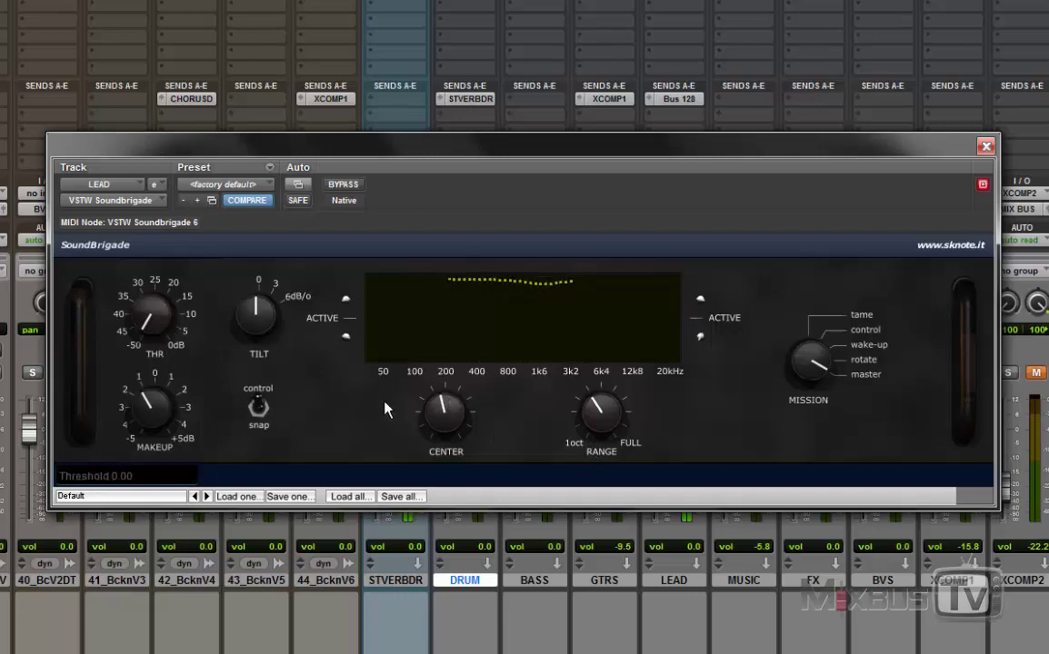
{"action": "left_click", "coordinate": [588, 27]}
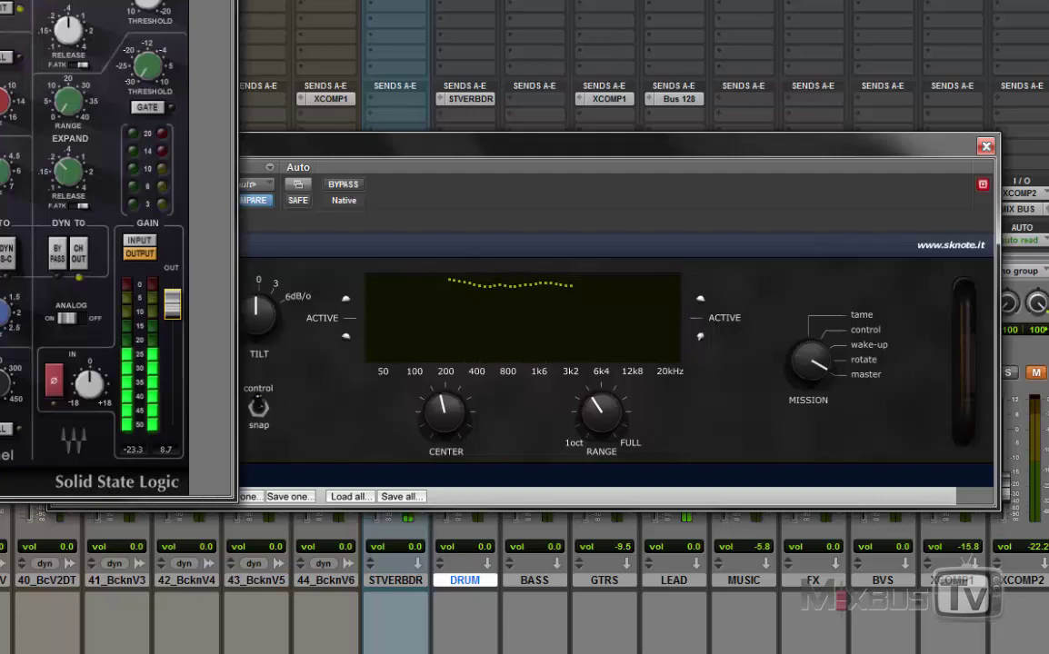
{"action": "left_click", "coordinate": [223, 2]}
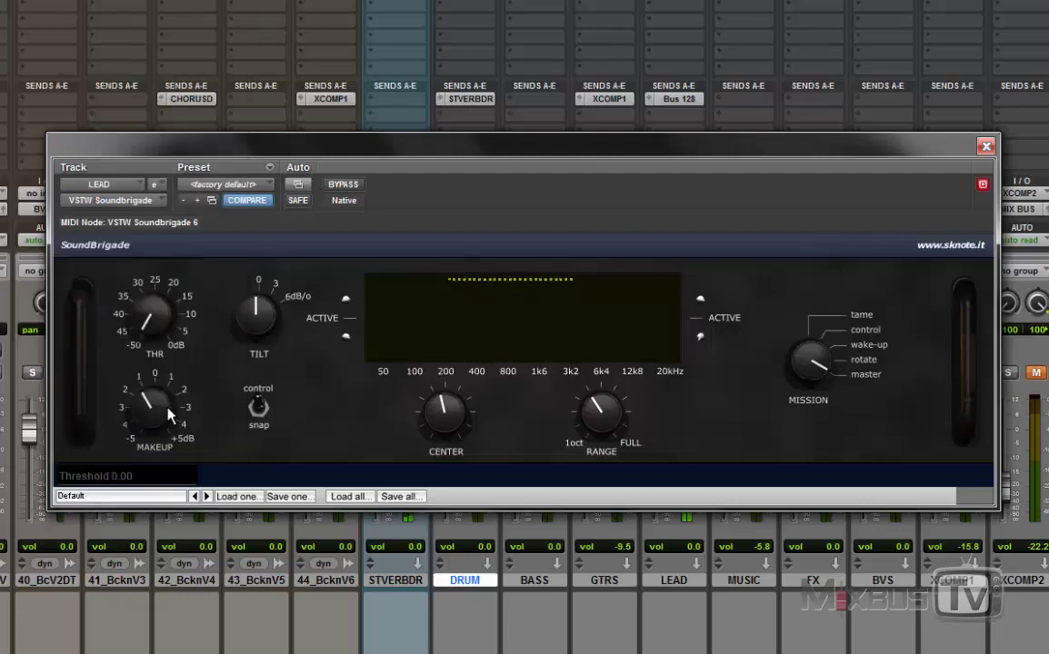
{"action": "left_click", "coordinate": [349, 187]}
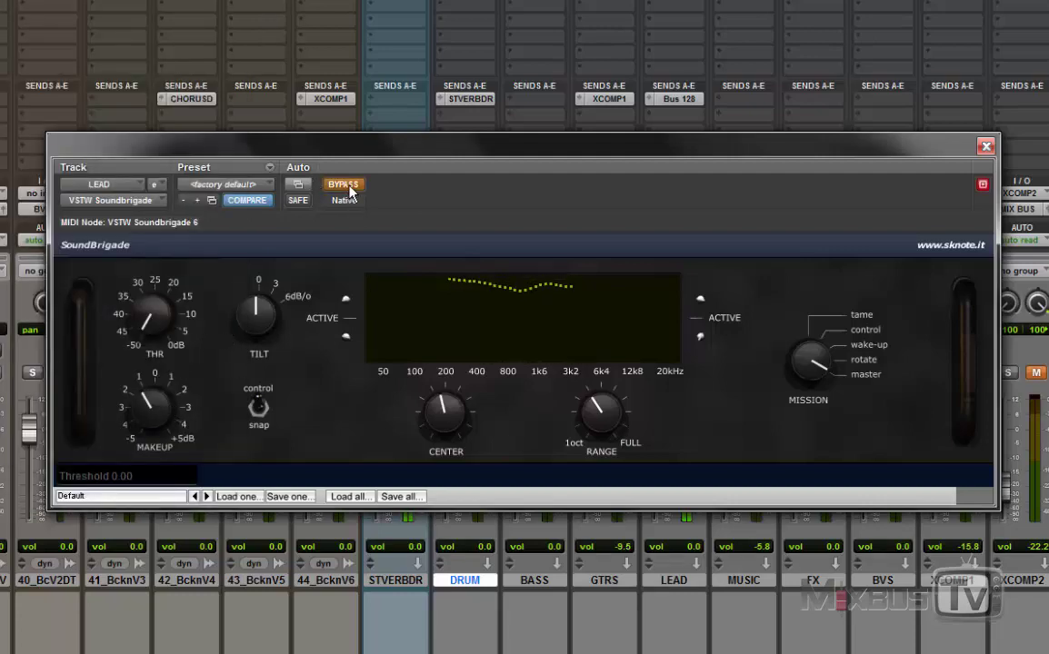
{"action": "left_click", "coordinate": [349, 187]}
- Set the LEAD SoundBrigade center to 34.00 and tilt to 6 dB/o, and switch the mission to tame
{"action": "left_click_drag", "start_coordinate": [451, 404], "coordinate": [457, 440]}
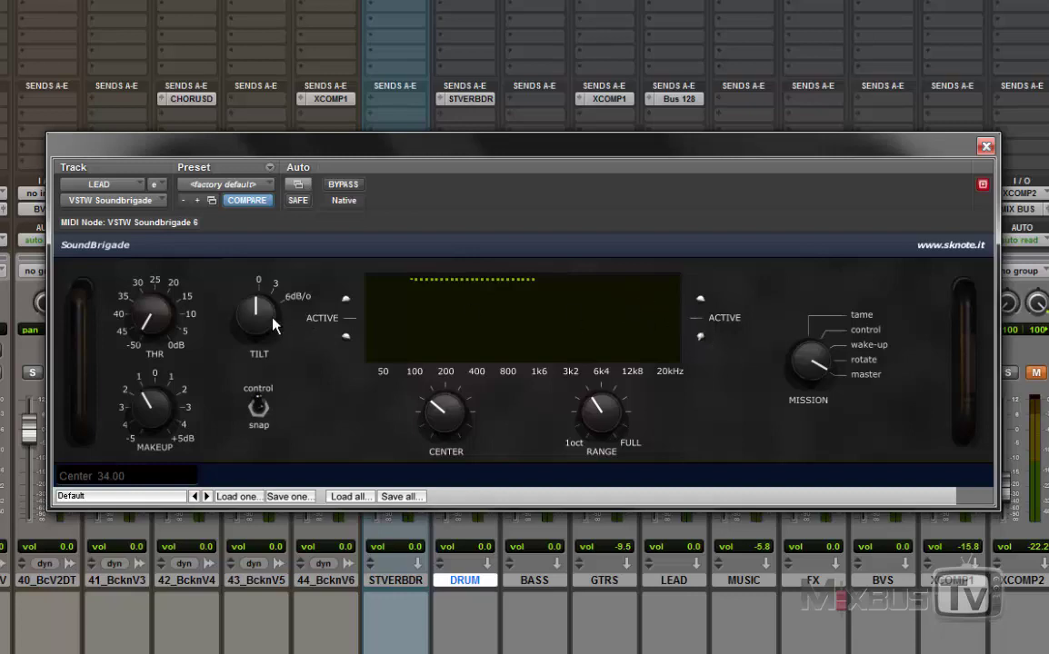
{"action": "left_click_drag", "start_coordinate": [275, 325], "coordinate": [303, 154]}
{"action": "left_click_drag", "start_coordinate": [895, 322], "coordinate": [814, 520]}
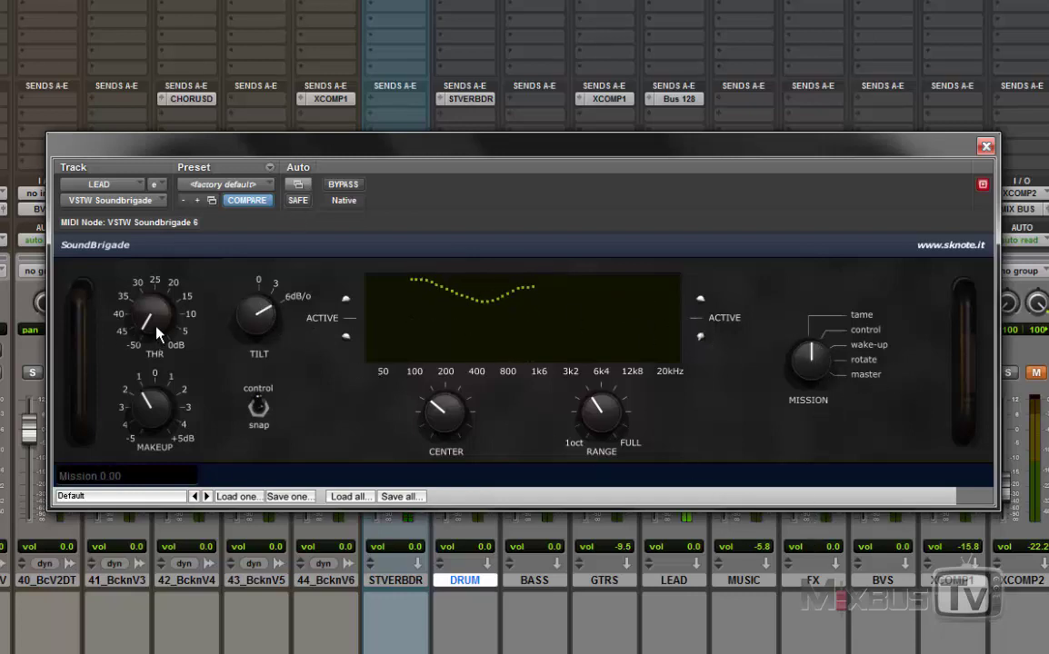
- Raise the tame threshold on LEAD to about -40 dB, with center at 19.50 and range at 19.00
{"action": "left_click_drag", "start_coordinate": [158, 335], "coordinate": [136, 318]}
{"action": "mouse_move", "coordinate": [450, 429]}
{"action": "left_mouse_down"}
{"action": "mouse_move", "coordinate": [452, 408]}
{"action": "mouse_move", "coordinate": [448, 448]}
{"action": "left_mouse_up"}
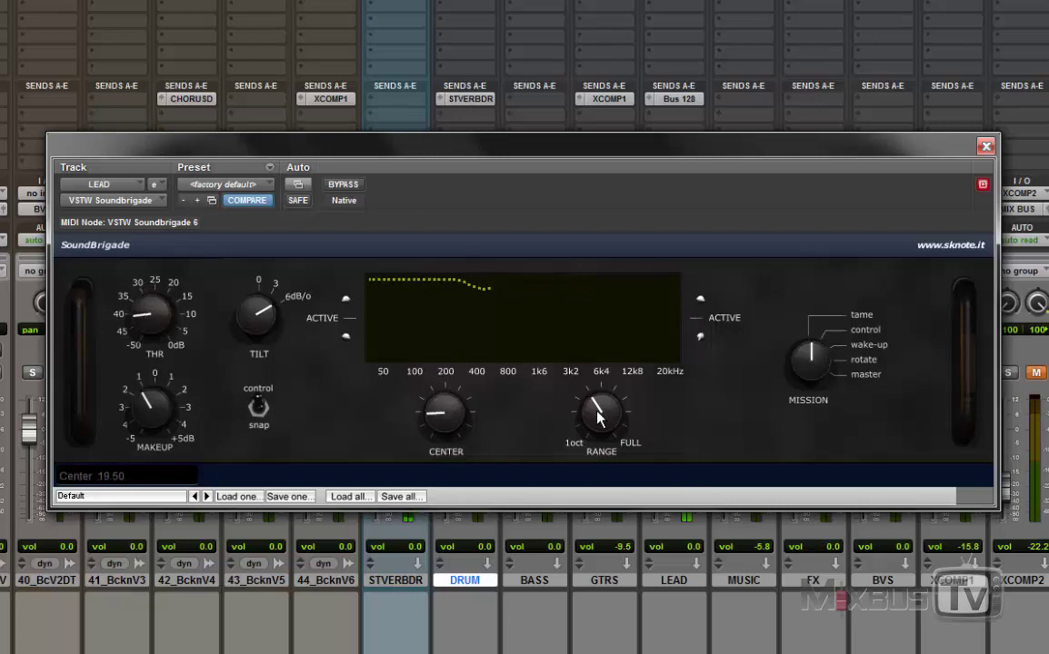
{"action": "left_click_drag", "start_coordinate": [598, 416], "coordinate": [607, 454]}
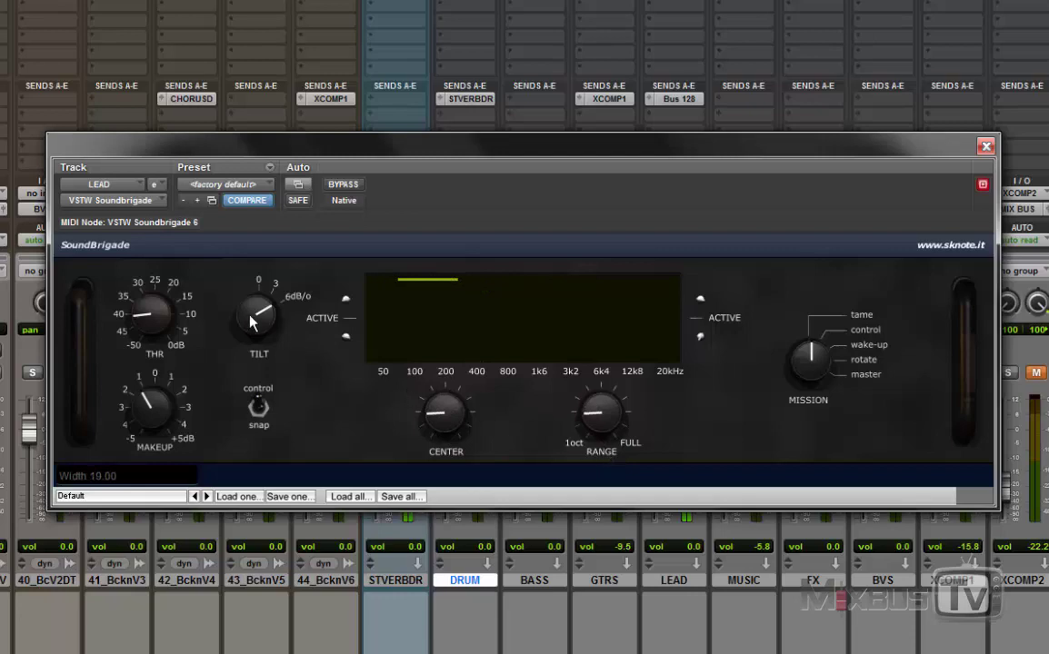
- Reset the LEAD SoundBrigade tilt and threshold to 0 and set the center to 33.00
{"action": "left_click_drag", "start_coordinate": [250, 315], "coordinate": [228, 399]}
{"action": "left_click_drag", "start_coordinate": [151, 309], "coordinate": [155, 402]}
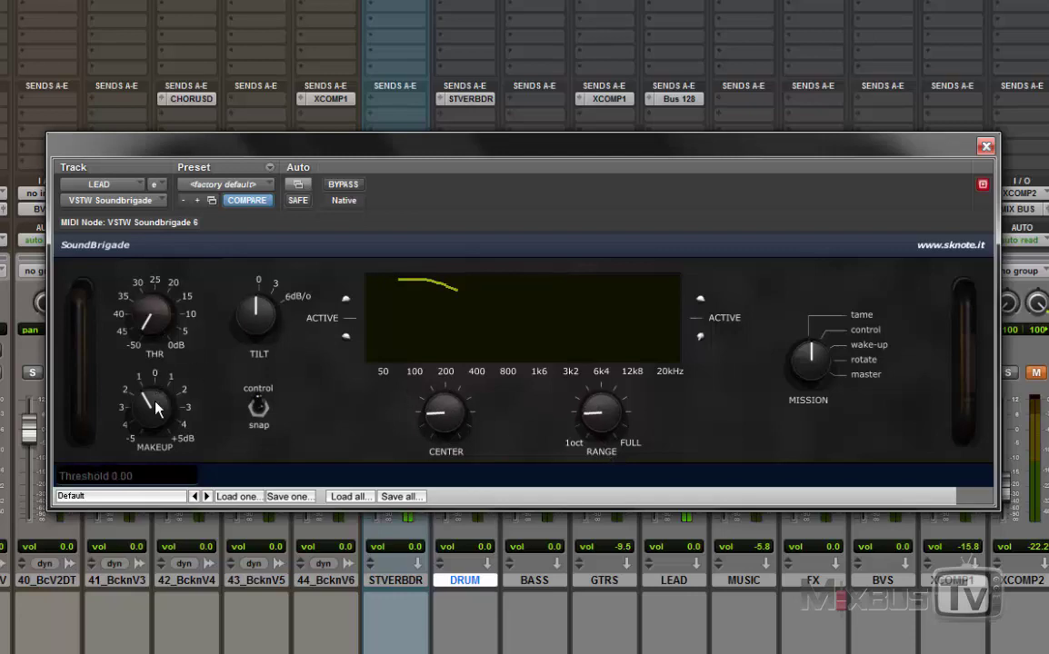
{"action": "left_click_drag", "start_coordinate": [453, 434], "coordinate": [448, 411]}
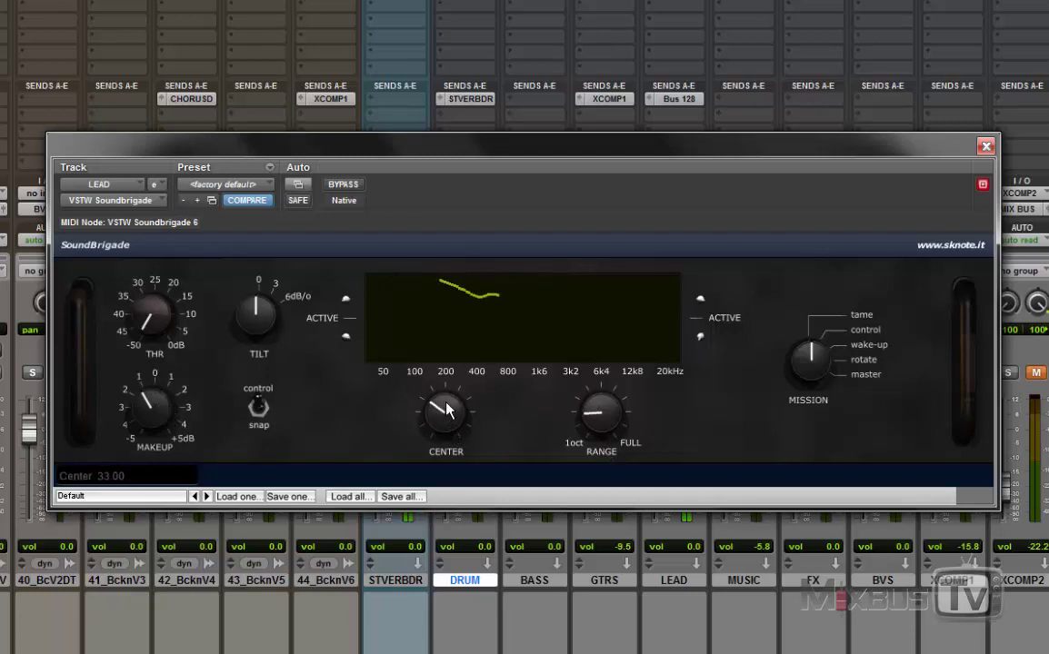
- Set the LEAD SoundBrigade threshold to 20.00 and move the center up to 81.00
{"action": "mouse_move", "coordinate": [150, 316]}
{"action": "left_mouse_down"}
{"action": "mouse_move", "coordinate": [133, 239]}
{"action": "mouse_move", "coordinate": [135, 303]}
{"action": "left_mouse_up"}
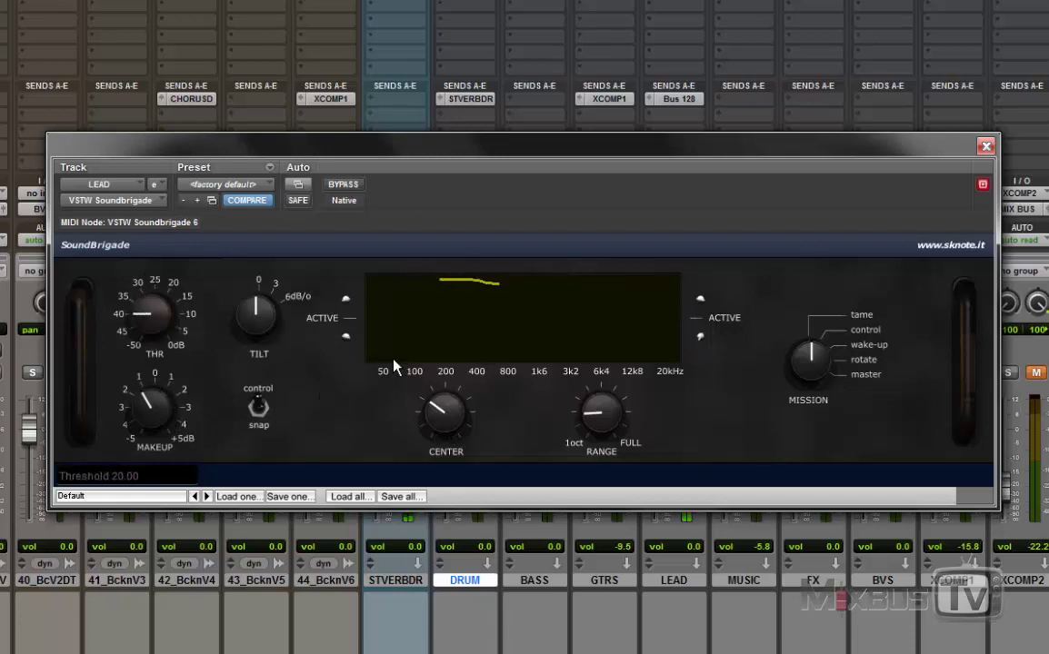
{"action": "left_click_drag", "start_coordinate": [448, 398], "coordinate": [456, 347]}
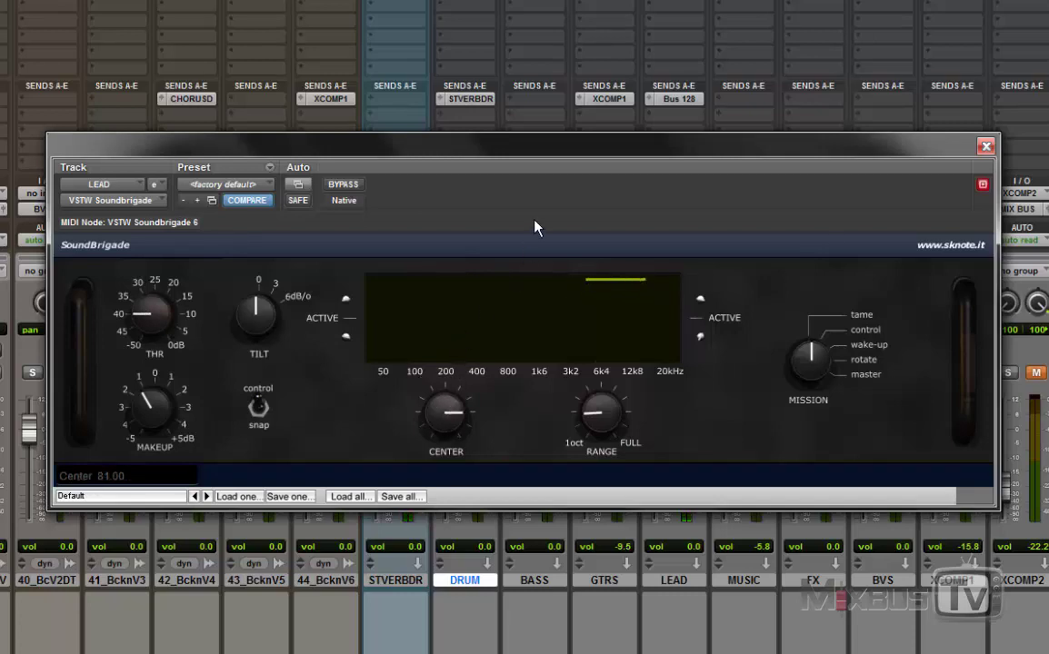